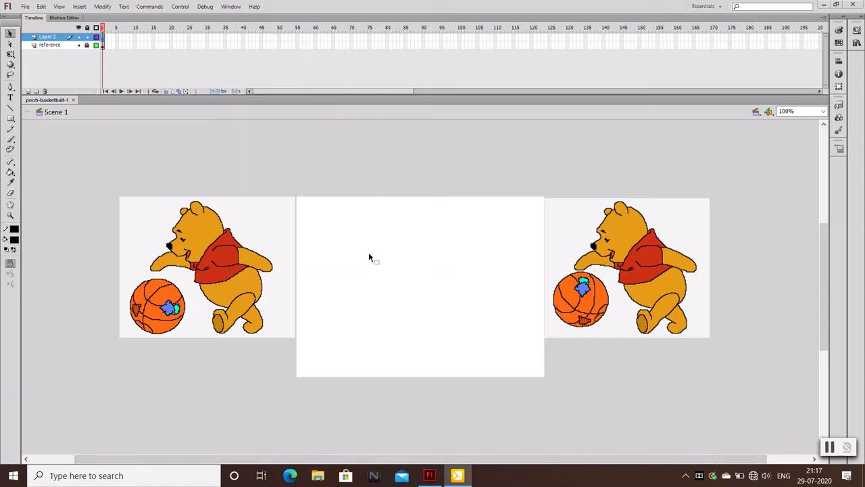
Zoom the stage to 200% with the Pen tool active
key("p")
key("ctrl+equal")
mouse_move(377, 266)
left_mouse_down()
mouse_move(618, 305)
mouse_move(503, 324)
left_mouse_up()
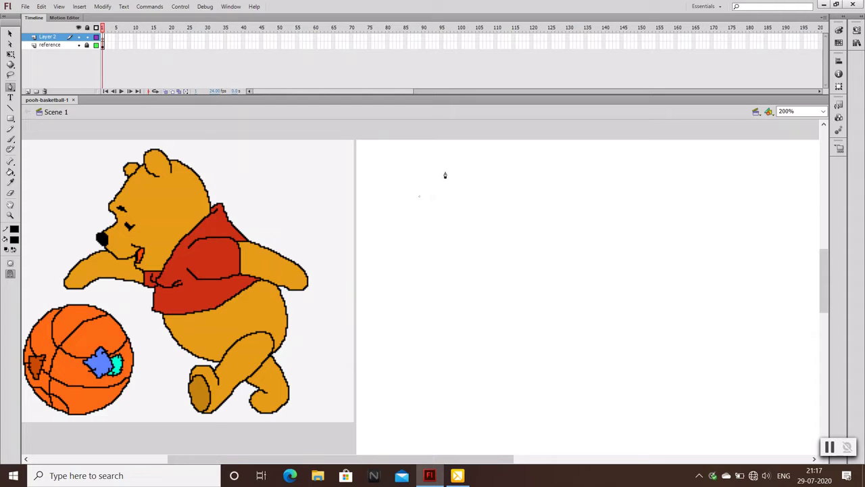
Trace the outline from Pooh's nose up and over both ears
left_click_drag(439, 175, 454, 168)
left_click(452, 156)
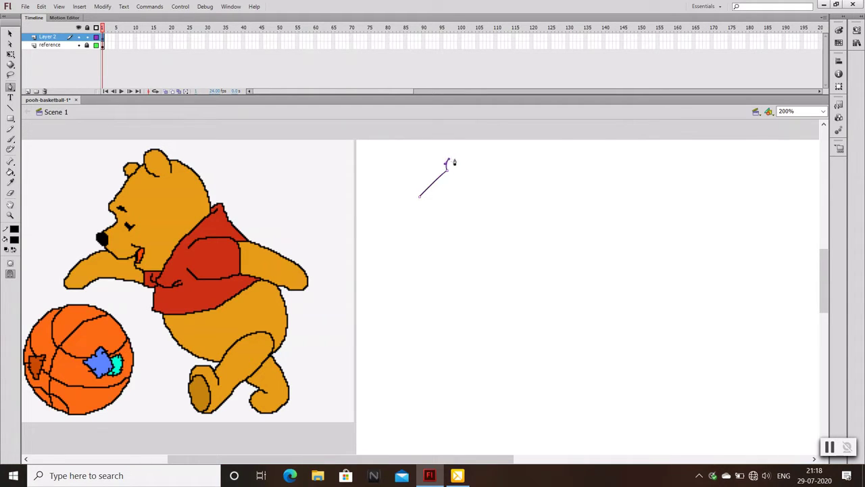
left_click_drag(460, 168, 463, 171)
left_click(468, 161)
mouse_move(469, 148)
left_mouse_down()
mouse_move(488, 170)
mouse_move(487, 161)
left_mouse_up()
Continue the outline down the back of the head toward the shoulder
left_click_drag(512, 213, 515, 265)
key("ctrl+z")
left_click_drag(519, 180, 522, 242)
left_click(525, 218)
left_click_drag(537, 222, 540, 246)
left_click_drag(554, 259, 560, 266)
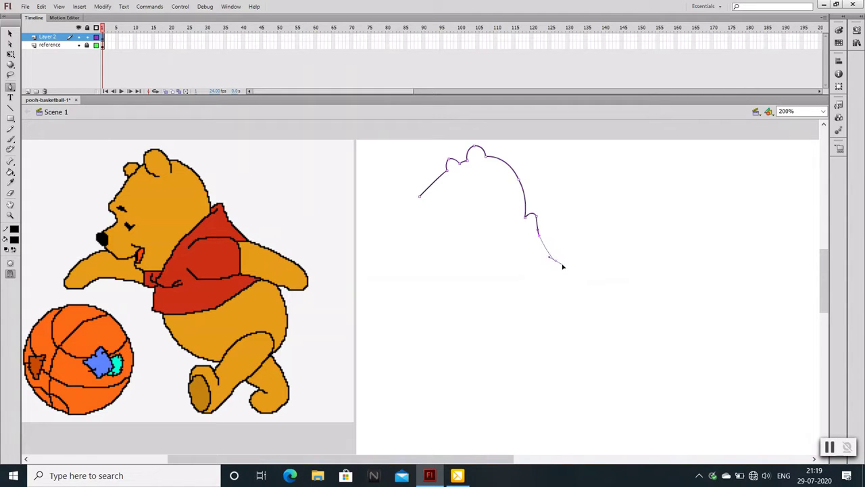
Curve the outline around the arm and down the back to a sharp hip corner
left_click_drag(612, 290, 617, 305)
left_click(595, 301)
left_click(585, 298)
left_click(571, 367)
left_click_drag(570, 369, 532, 389)
left_click(569, 374)
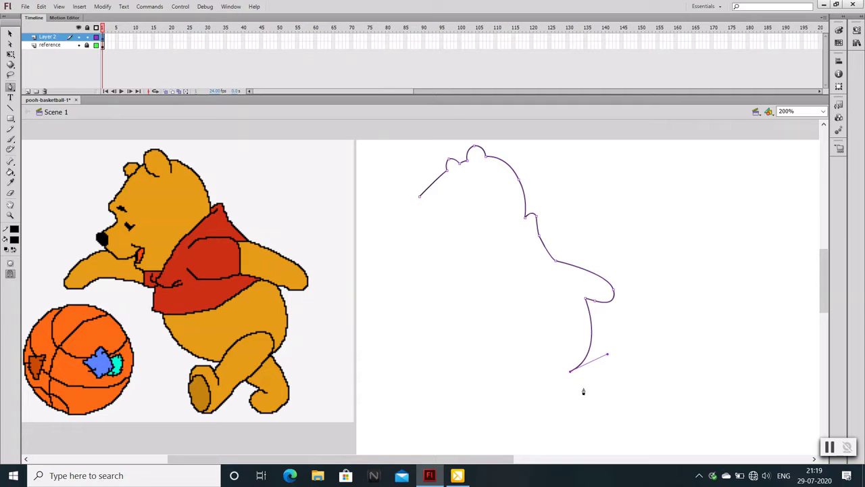
Trace down the back leg, around the back foot and up between the legs
left_click(588, 414)
left_click_drag(574, 430, 555, 441)
left_click(575, 430)
left_click_drag(560, 409, 575, 404)
left_click_drag(538, 392, 541, 398)
Trace the front leg and foot, then curve up the belly
left_click(531, 411)
left_click_drag(507, 436, 495, 434)
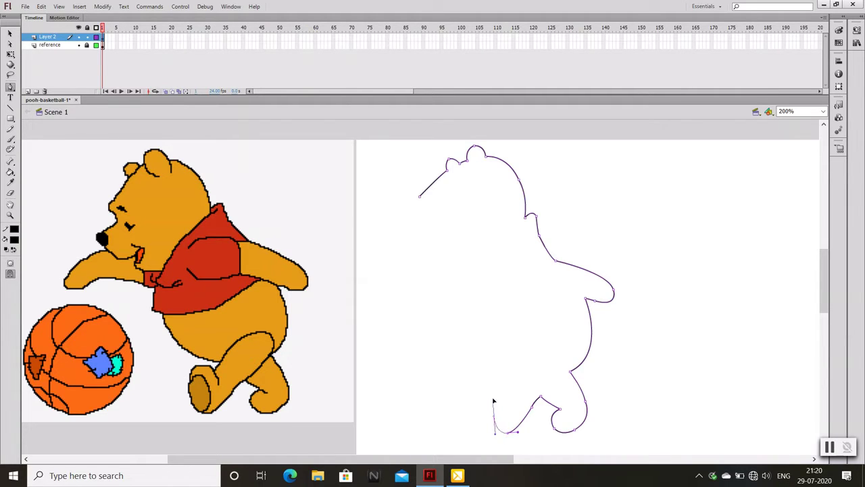
mouse_move(494, 386)
left_mouse_down()
mouse_move(501, 377)
mouse_move(523, 407)
left_mouse_up()
left_click(523, 379)
left_click_drag(476, 316, 473, 319)
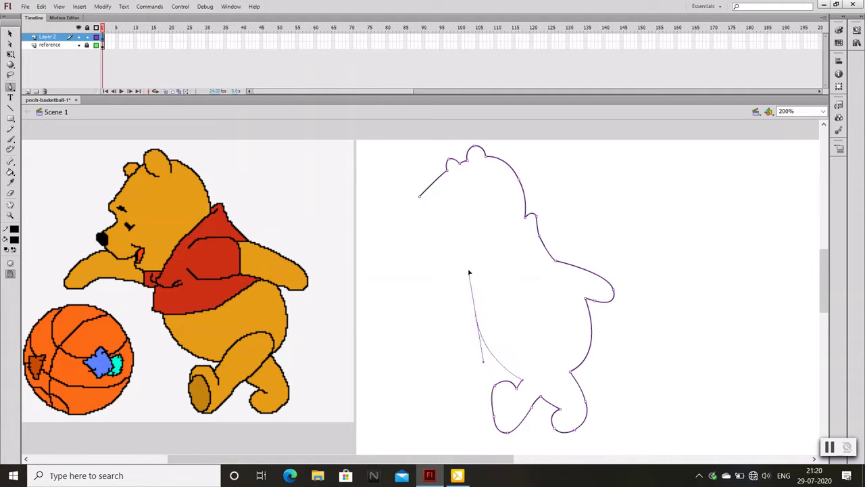
Trace under and around the front arm and paw toward the mouth
left_click(465, 314)
left_click(471, 279)
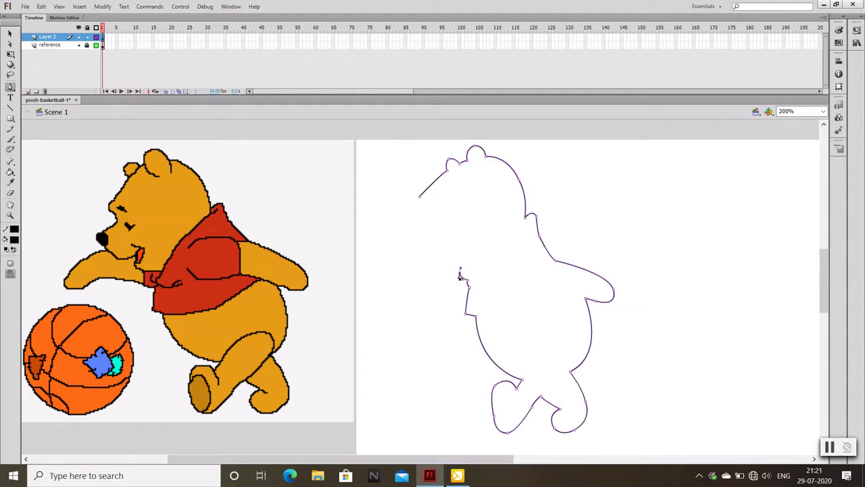
left_click(460, 275)
left_click(446, 263)
left_click(450, 249)
left_click(436, 255)
Trace the chin, mouth and snout, closing the path at the nose
left_click_drag(420, 238, 420, 242)
left_click(410, 229)
left_click(415, 223)
left_click_drag(428, 209, 419, 201)
left_click(418, 200)
left_click(10, 33)
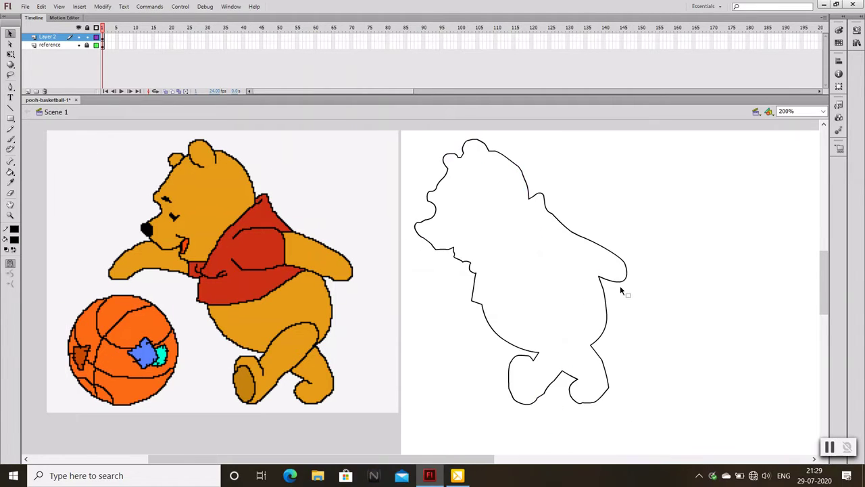
Give the whole bear outline a stroke thickness of 3
double_click(624, 280)
left_click(857, 30)
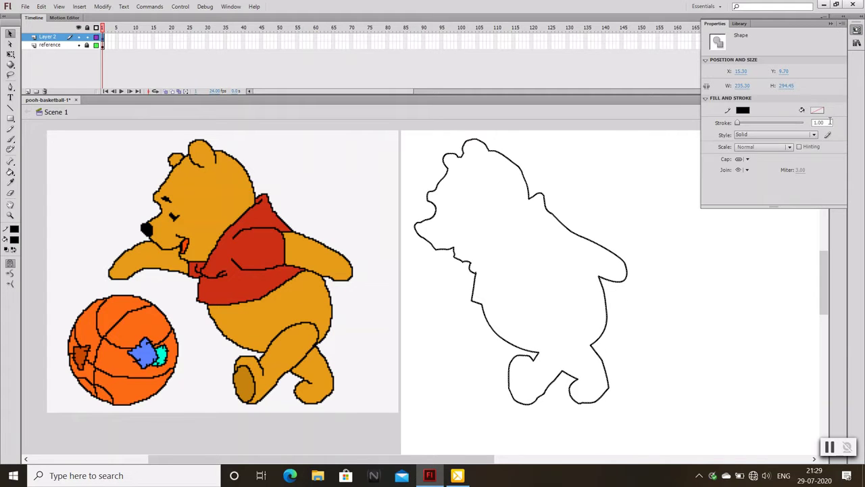
left_click(818, 123)
type("3")
key("Return")
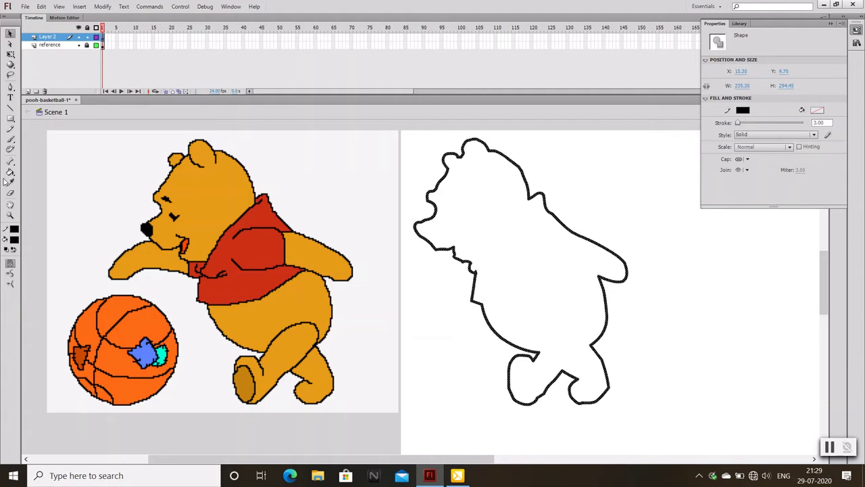
Fill the inside of the outline with Pooh's orange using the Paint Bucket
left_click(8, 183)
left_click(185, 181)
left_click(469, 210)
left_click(10, 33)
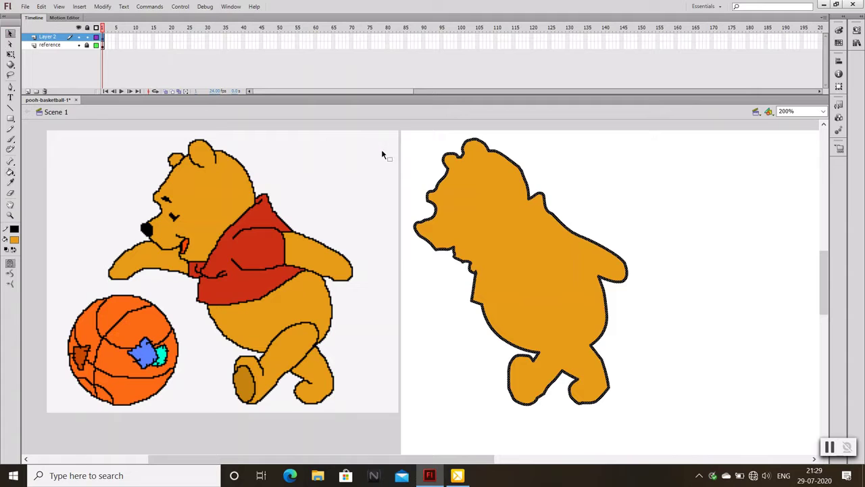
left_click(421, 157)
Save pooh-basketball-1 and check the orange fill
key("ctrl+s")
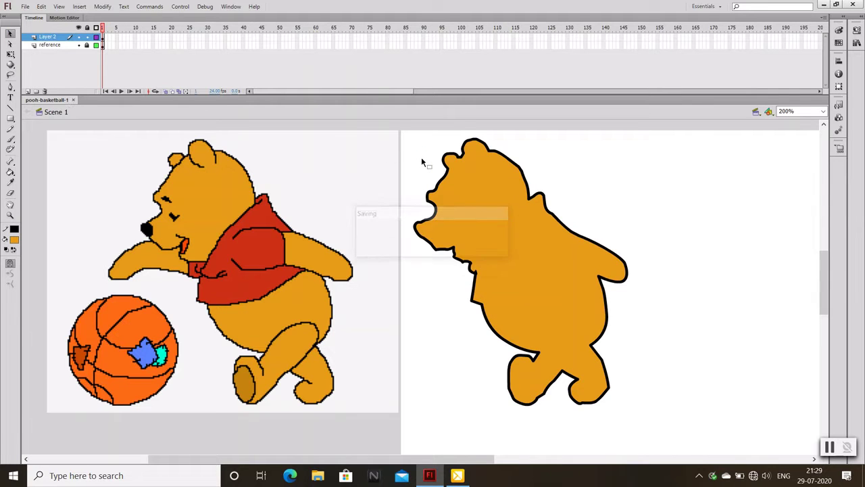
left_click(488, 210)
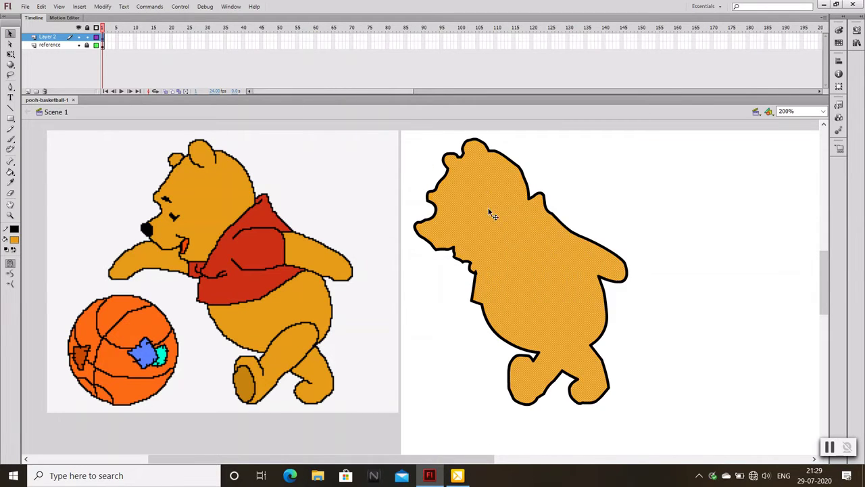
left_click(660, 208)
key("p")
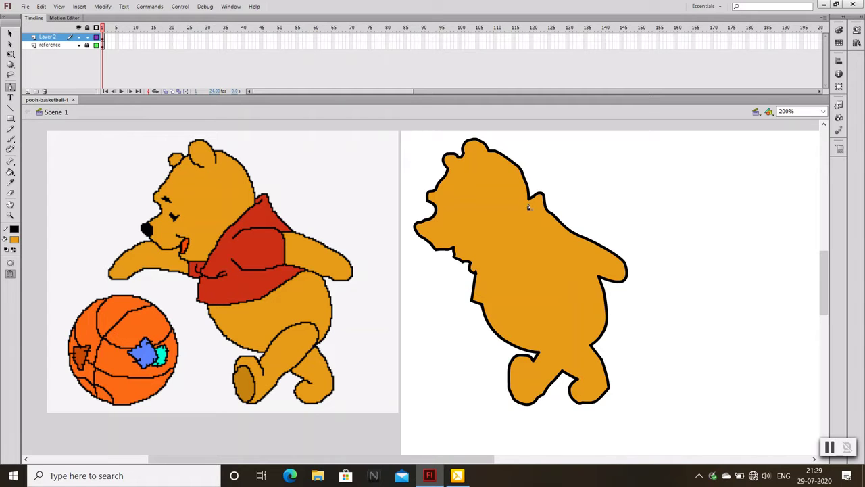
Zoom in to 400% and undo a stray pen spike at the neck notch
scroll(531, 213, "up", 2)
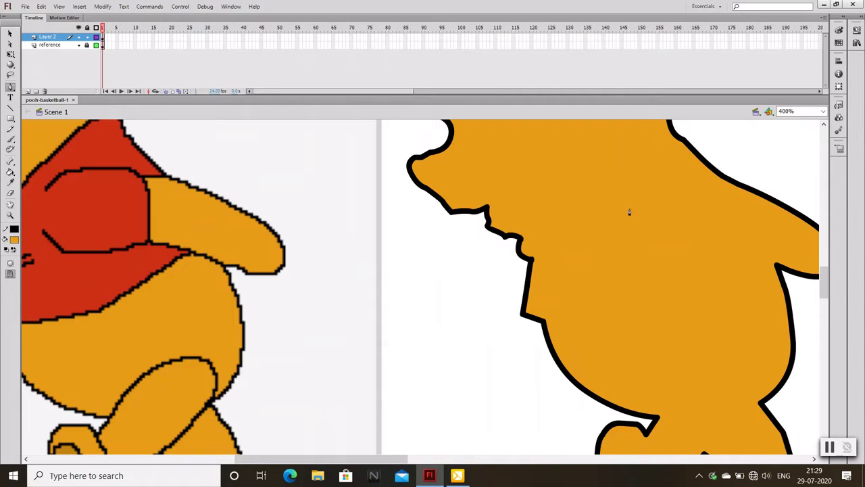
left_click_drag(499, 243, 498, 251)
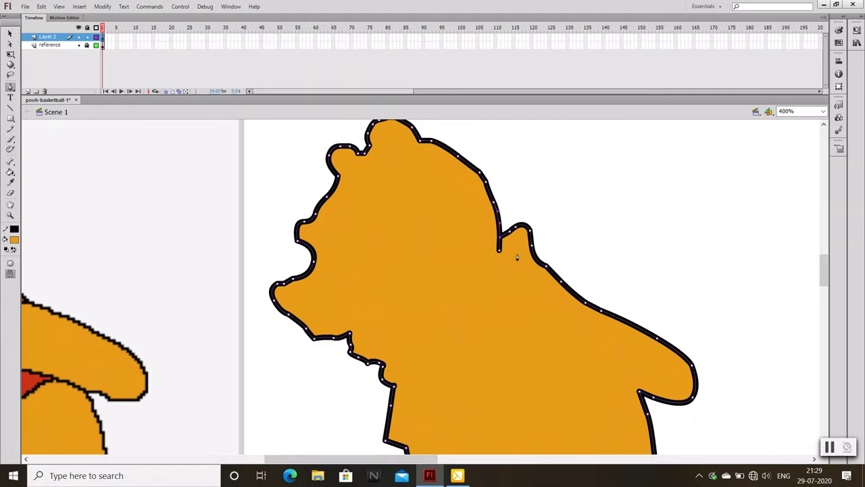
key("ctrl+z")
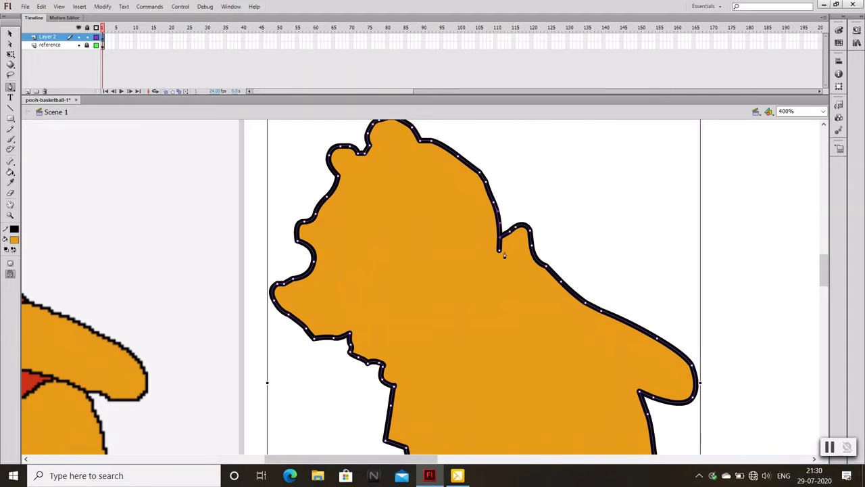
Start a new pen line at the neck notch behind Pooh's ear
left_click(857, 30)
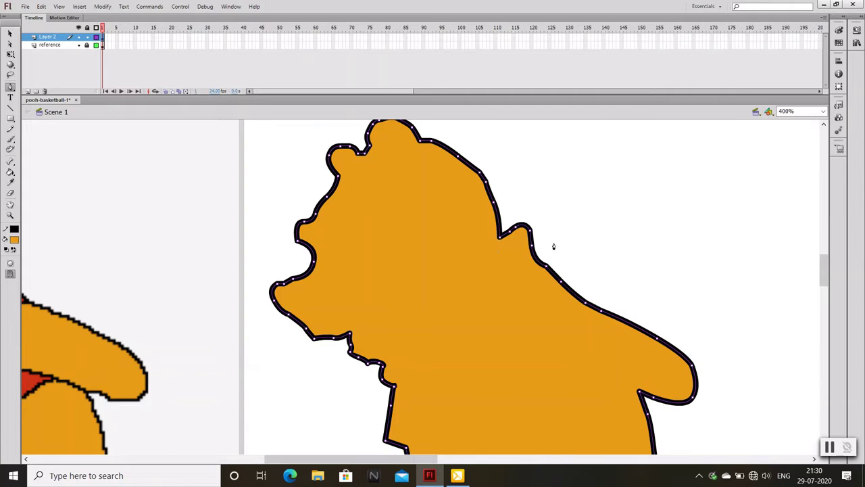
left_click(498, 249)
key("Escape")
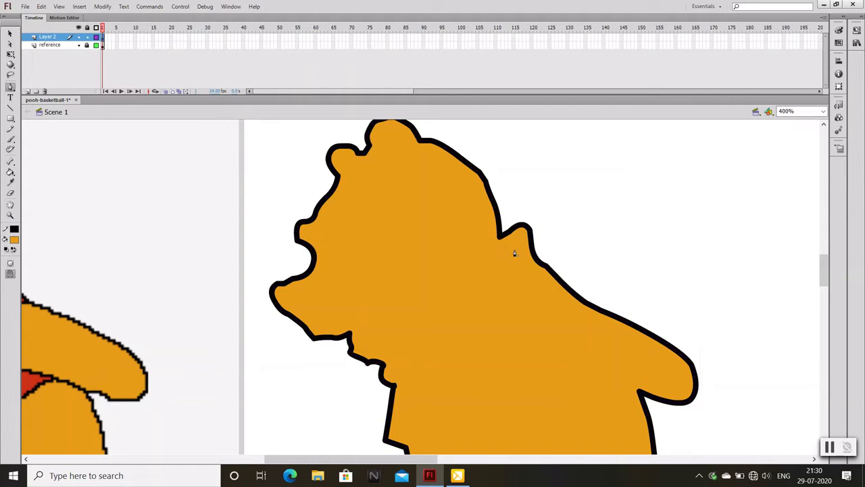
key("n")
key("p")
left_click(498, 245)
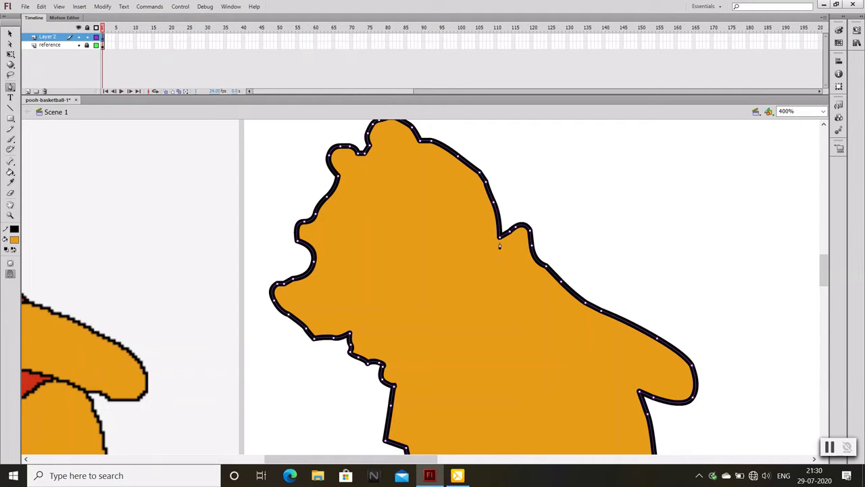
left_click_drag(540, 269, 628, 280)
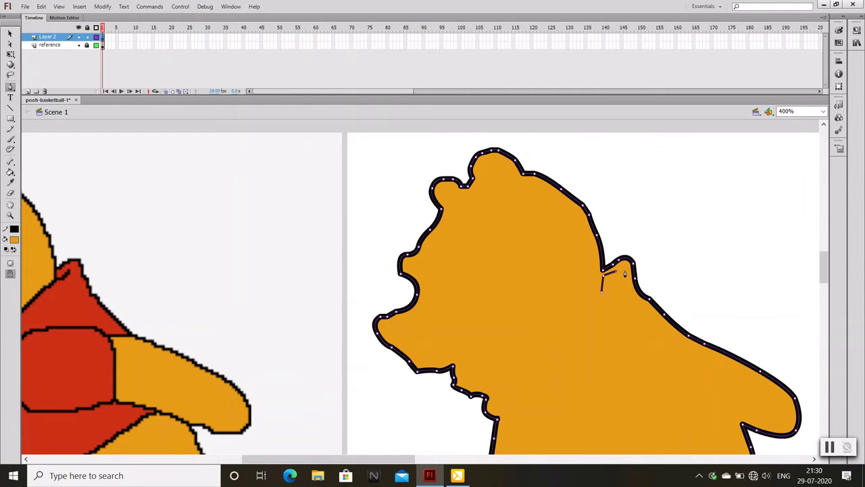
Trace the shirt edge from the neck over the shoulder and down the arm
left_click(627, 270)
left_click(629, 284)
left_click(641, 302)
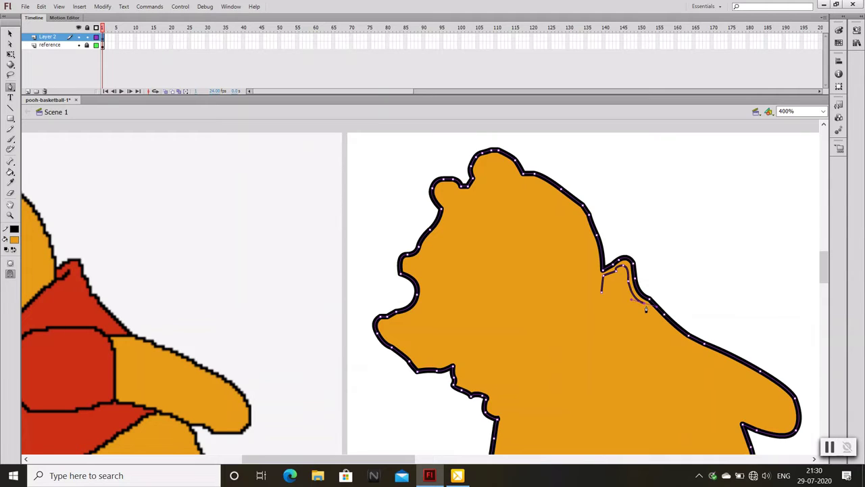
left_click(685, 340)
scroll(671, 342, "down", 3)
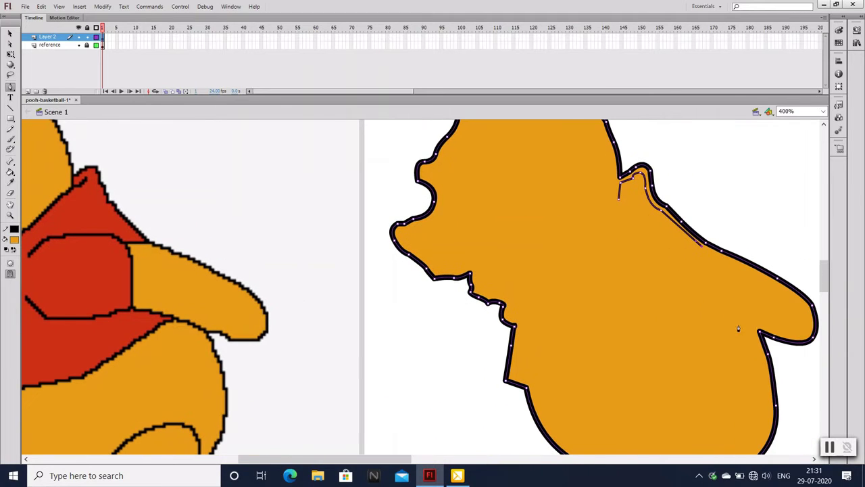
left_click(755, 330)
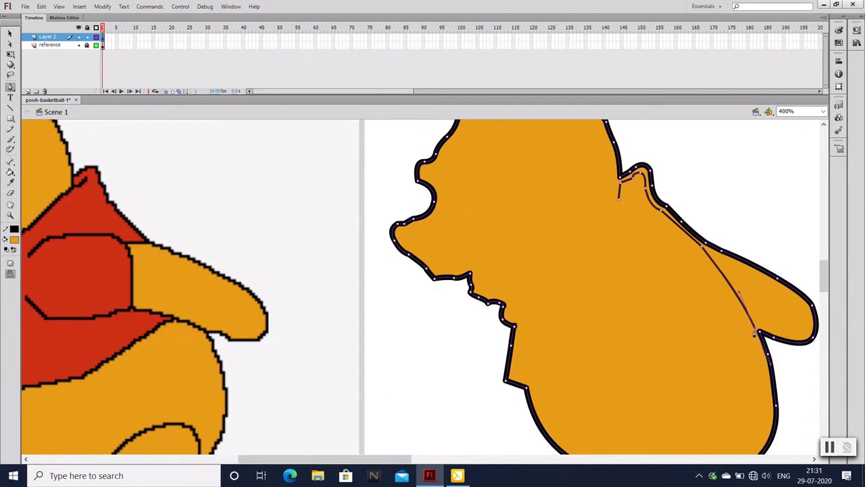
Curve the shirt hem across the belly and the front edge back up to the neck
mouse_move(735, 331)
left_mouse_down()
mouse_move(746, 311)
mouse_move(700, 335)
left_mouse_up()
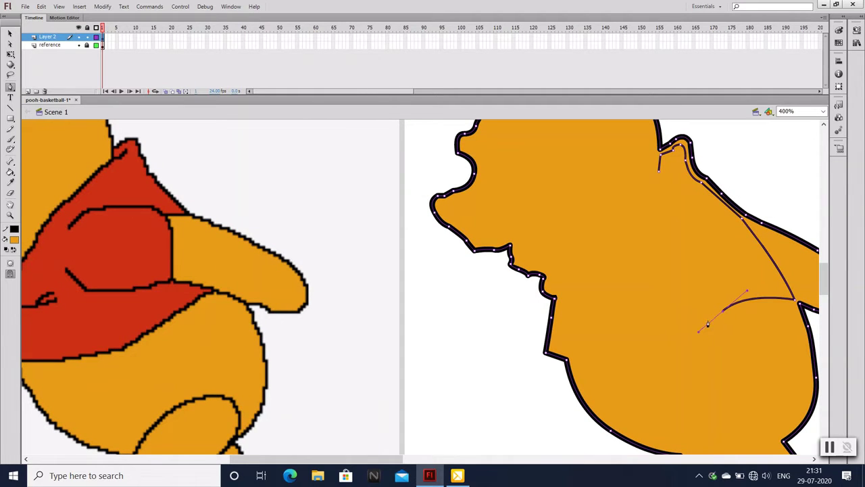
scroll(718, 315, "down", 2)
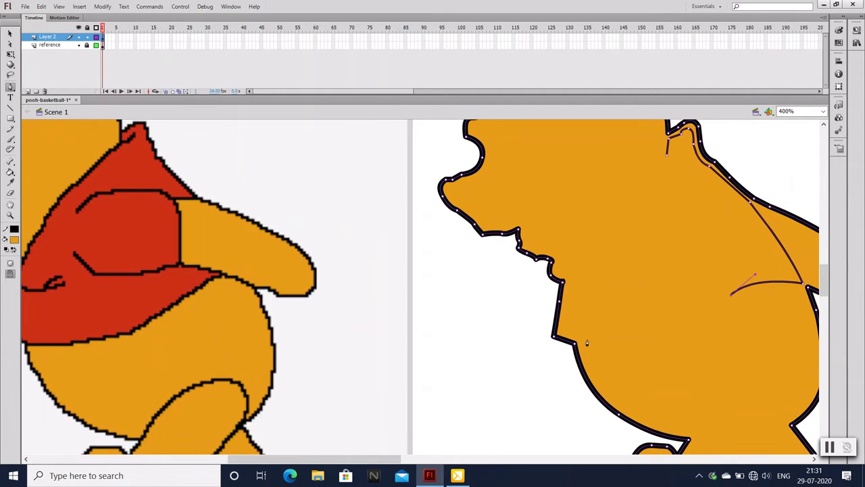
left_click_drag(580, 342, 518, 335)
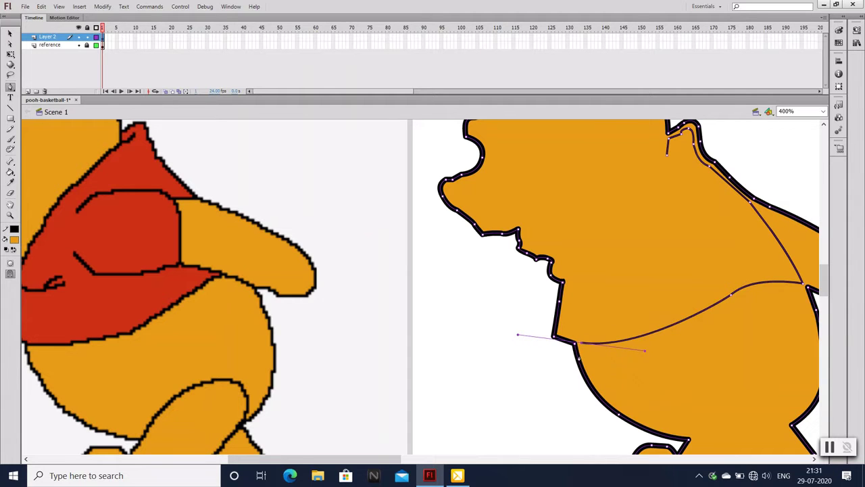
scroll(580, 346, "left", 2)
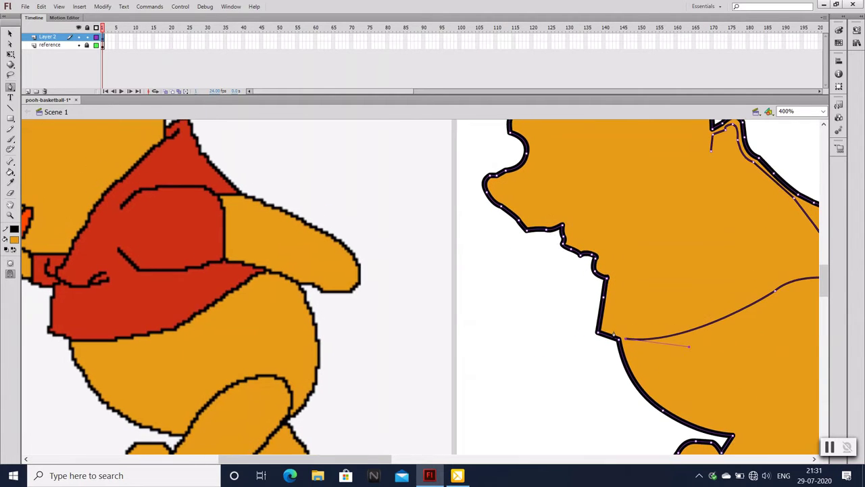
left_click_drag(603, 316, 668, 364)
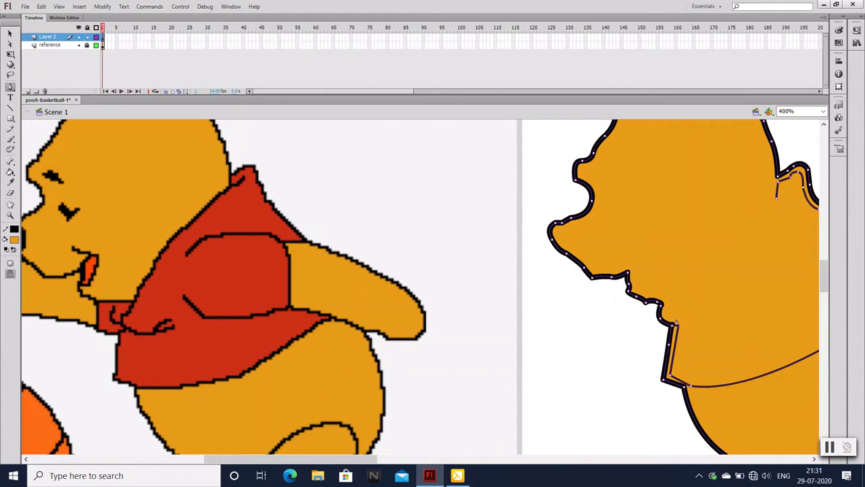
left_click_drag(666, 307, 678, 295)
left_click_drag(668, 307, 678, 355)
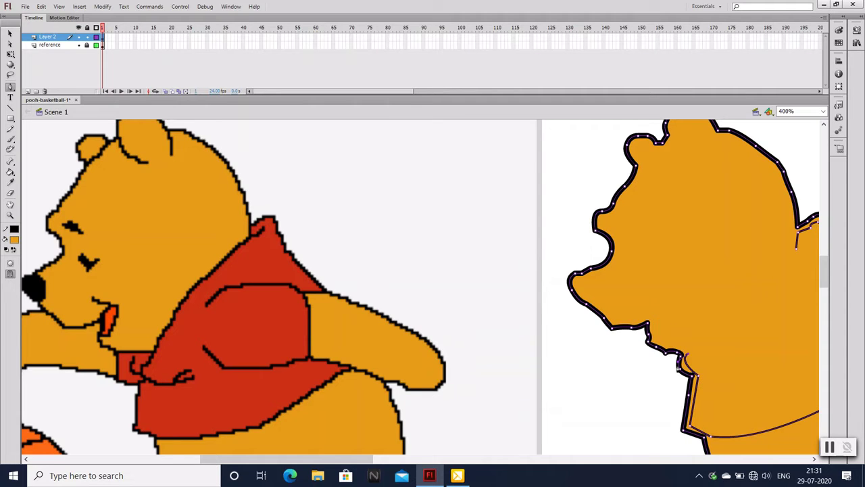
mouse_move(642, 386)
left_mouse_down()
mouse_move(634, 372)
mouse_move(574, 352)
left_mouse_up()
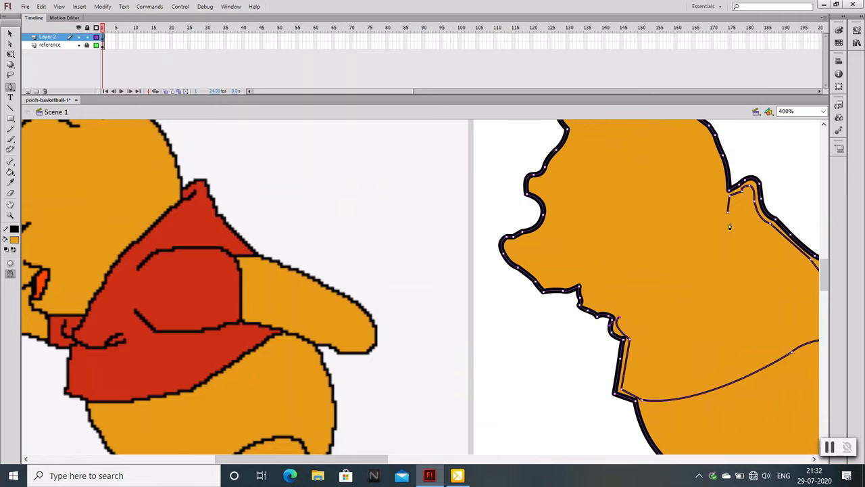
left_click_drag(728, 216, 801, 182)
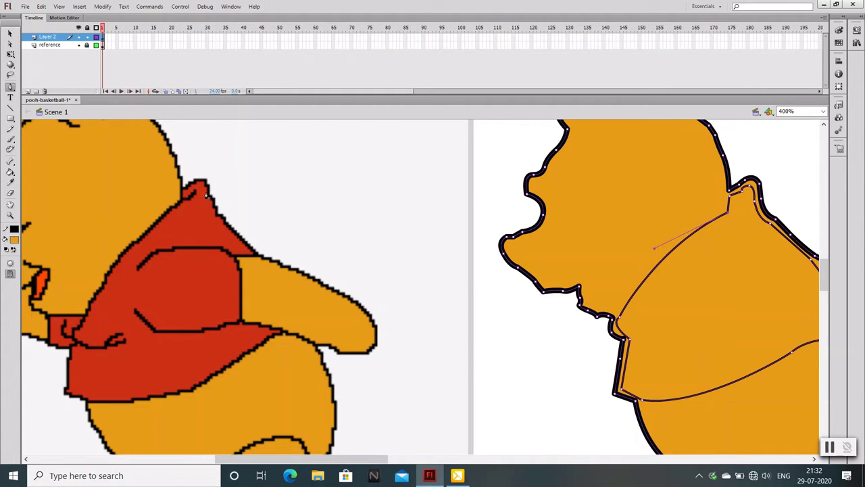
left_click(10, 32)
Sample the reference red with the Eyedropper and fill the shirt region
key("i")
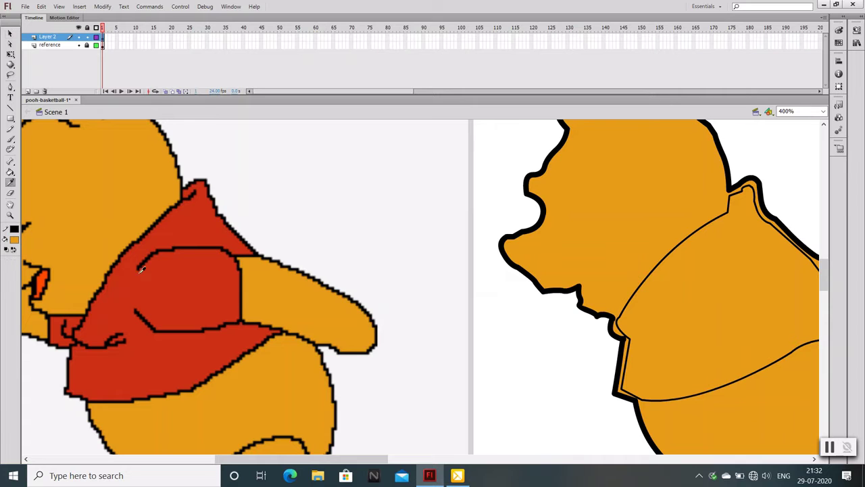
left_click(142, 269)
left_click(667, 329)
left_click(10, 34)
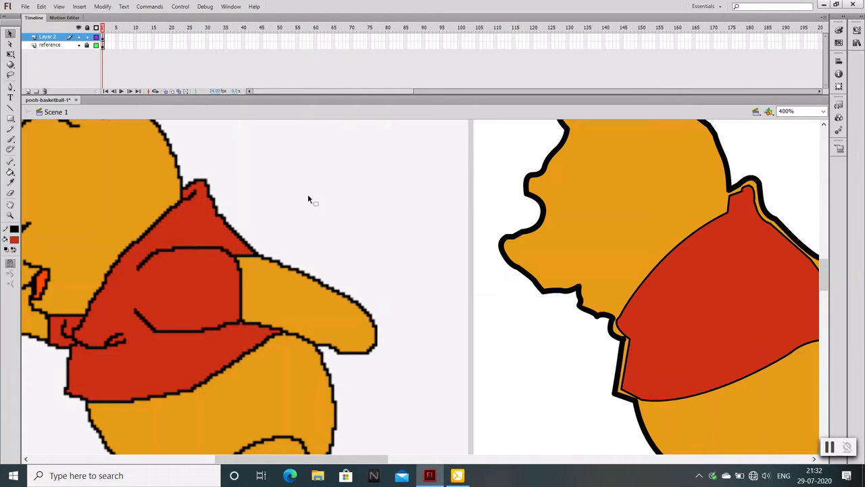
scroll(257, 223, "down", 1)
scroll(223, 243, "right", 3)
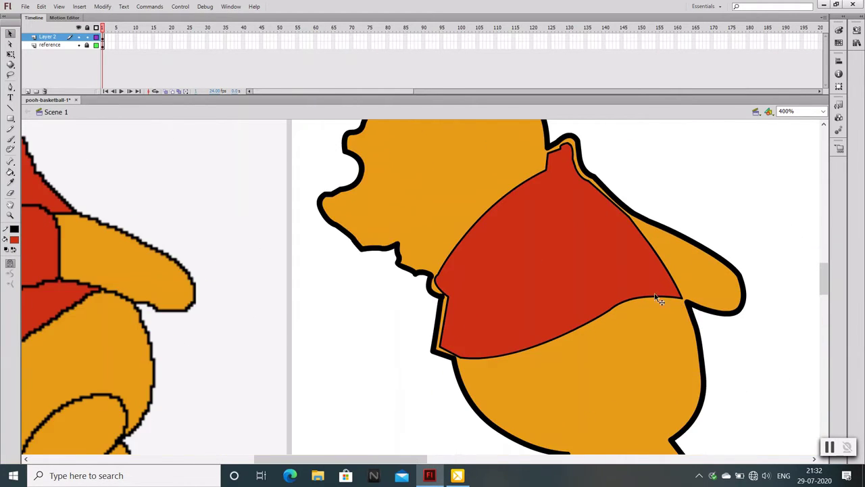
scroll(624, 286, "up", 2)
scroll(514, 298, "up", 1, "ctrl")
scroll(580, 242, "up", 1)
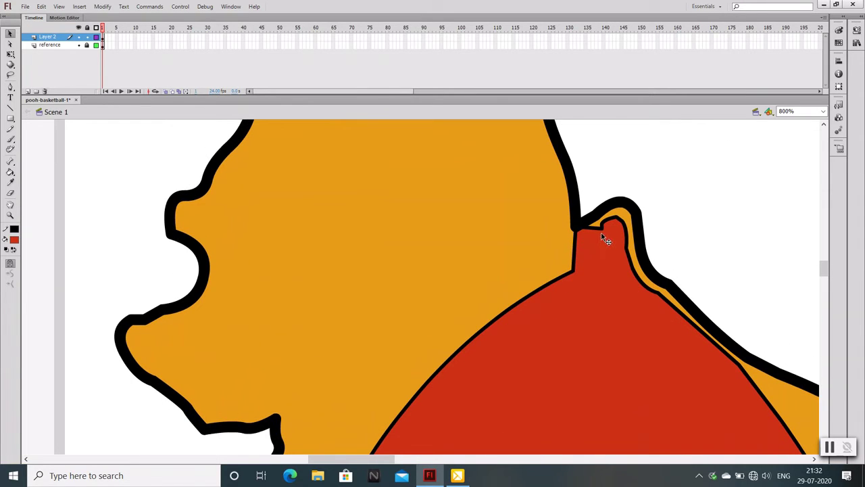
Reshape the collar corner so the red fill meets the outline with no orange sliver
mouse_move(602, 233)
left_mouse_down()
mouse_move(616, 211)
mouse_move(602, 218)
left_mouse_up()
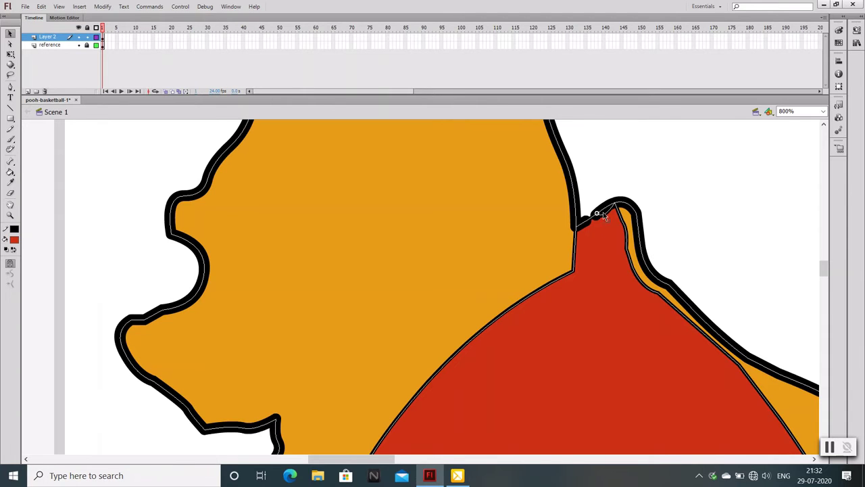
left_click_drag(604, 232, 607, 219)
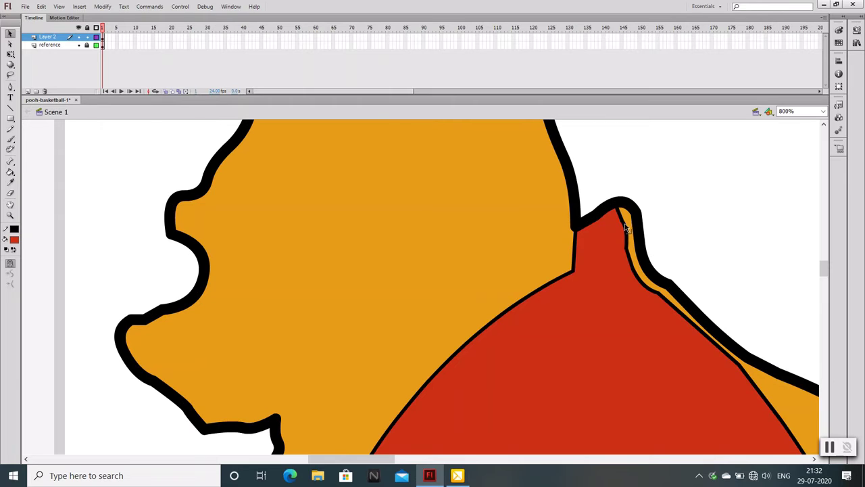
double_click(629, 211)
key("ctrl+shift+a")
left_click_drag(634, 234, 643, 238)
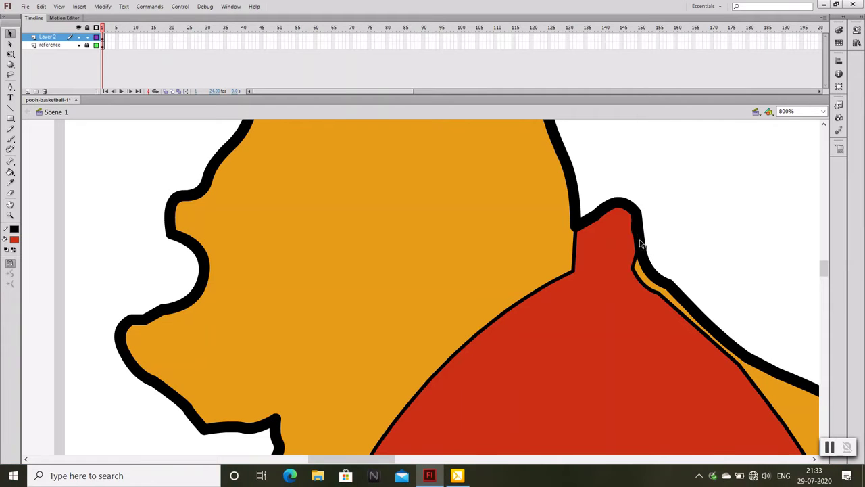
left_click_drag(639, 292, 663, 289)
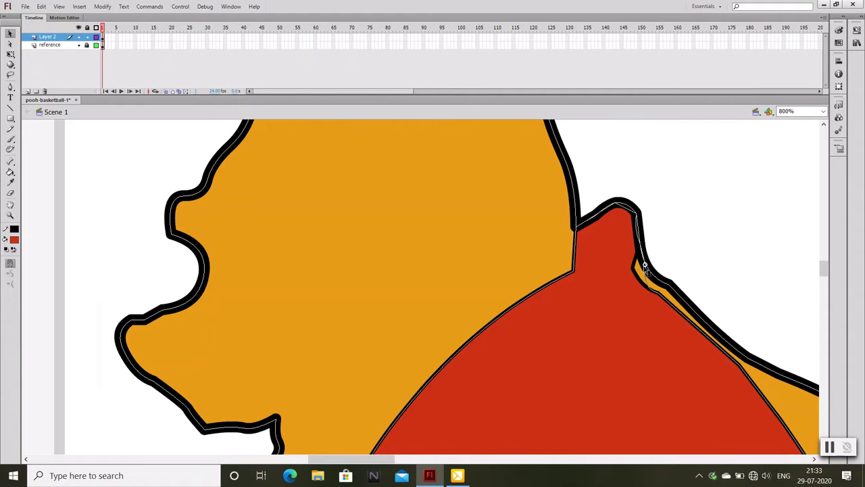
left_click(657, 285)
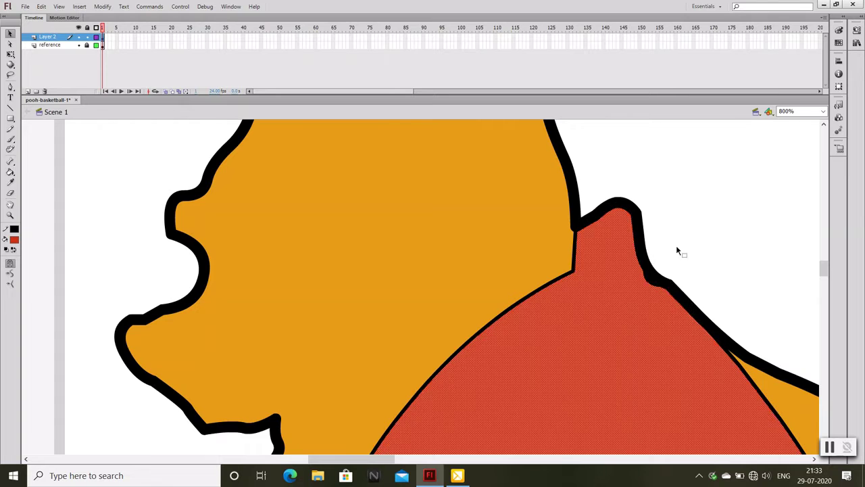
left_click(681, 251)
double_click(653, 278)
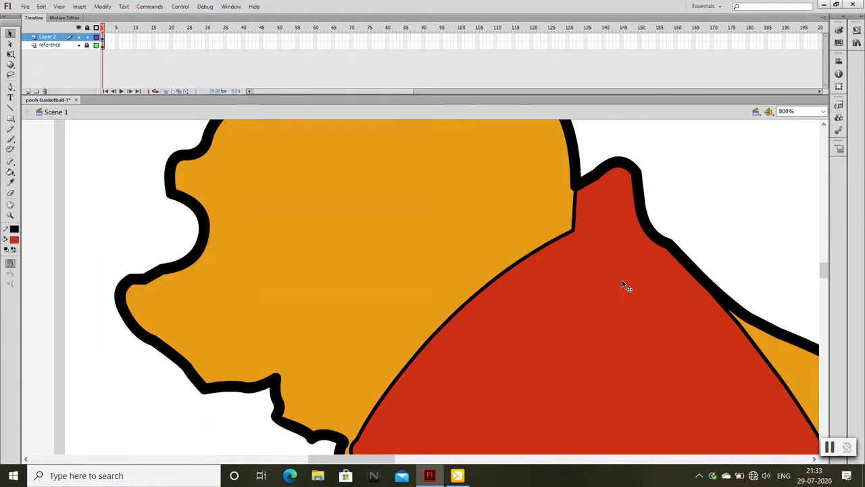
Fit the shirt's left and bottom-left corners against the black outline
left_click_drag(624, 286, 553, 226)
mouse_move(502, 352)
left_mouse_down()
mouse_move(595, 284)
mouse_move(721, 234)
mouse_move(734, 215)
left_mouse_up()
left_click_drag(533, 365, 525, 370)
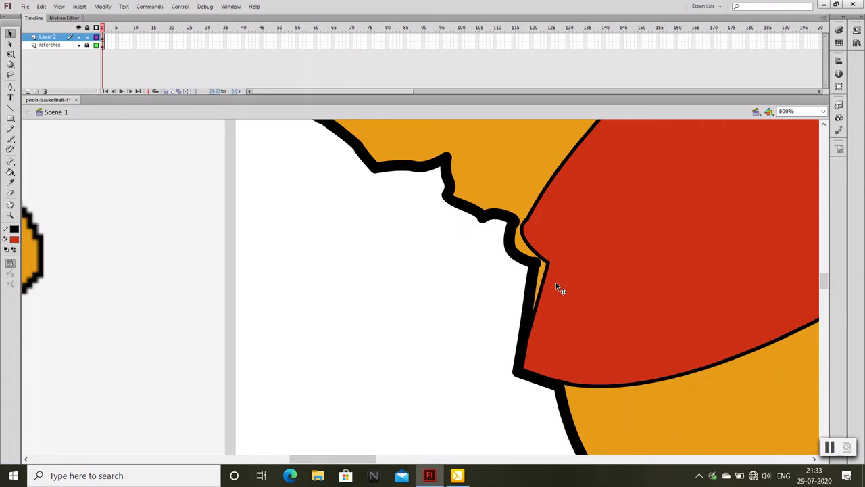
left_click_drag(549, 265, 539, 265)
key("ctrl+z")
key("ctrl+y")
left_click_drag(526, 376, 517, 371)
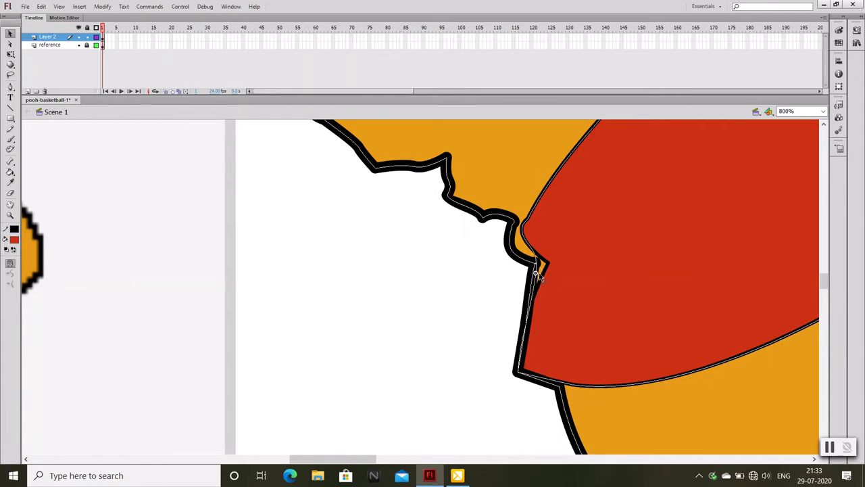
left_click_drag(545, 265, 528, 271)
scroll(506, 294, "up", 1)
scroll(530, 331, "up", 1)
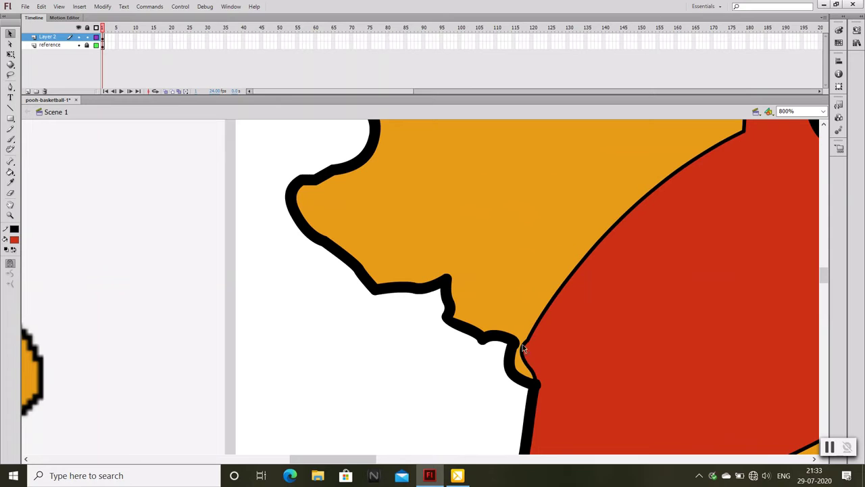
mouse_move(522, 348)
left_mouse_down()
mouse_move(517, 338)
mouse_move(515, 363)
left_mouse_up()
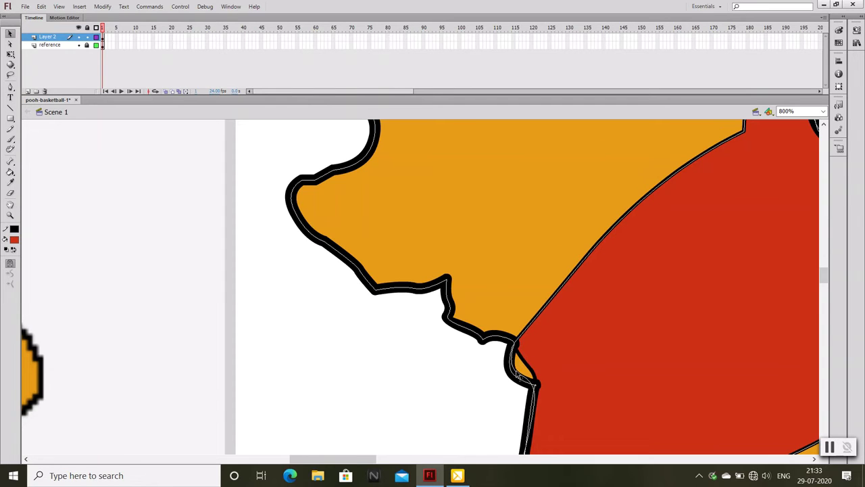
Zoom out to check the whole Pooh drawing and save the file
key("ctrl+minus")
key("ctrl+minus")
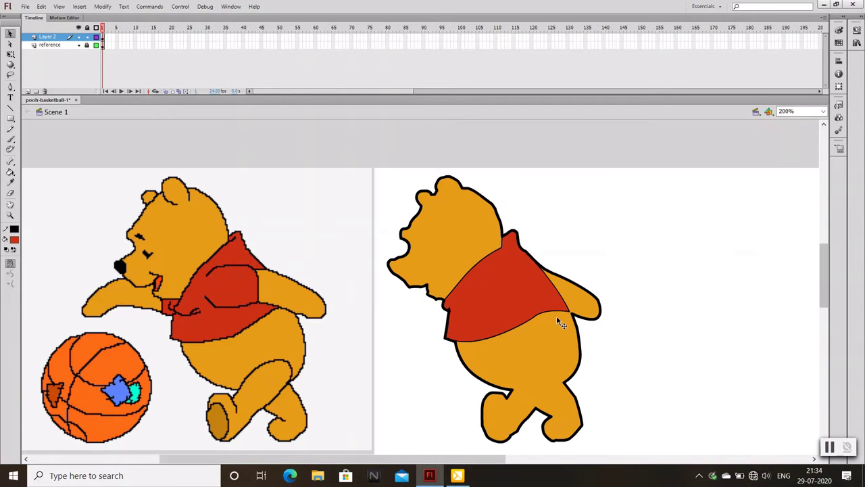
left_click(856, 30)
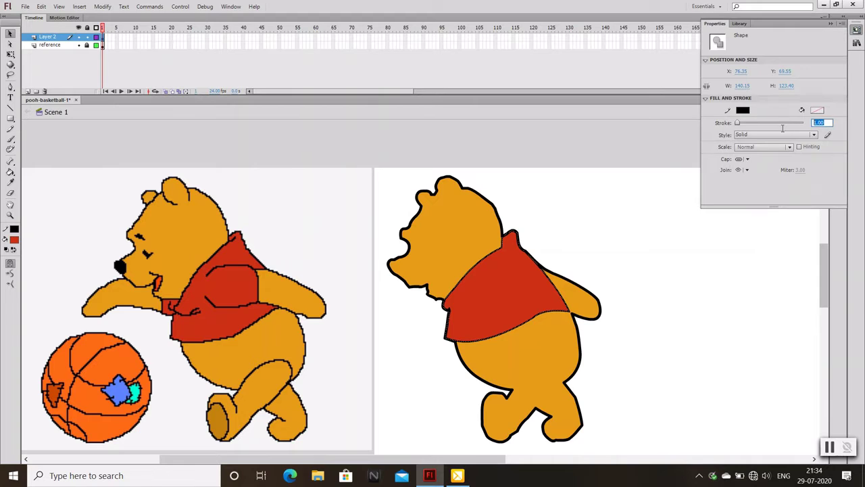
left_click(661, 230)
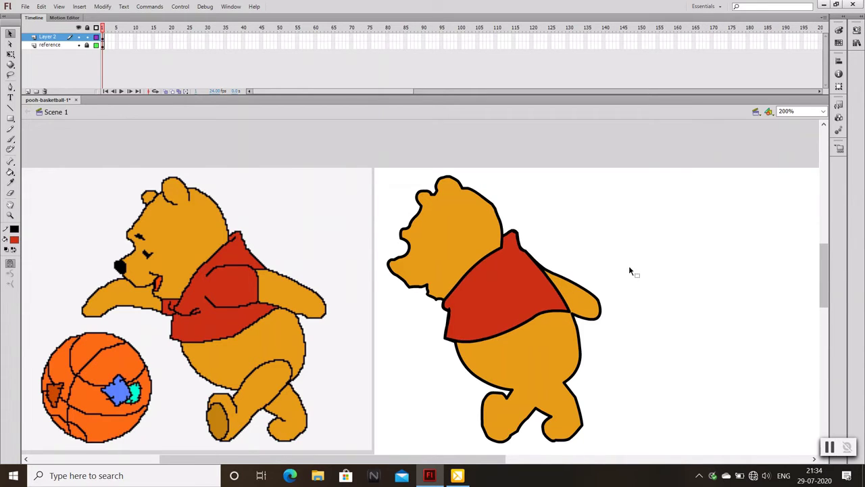
key("ctrl+s")
At 400% zoom, draw fold lines on the shirt's left side and bend them into curves
key("p")
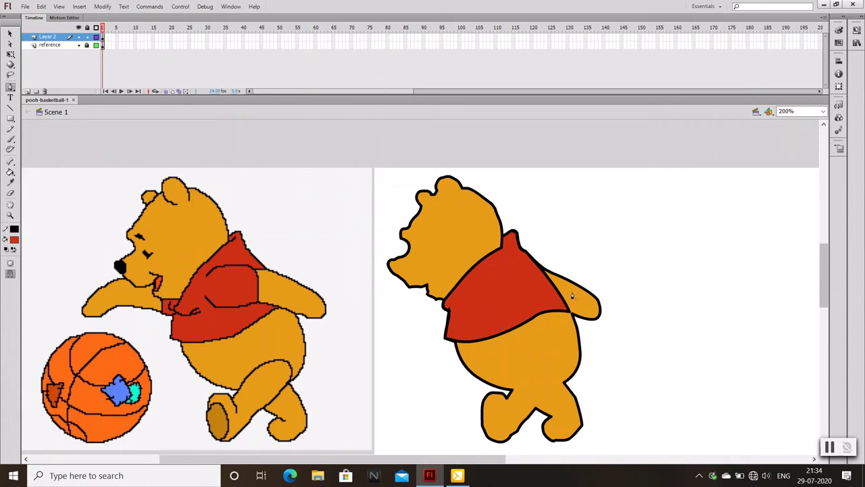
key("ctrl+equal")
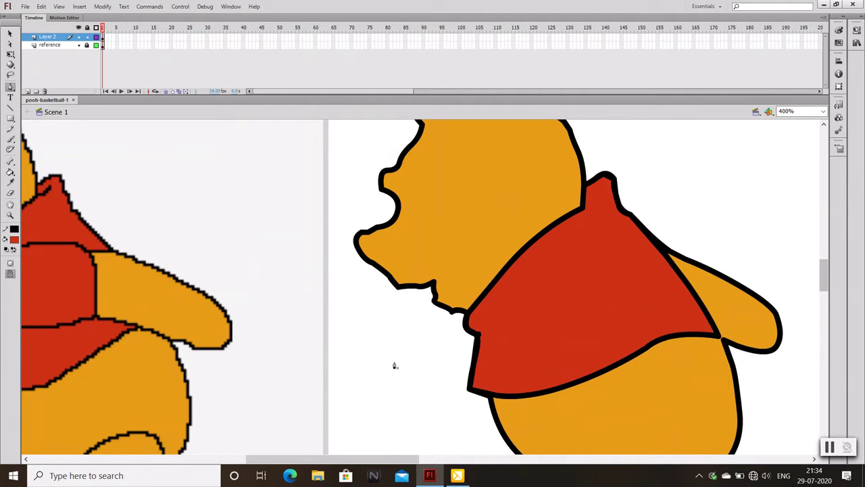
left_click_drag(396, 363, 550, 332)
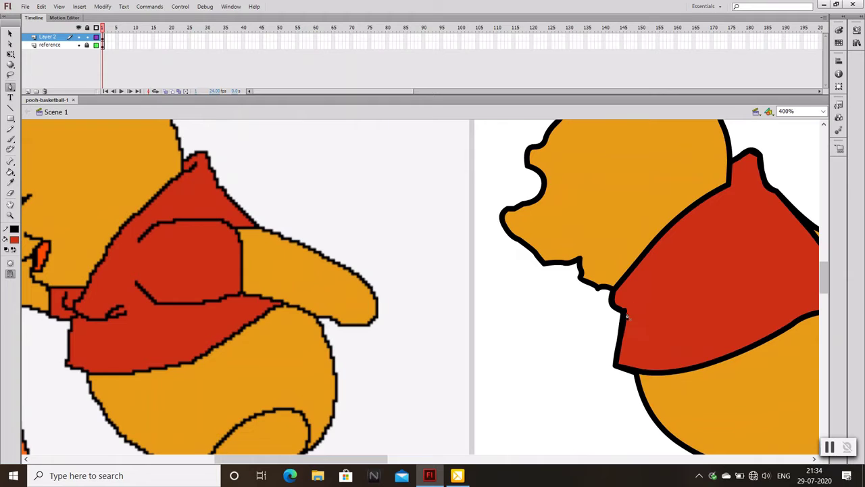
key("n")
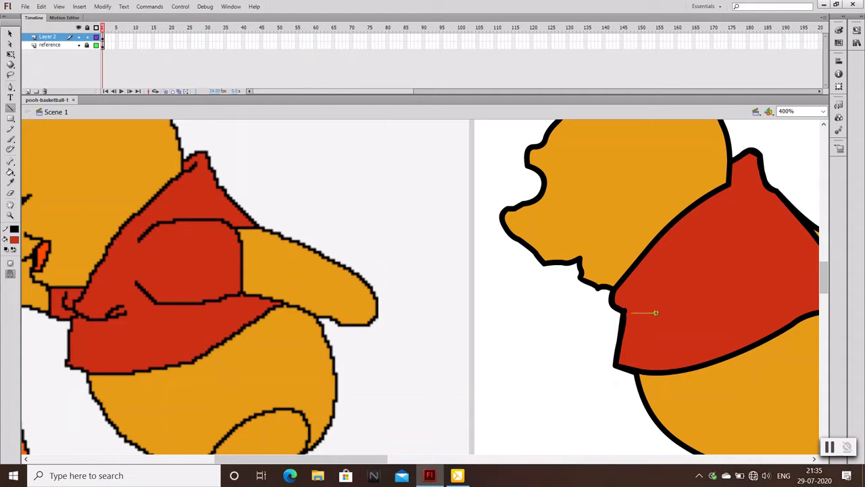
mouse_move(655, 313)
left_mouse_down()
mouse_move(667, 305)
mouse_move(653, 318)
mouse_move(624, 313)
left_mouse_up()
key("v")
key("n")
left_click_drag(663, 296, 664, 298)
key("v")
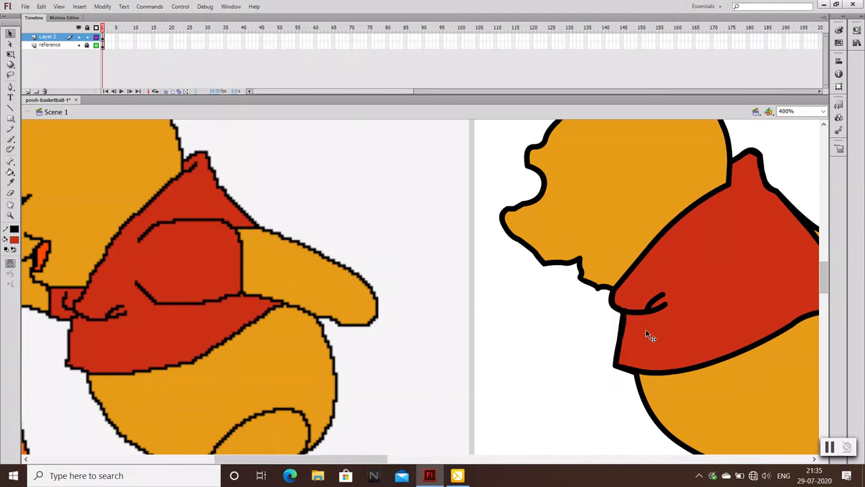
left_click_drag(650, 337, 599, 362)
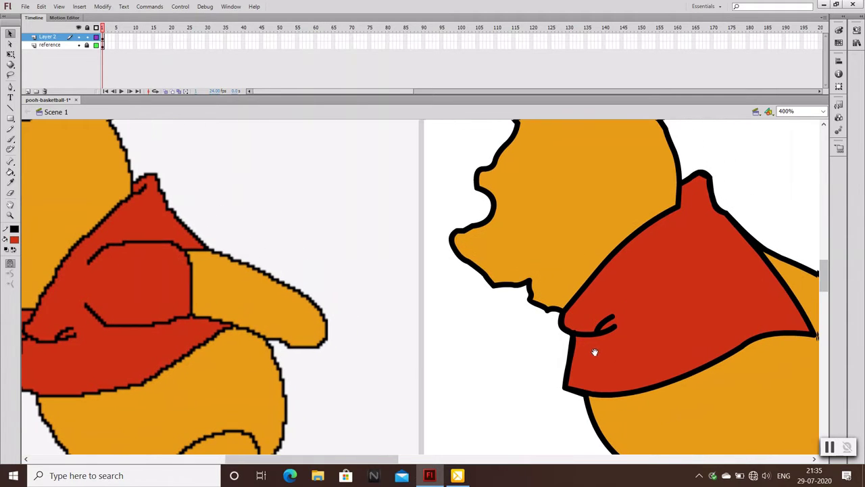
Draw a short stroke on the shirt's collar tip
key("n")
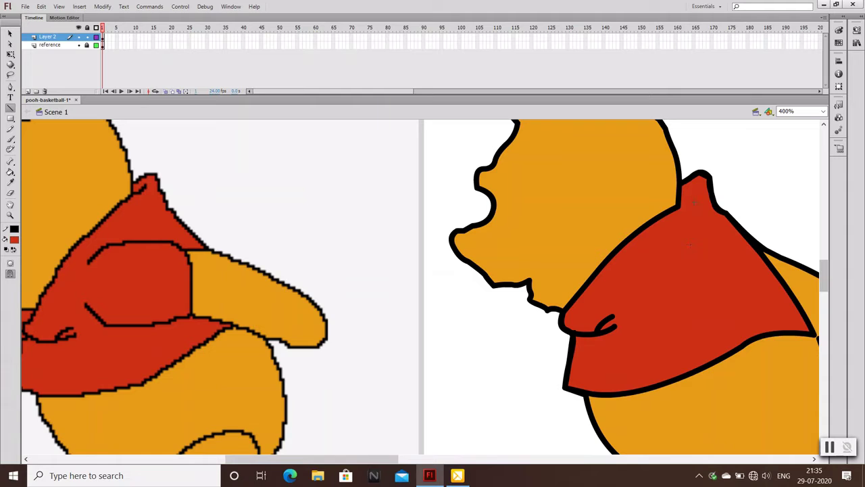
key("v")
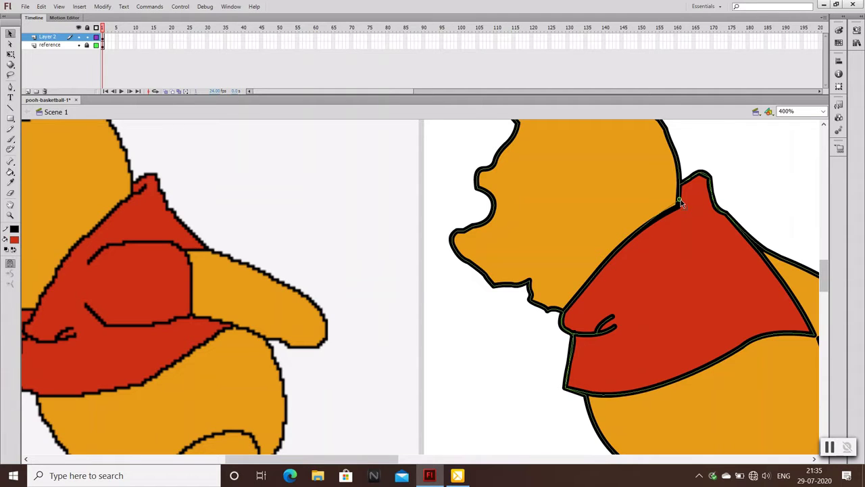
key("n")
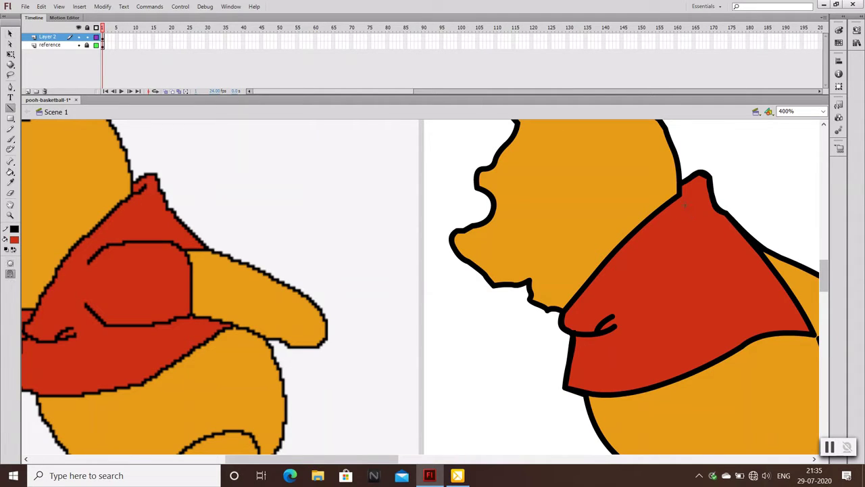
left_click_drag(682, 194, 697, 184)
left_click_drag(646, 262, 551, 272)
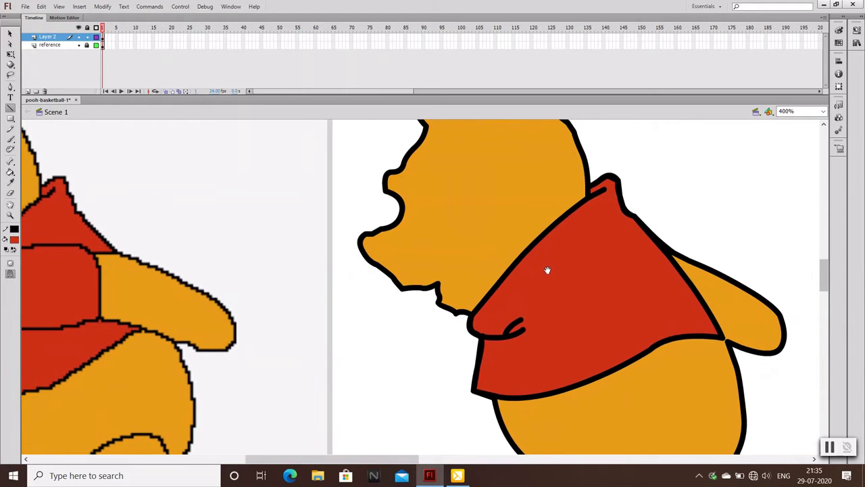
key("p")
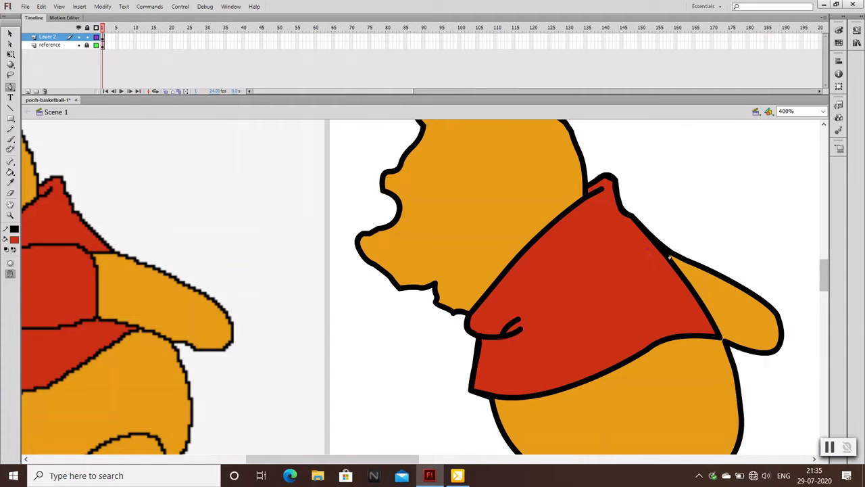
Select the black outline and set its stroke width to 5
left_click(674, 256, "ctrl")
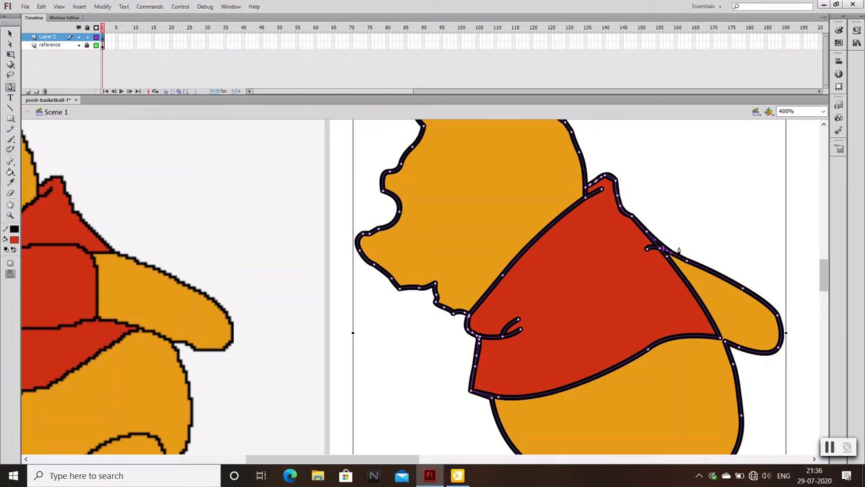
left_click(688, 229, "ctrl")
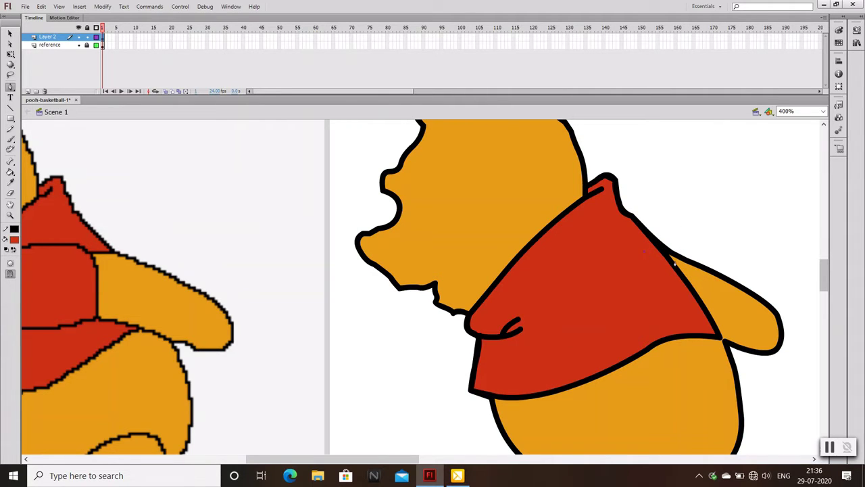
left_click(700, 267, "ctrl")
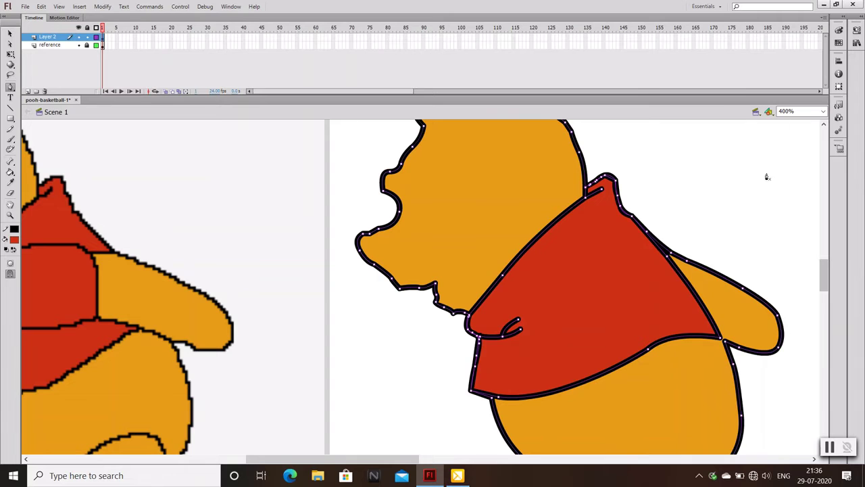
left_click(857, 30)
type("5")
key("Return")
left_click(831, 24)
Trace a Pen path where the shirt meets the arm
key("k")
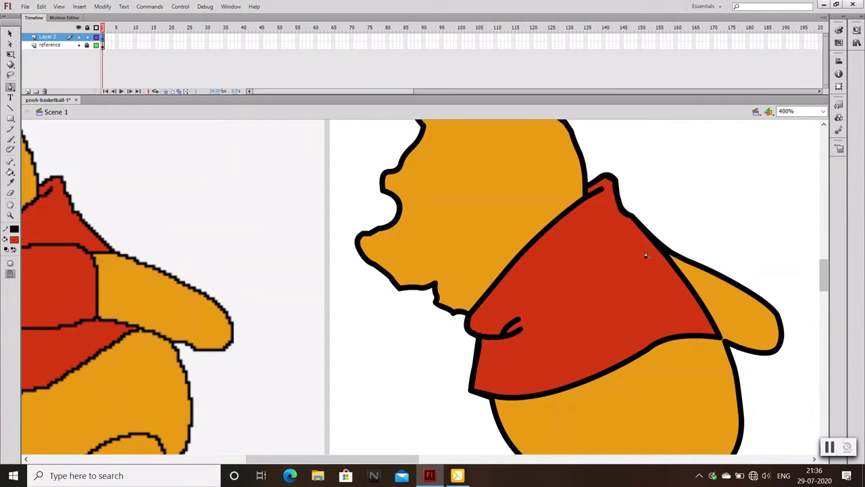
left_click_drag(666, 257, 754, 304)
key("Escape")
left_click(721, 331)
left_click(764, 346)
key("Escape")
Draw a short line across the ear notch and give it stroke width 3
key("ctrl+2")
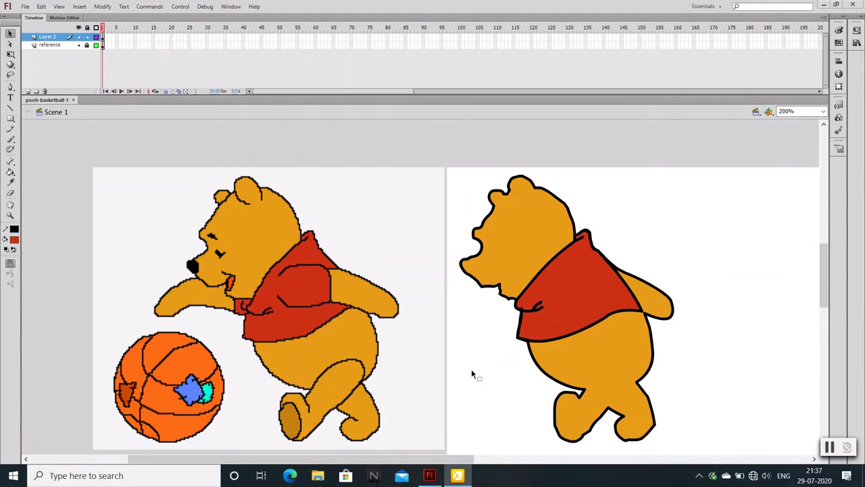
key("ctrl+4")
left_click_drag(474, 370, 567, 380)
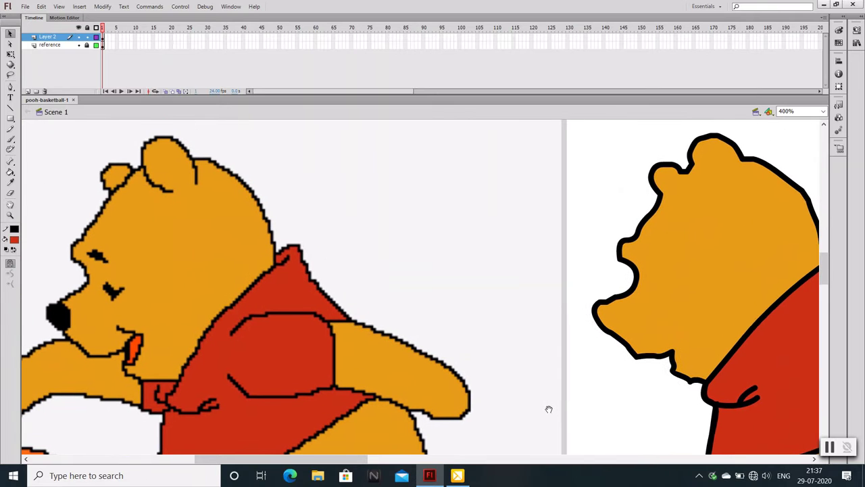
key("n")
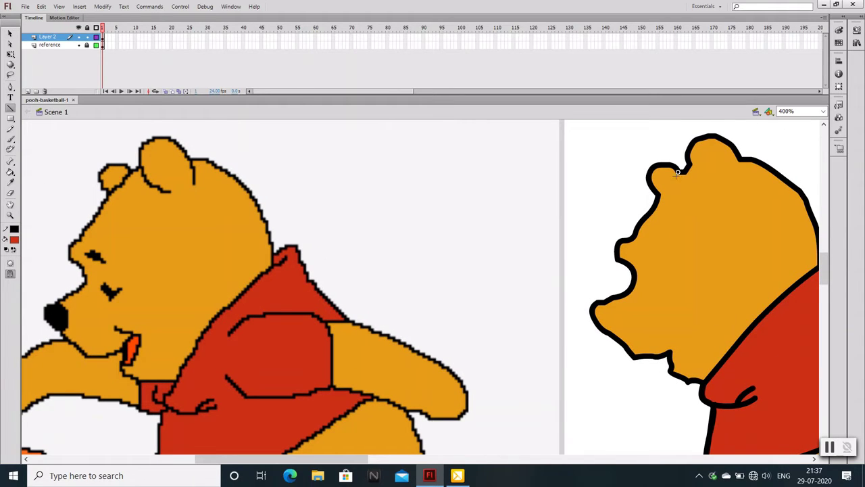
left_click_drag(677, 172, 659, 192)
key("v")
left_click(668, 184)
left_click(857, 30)
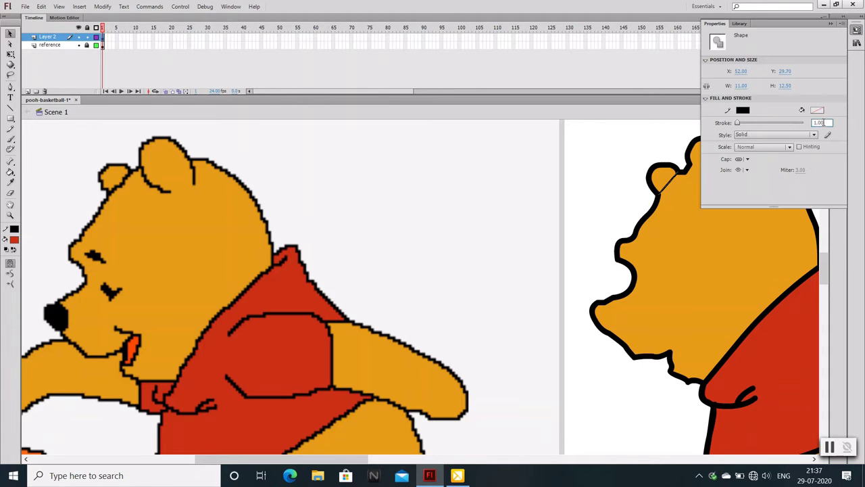
type("3")
key("Return")
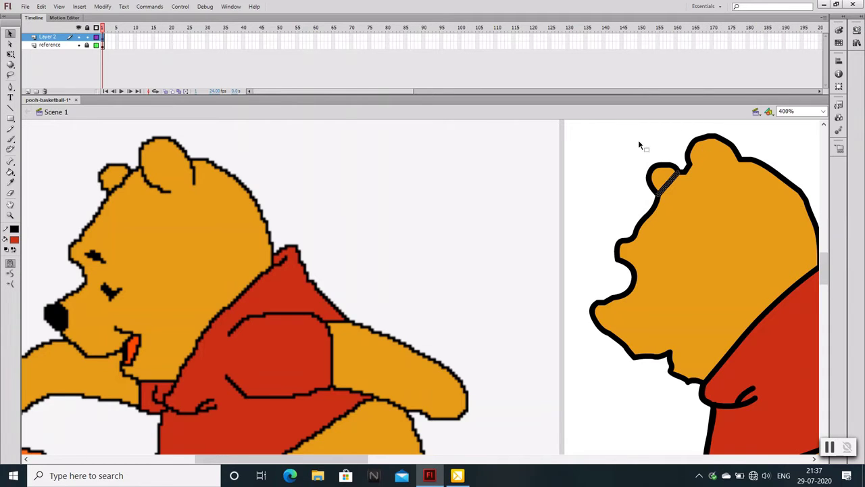
left_click(640, 145)
Draw a line from the ear to the head and bend it into a curve
key("n")
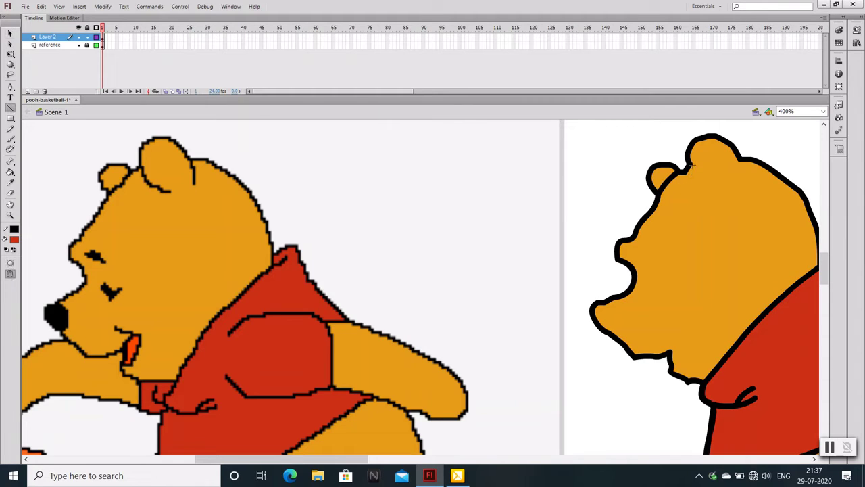
mouse_move(691, 163)
left_mouse_down()
mouse_move(733, 194)
mouse_move(740, 180)
left_mouse_up()
key("v")
key("n")
key("v")
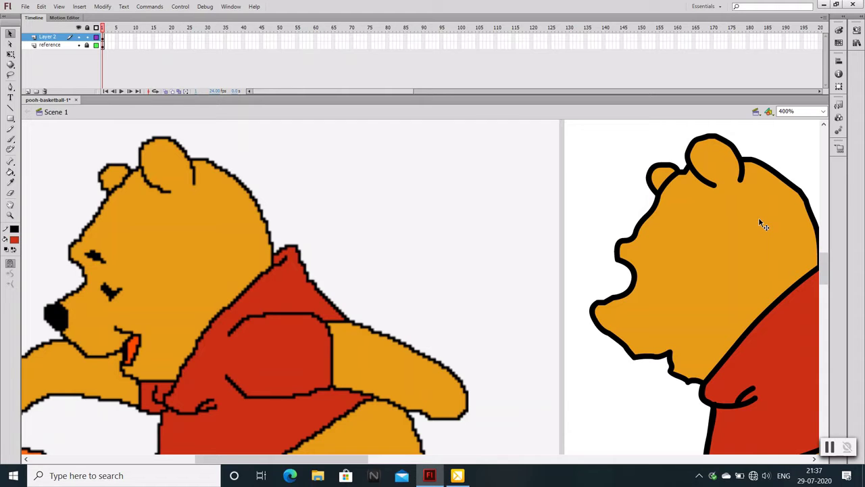
left_click_drag(751, 236, 653, 223)
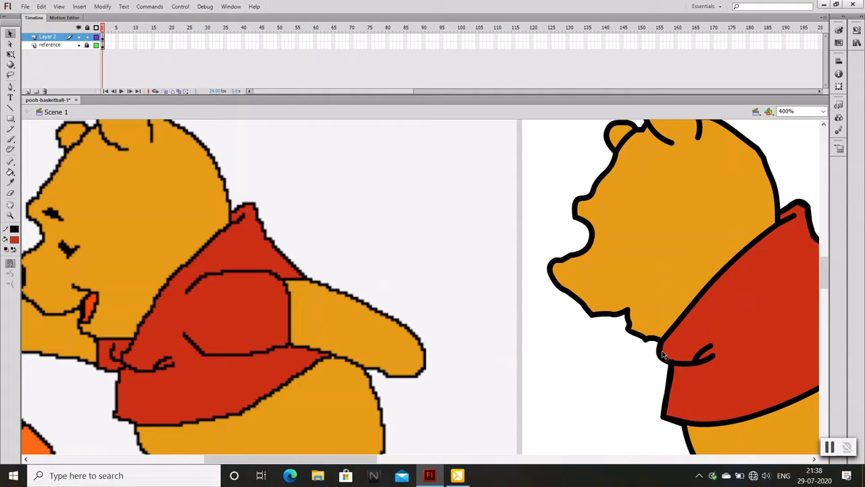
Pen-trace a teardrop brow, fill it black, and save the file
key("p")
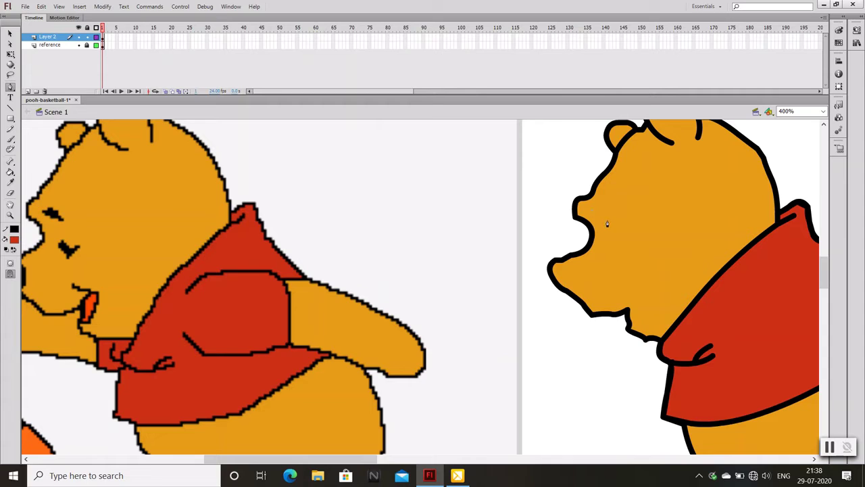
left_click(613, 217)
left_click_drag(592, 212, 598, 201)
left_click(8, 33)
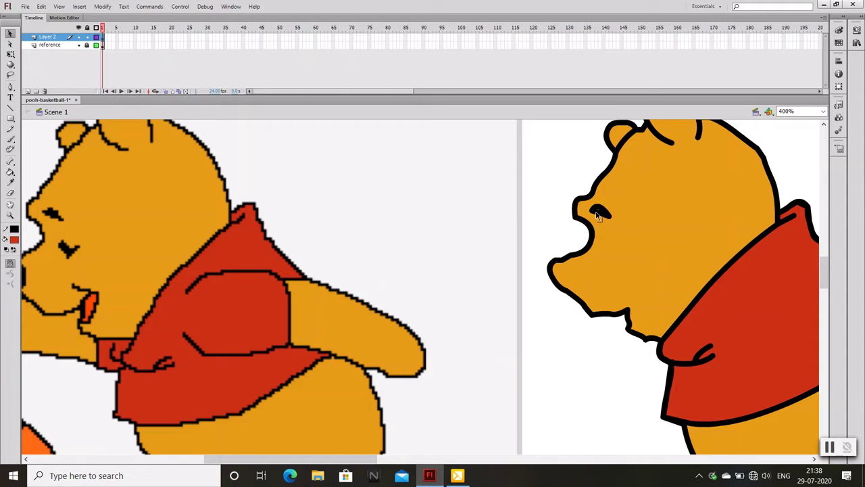
left_click(599, 215)
left_click(14, 240)
key("k")
key("v")
left_click(508, 264)
key("ctrl+s")
Draw and shrink a small test oval on the cheek, then delete it
key("o")
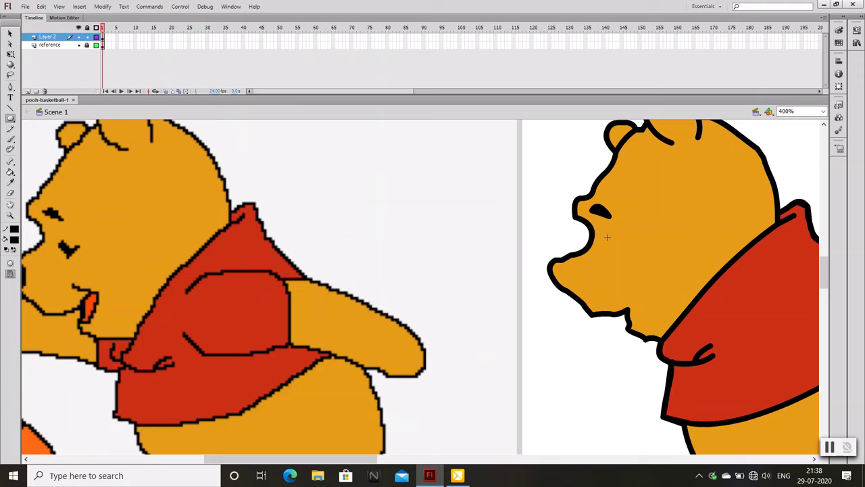
left_click_drag(613, 244, 626, 255)
key("q")
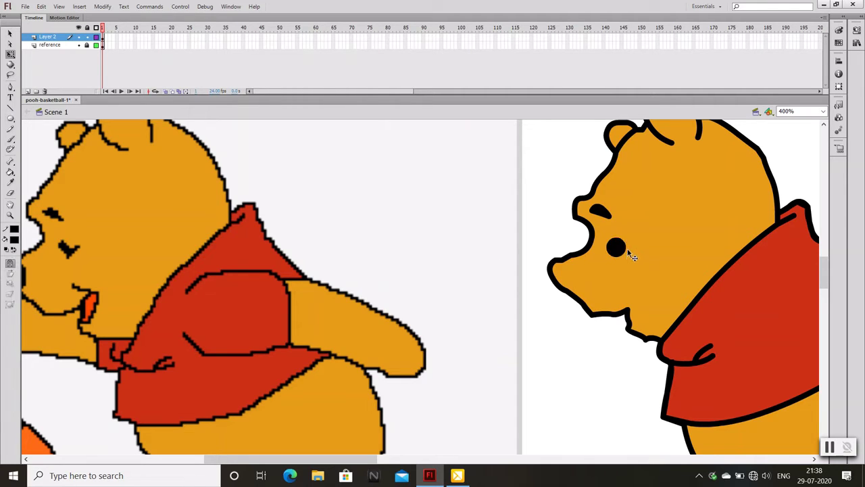
left_click(623, 253)
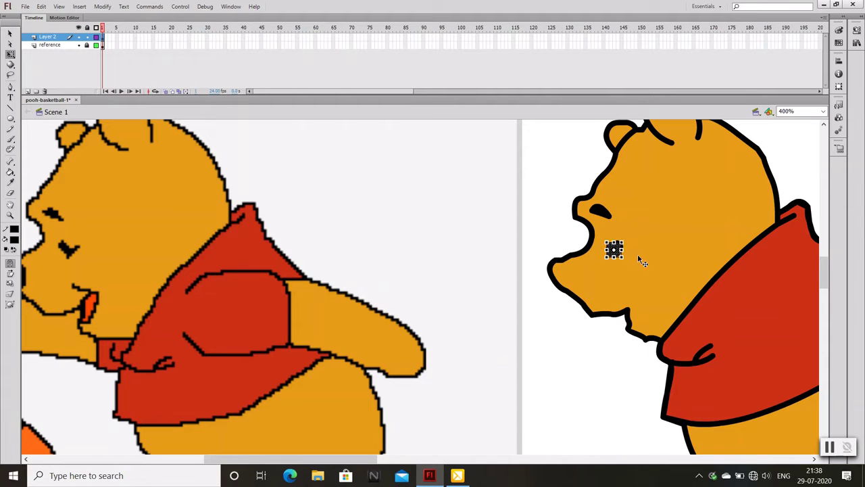
left_click_drag(628, 257, 625, 255)
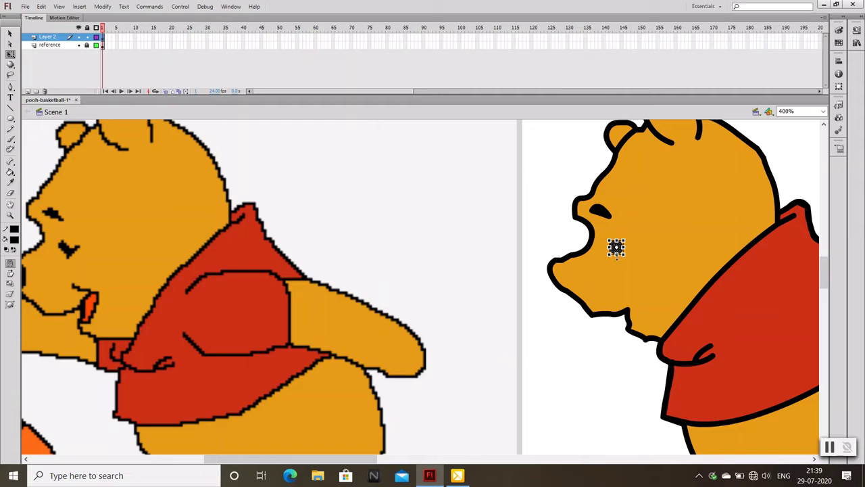
left_click(626, 258)
key("Delete")
key("p")
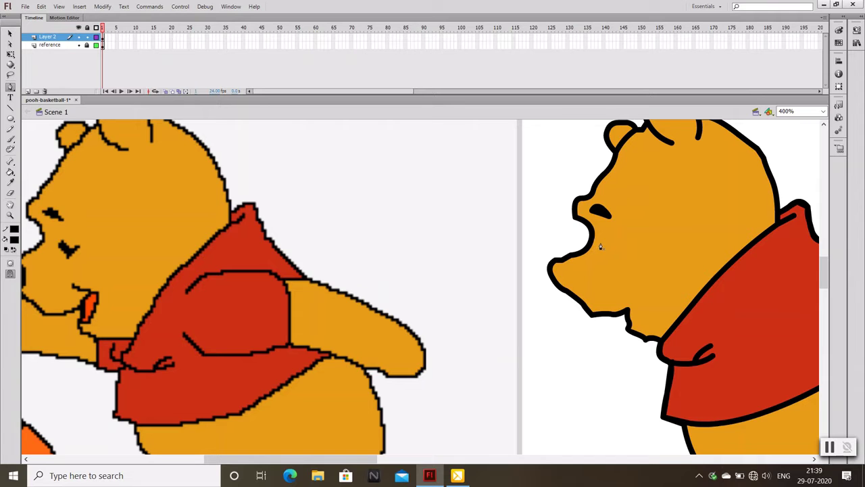
Reframe the view on the face, checking shapes near the collar
mouse_move(600, 247)
left_mouse_down()
mouse_move(547, 295)
mouse_move(477, 220)
mouse_move(538, 291)
left_mouse_up()
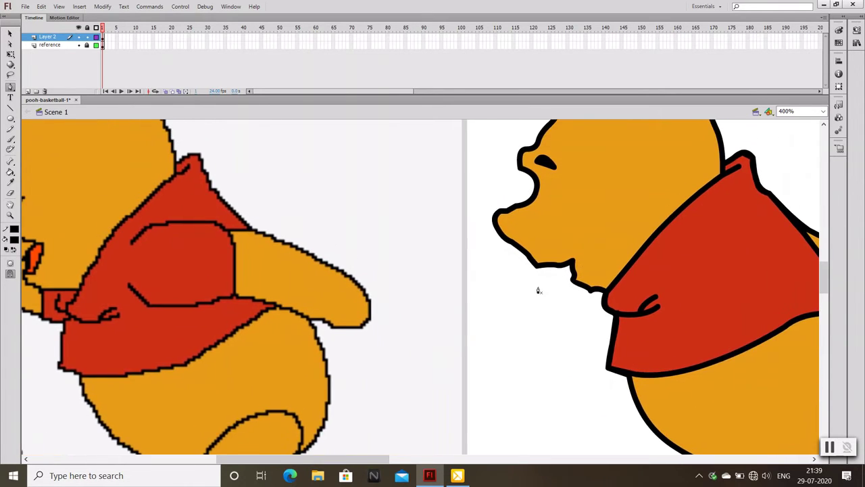
key("v")
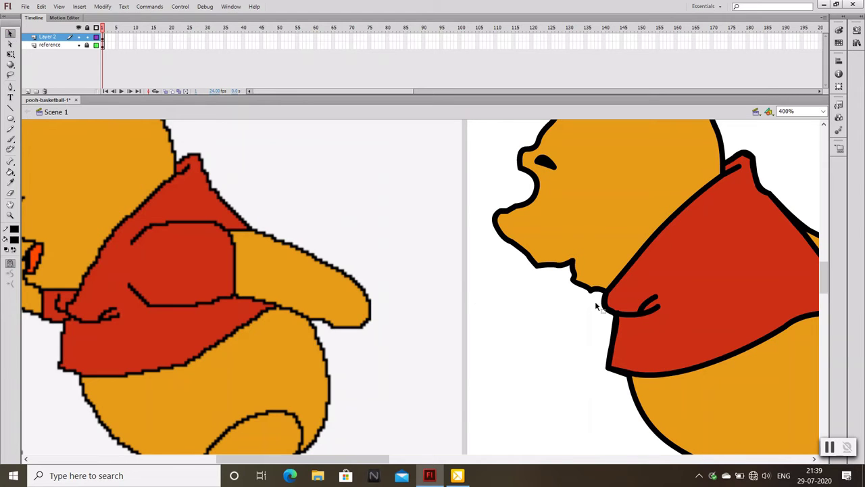
left_click(613, 299)
left_click(629, 296)
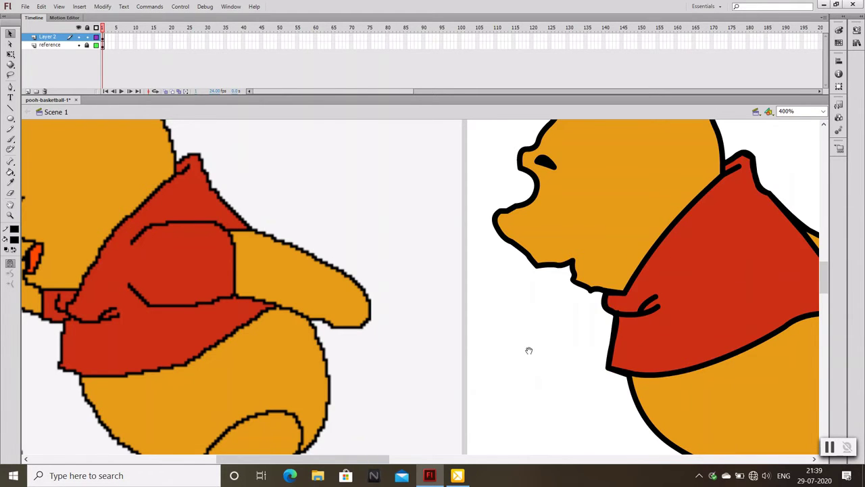
mouse_move(527, 349)
left_mouse_down()
mouse_move(572, 367)
mouse_move(557, 369)
left_mouse_up()
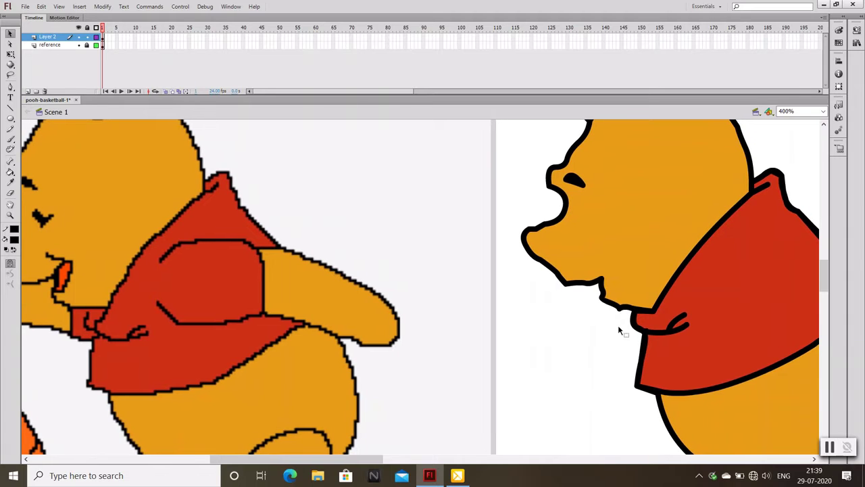
scroll(618, 344, "up", 2)
scroll(615, 341, "up", 1)
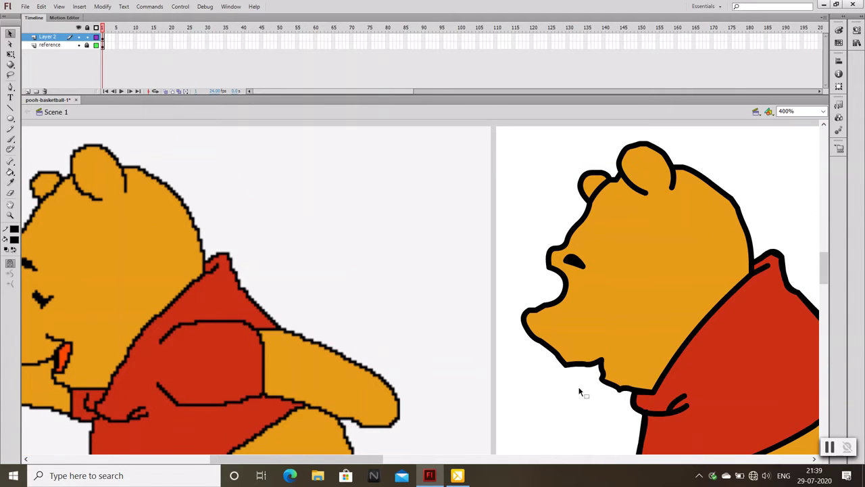
key("p")
left_click_drag(584, 302, 629, 304)
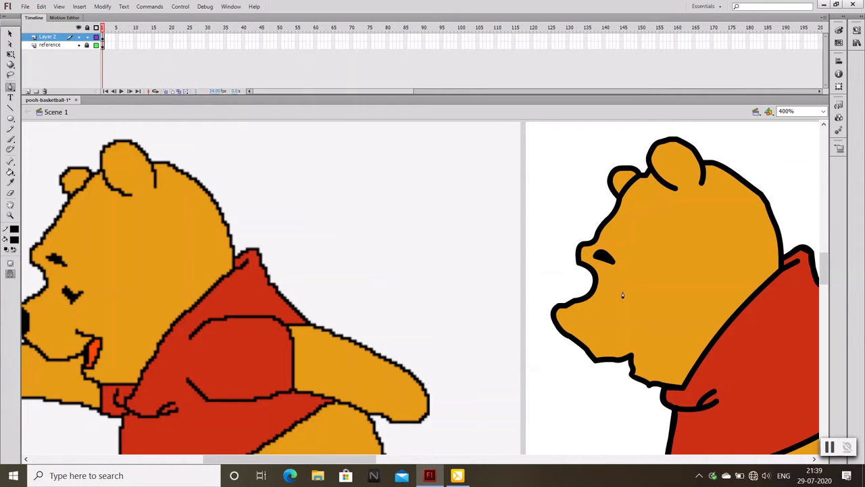
Pen-trace the V-shaped closed eye on the cheek and fill it black
double_click(625, 297)
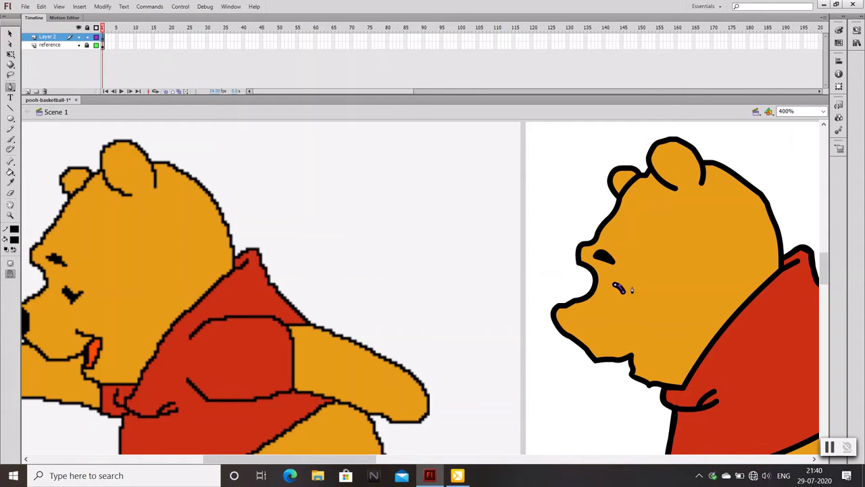
left_click(635, 288)
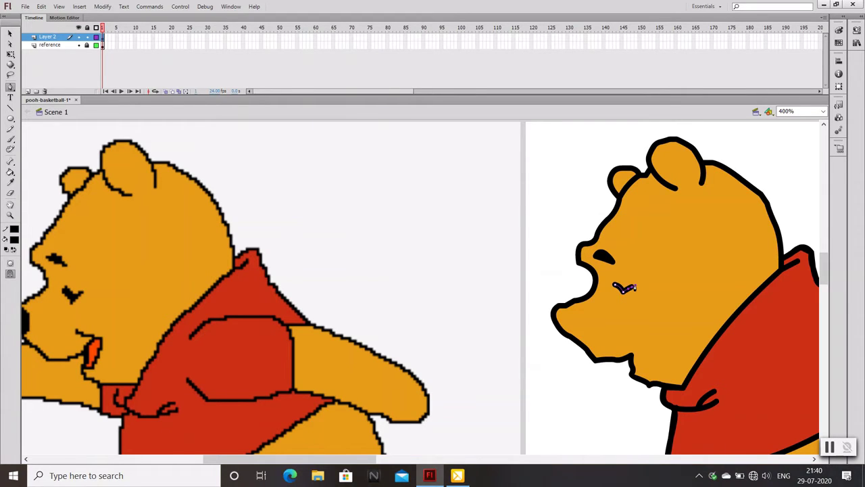
left_click(615, 303)
left_click(607, 278)
left_click(7, 29)
left_click(10, 172)
left_click(608, 289)
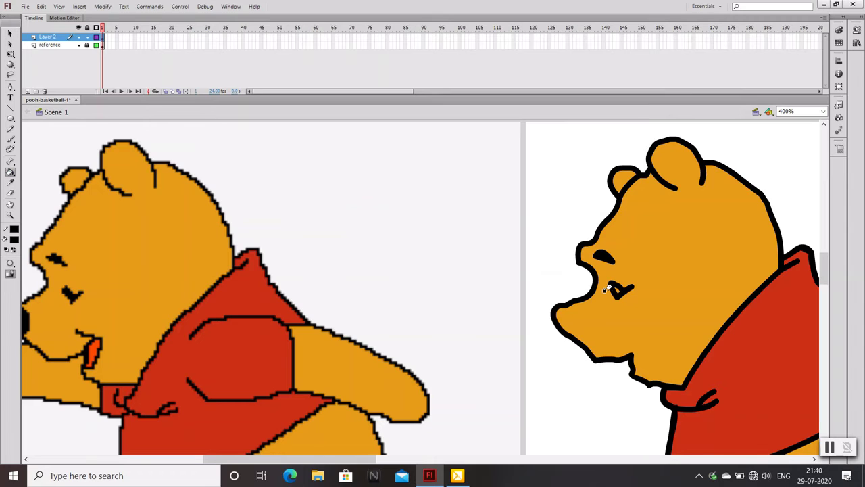
key("v")
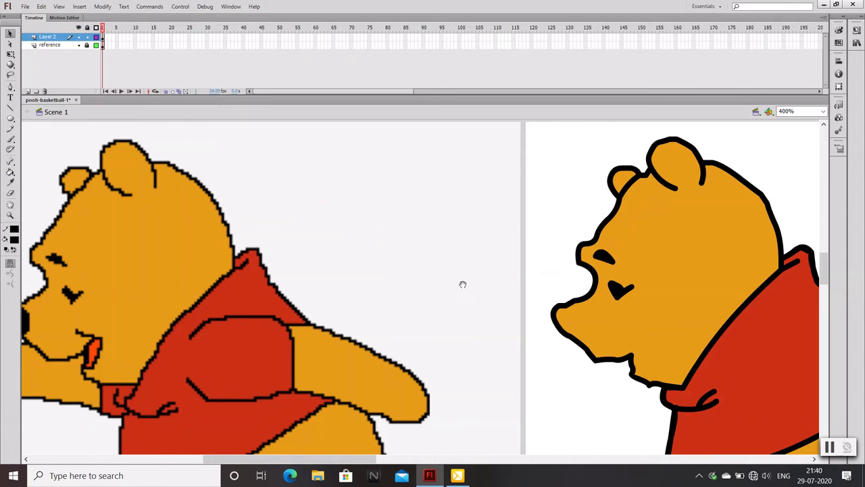
left_click_drag(463, 284, 489, 263)
key("p")
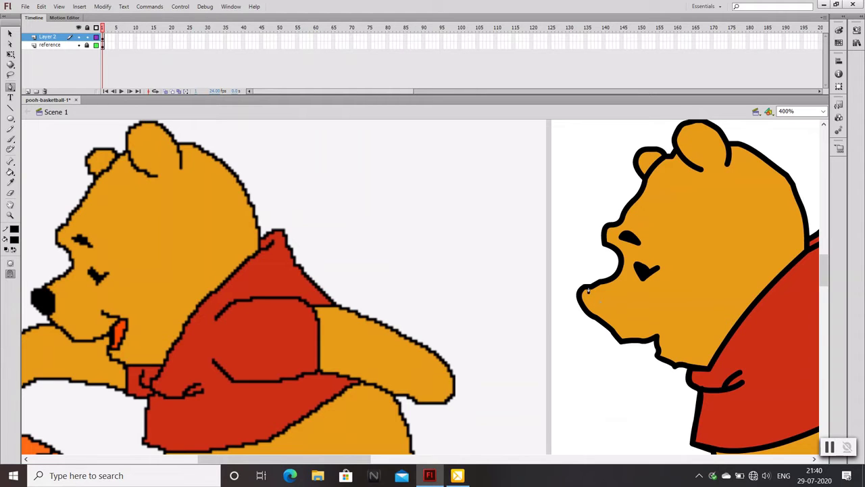
Pen-trace the nose outline around the snout tip and fill it black
left_click(587, 290)
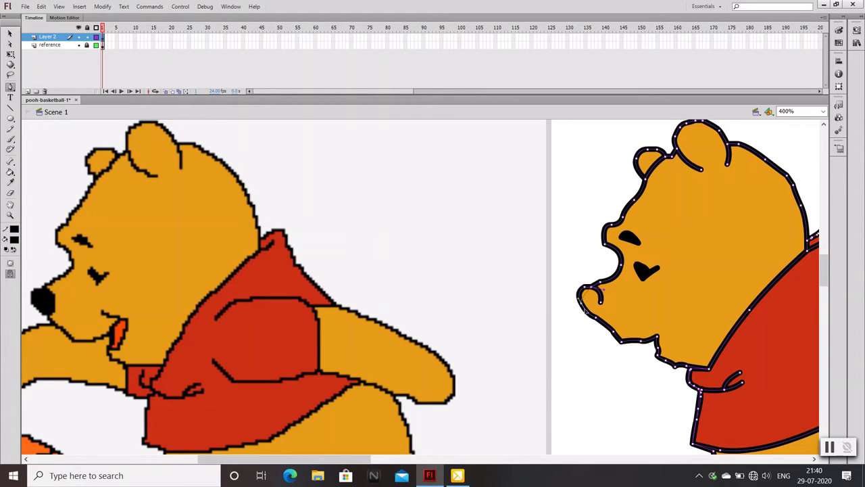
left_click_drag(597, 324, 606, 319)
left_click(595, 317)
left_click_drag(589, 296, 599, 291)
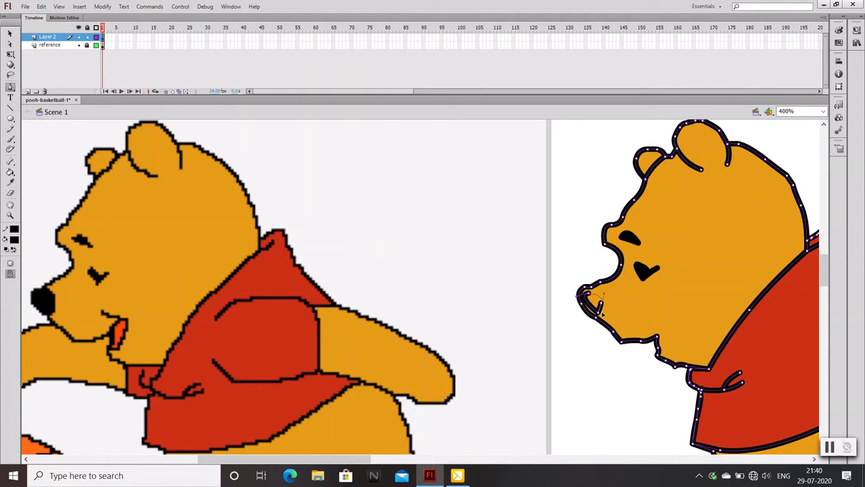
left_click(600, 306)
left_click(10, 172)
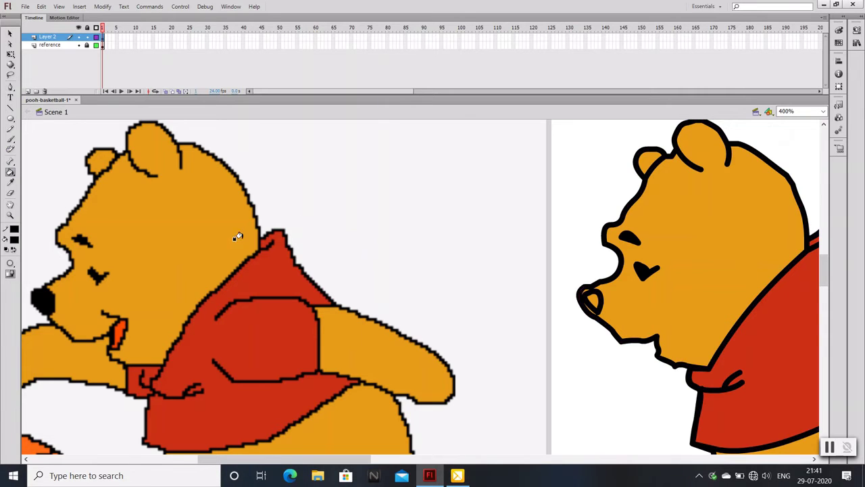
left_click(11, 34)
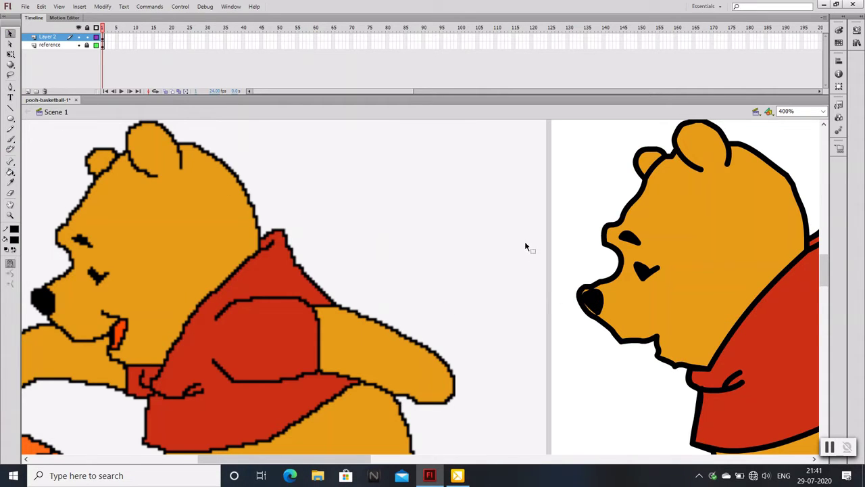
Zoom to 800% and paint over orange slivers along the nose edges
key("ctrl+equal")
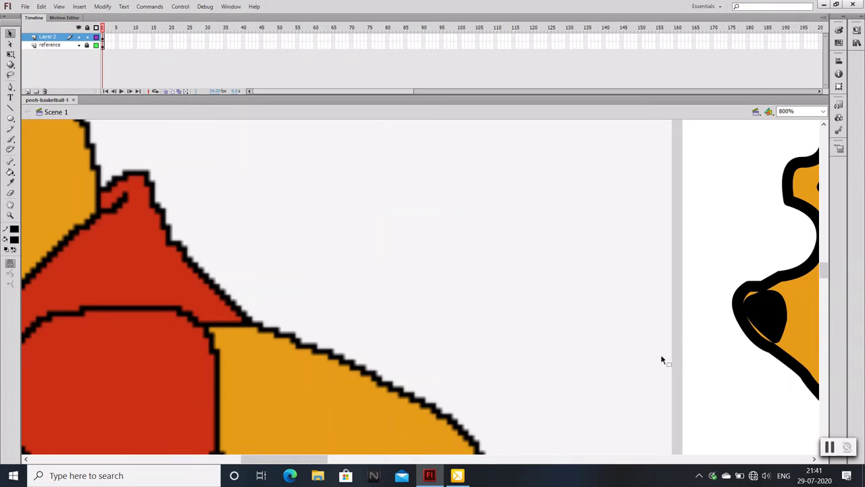
left_click_drag(662, 359, 508, 334)
mouse_move(632, 327)
left_mouse_down()
mouse_move(614, 284)
mouse_move(614, 313)
left_mouse_up()
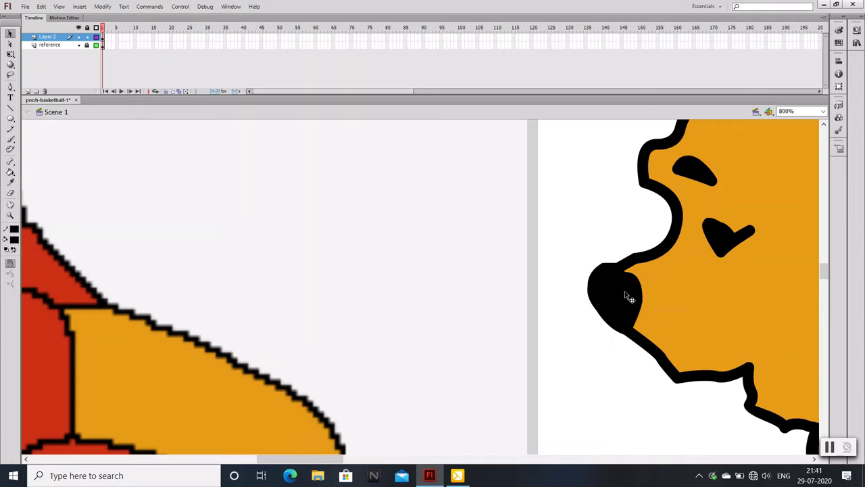
left_click_drag(624, 291, 629, 274)
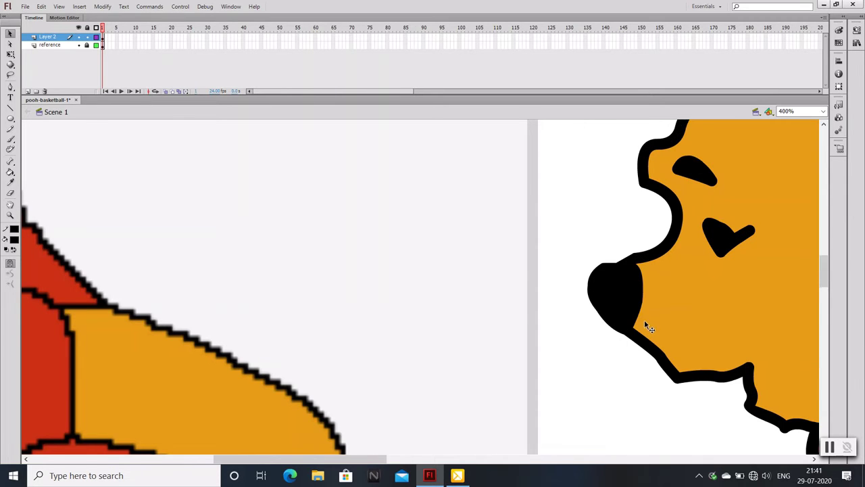
key("ctrl+minus")
mouse_move(575, 341)
left_mouse_down()
mouse_move(634, 358)
mouse_move(603, 343)
left_mouse_up()
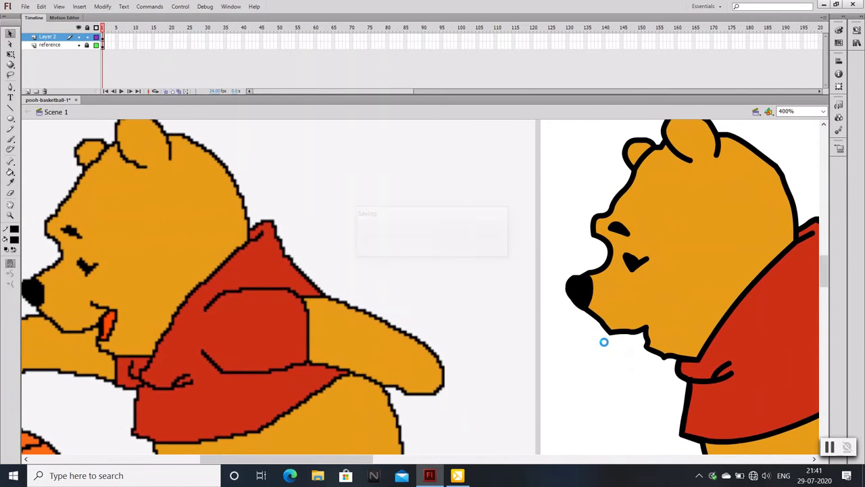
Draw a curved Pen stroke for the lower lip on Pooh's chin
key("p")
left_click(652, 315)
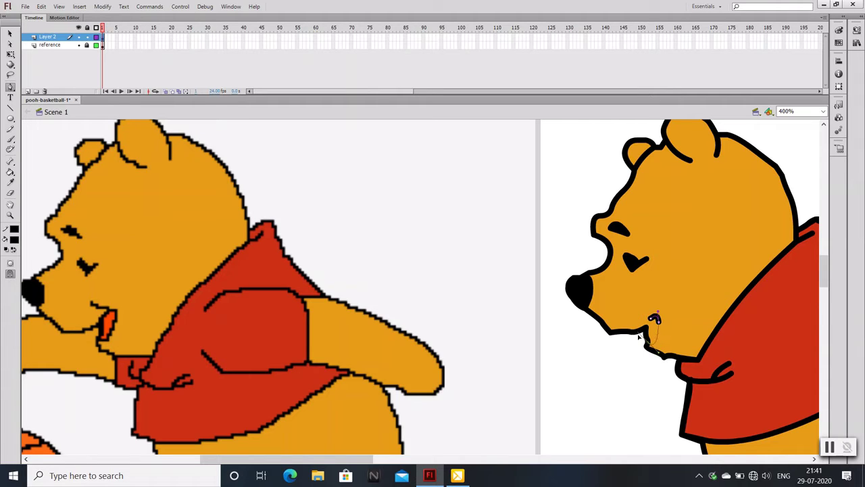
left_click(649, 346)
left_click(654, 344)
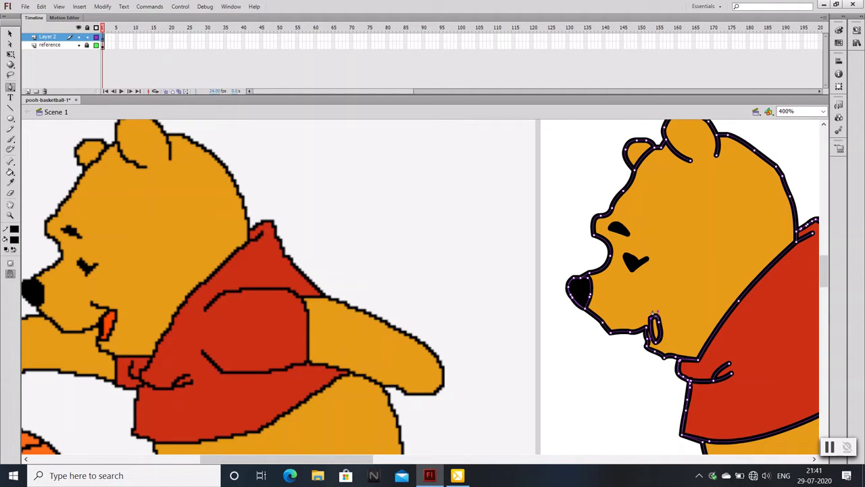
key("v")
Double-click the outlines repeatedly to check the lip stroke joins the head outline
double_click(653, 342)
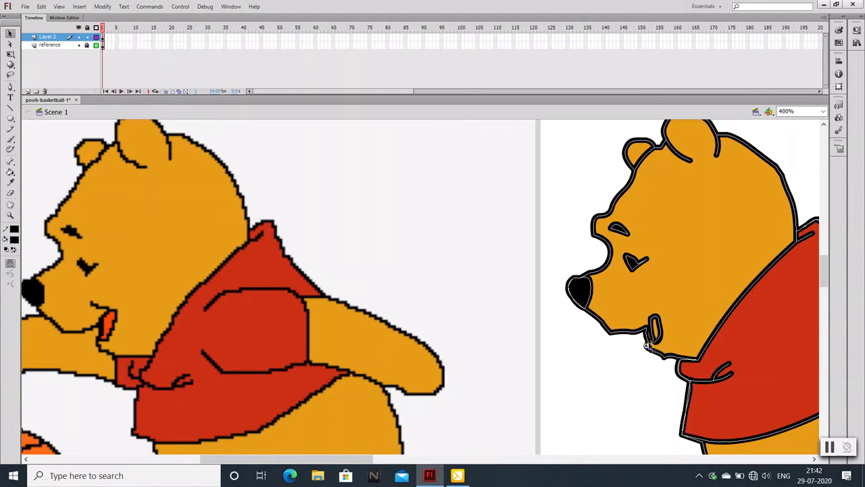
left_click(649, 340)
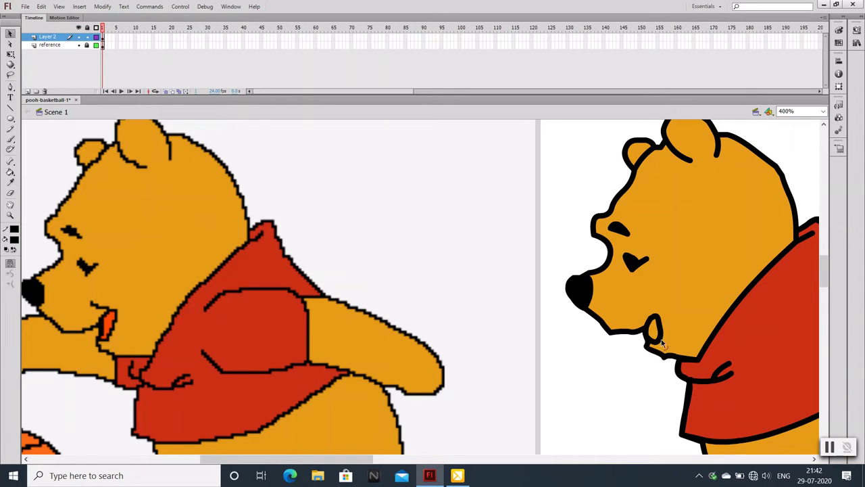
double_click(656, 342)
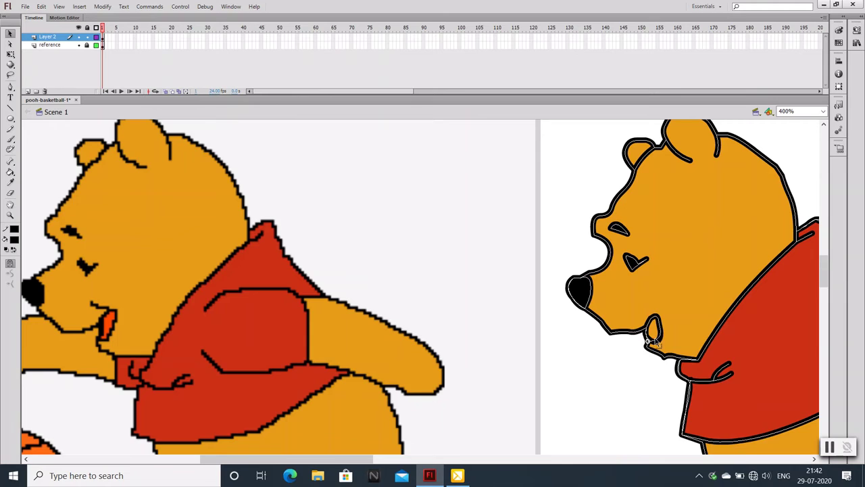
left_click(656, 340)
double_click(654, 338)
left_click(656, 339)
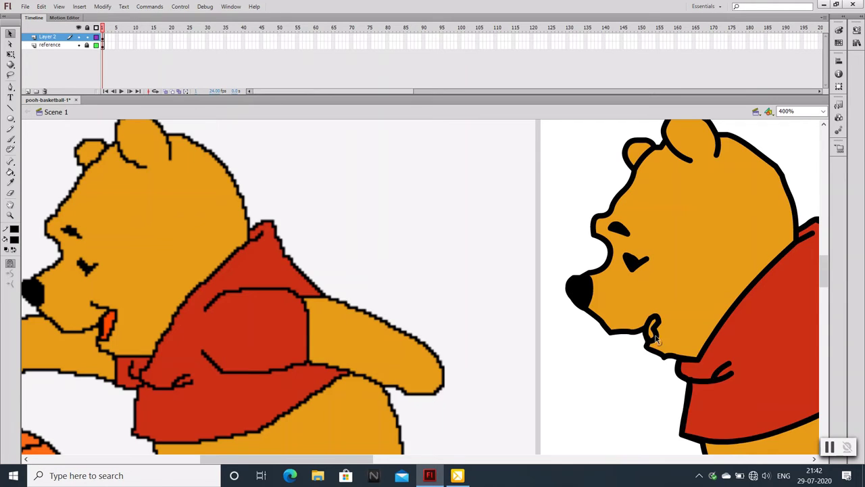
double_click(655, 338)
left_click(655, 331)
double_click(654, 331)
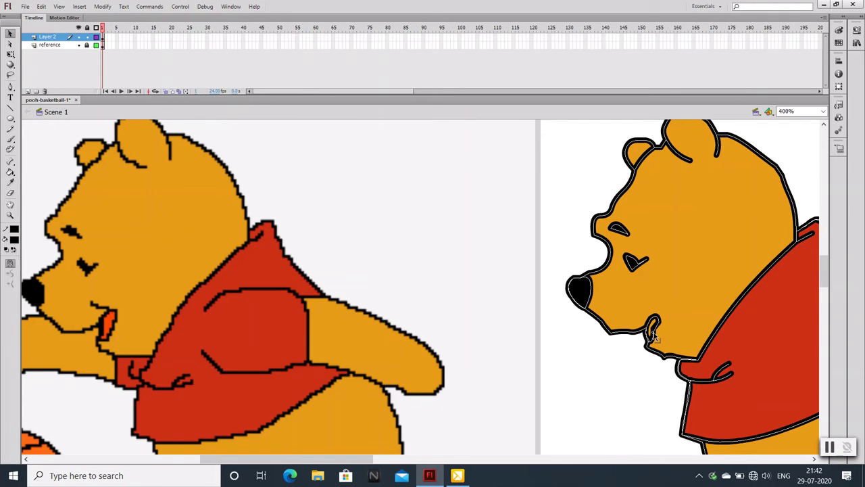
left_click(657, 353)
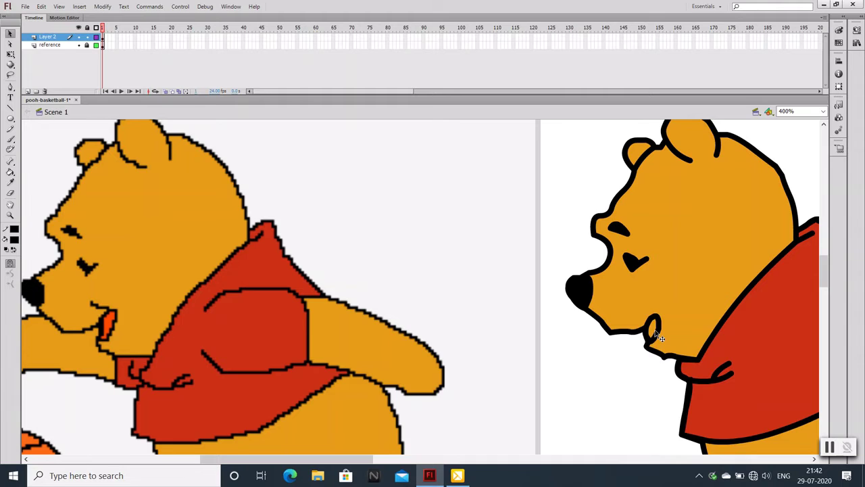
double_click(656, 318)
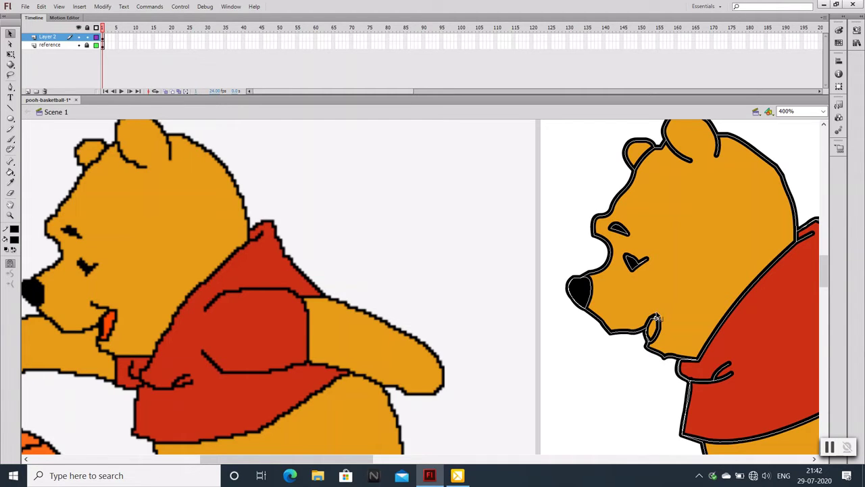
left_click(657, 331)
Inspect the nose and chin joins close-up, then recheck the outline at 400%
key("ctrl+equal")
key("ctrl+equal")
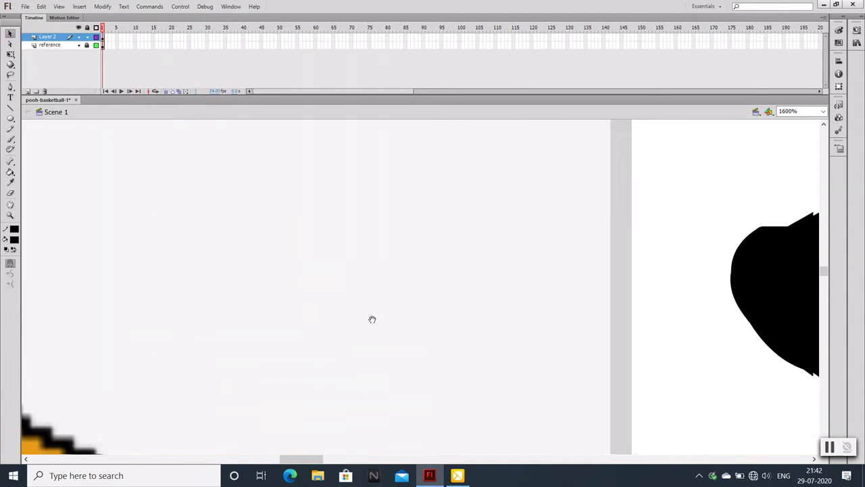
left_click_drag(372, 320, 20, 279)
left_click_drag(751, 401, 657, 363)
double_click(654, 363)
double_click(623, 412)
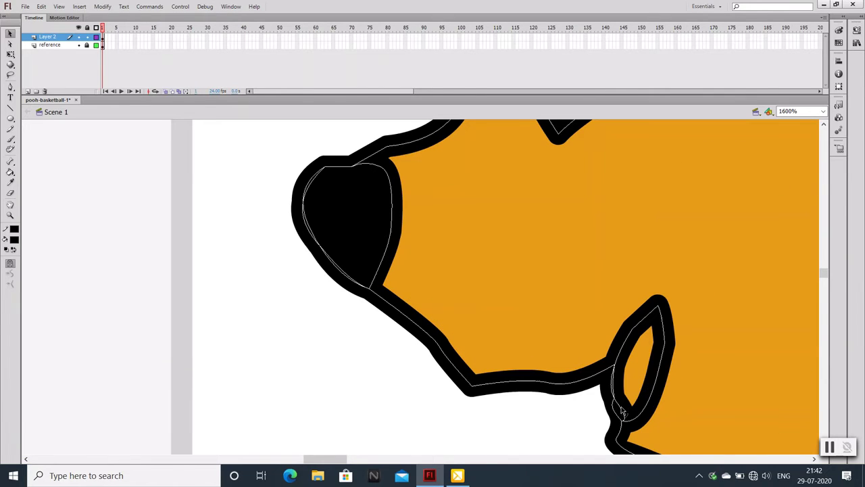
double_click(620, 400)
left_click(598, 400)
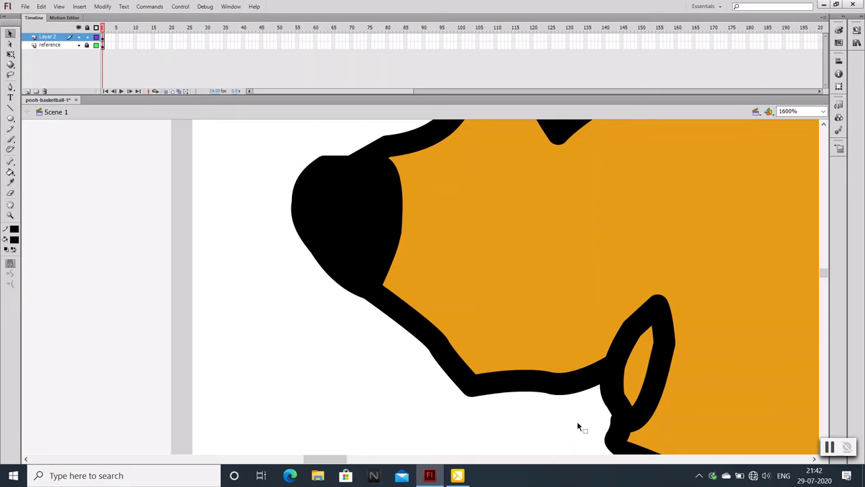
key("ctrl+minus")
key("ctrl+minus")
left_click_drag(469, 384, 631, 381)
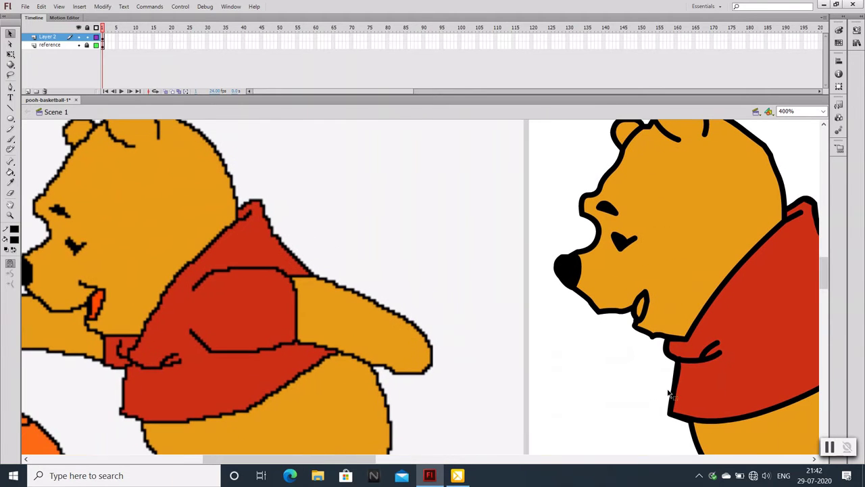
double_click(645, 302)
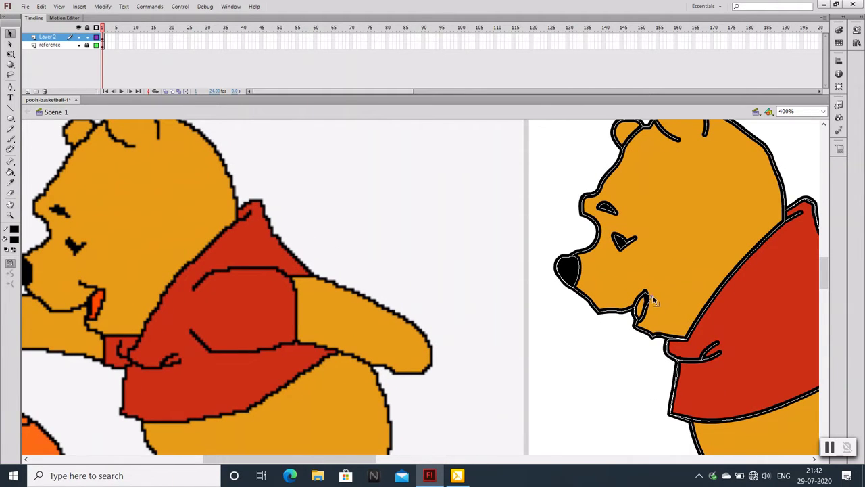
double_click(649, 295)
double_click(651, 310)
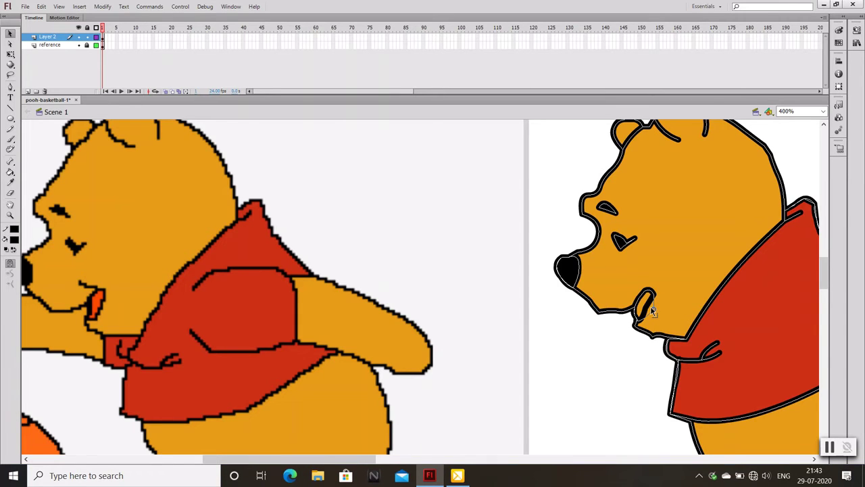
double_click(652, 307)
Sample the reference mouth colour and fill the tongue area orange-red
key("Escape")
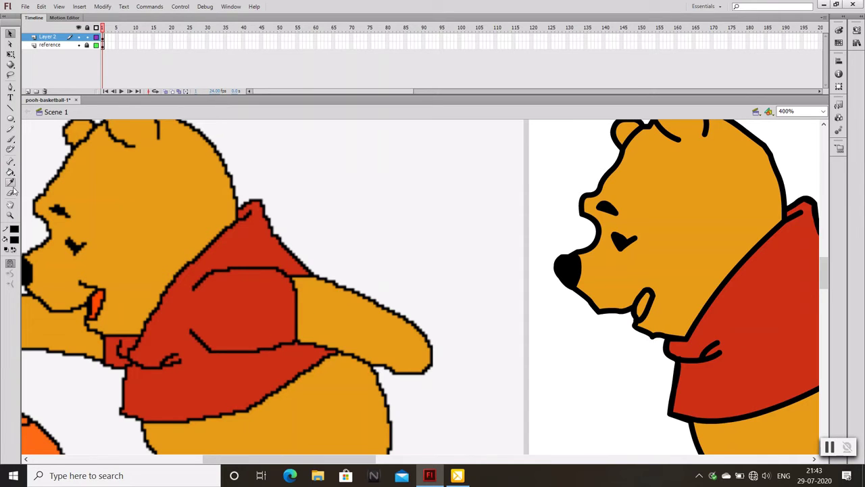
left_click(10, 182)
left_click(98, 299)
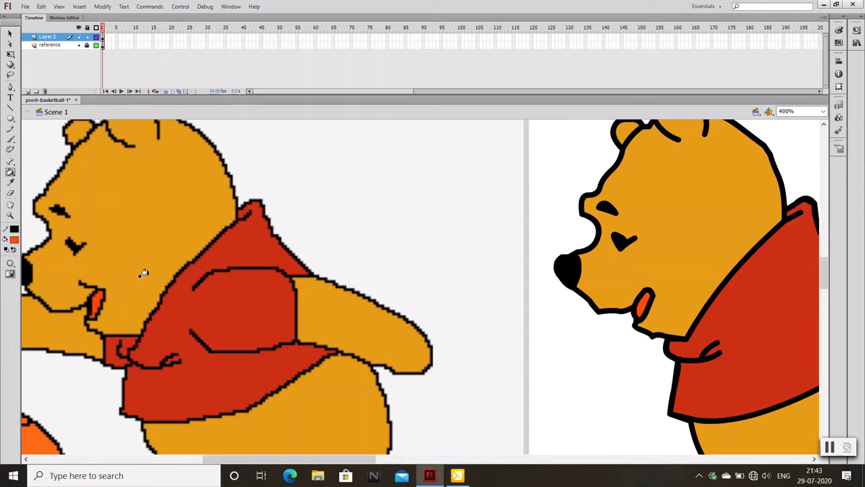
left_click(10, 33)
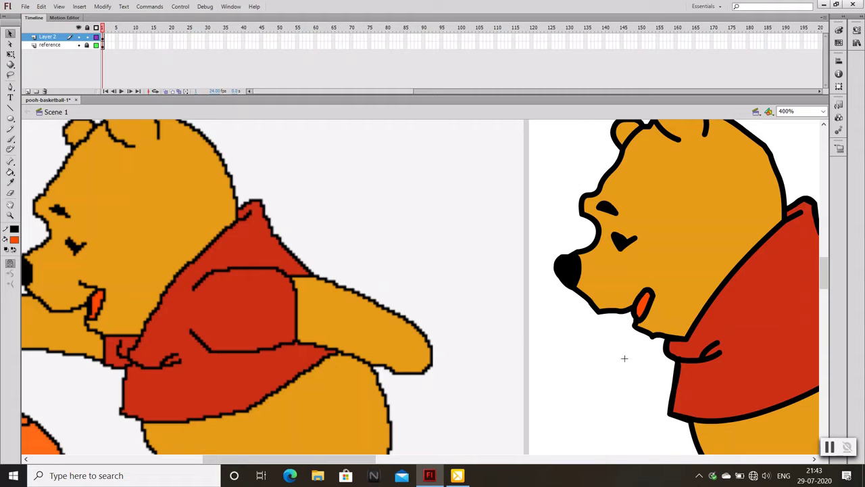
Draw a short black mouth line above the tongue
key("n")
left_click_drag(632, 283, 643, 291)
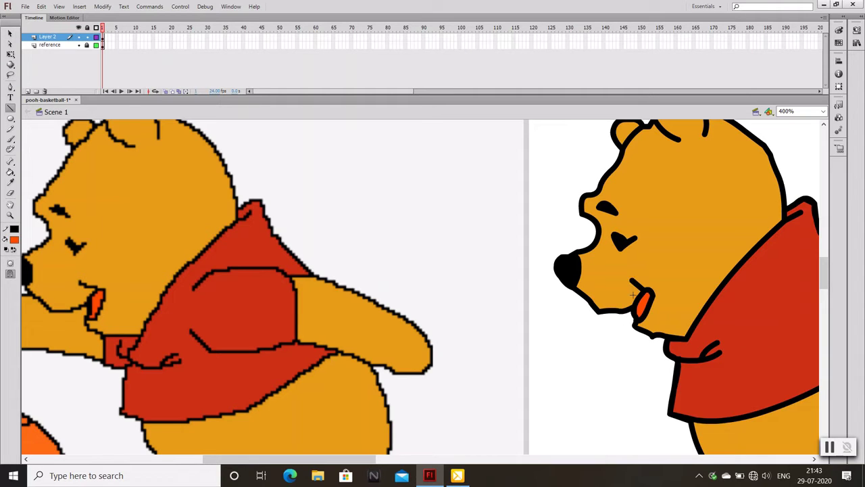
key("v")
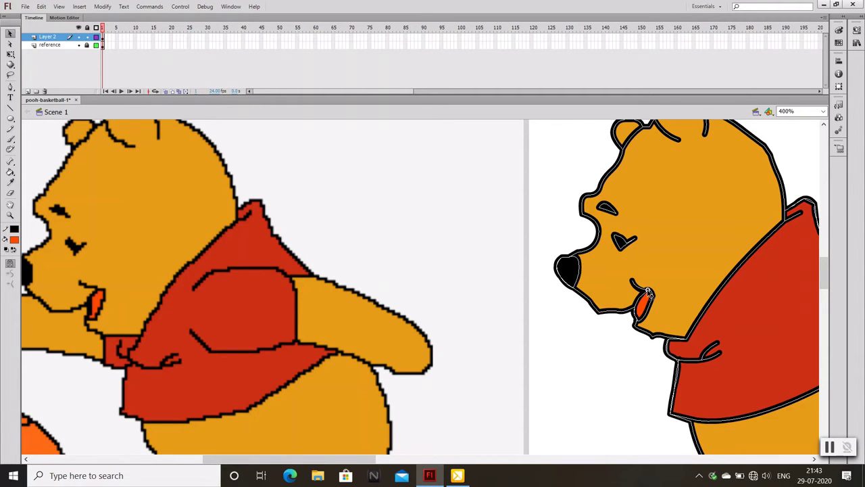
left_click(598, 361)
Draw a line where Pooh's legs cross and bend it into a curve
key("ctrl+minus")
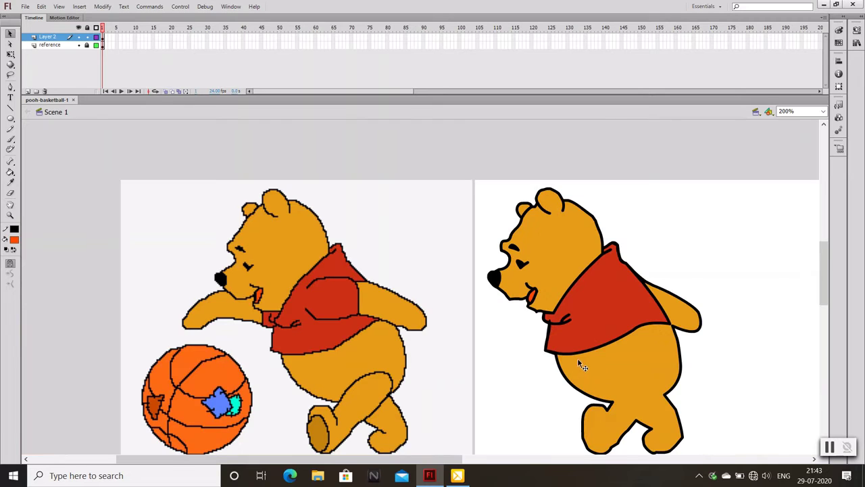
key("n")
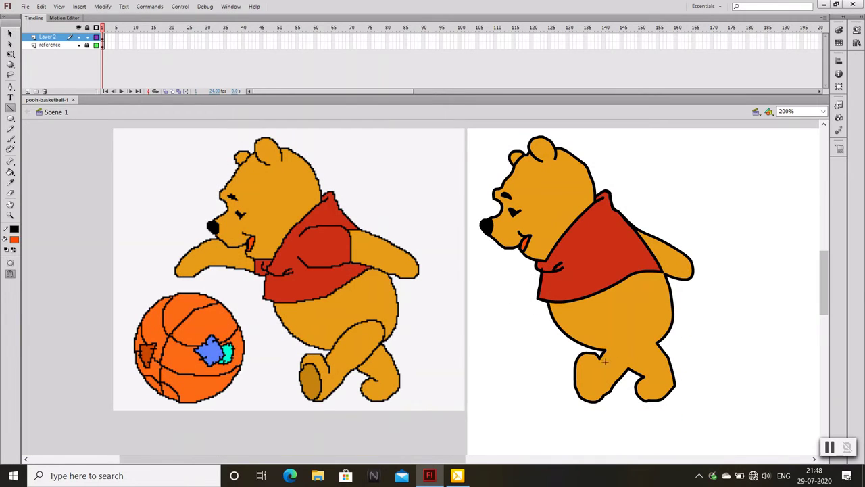
left_click_drag(628, 324, 646, 323)
key("v")
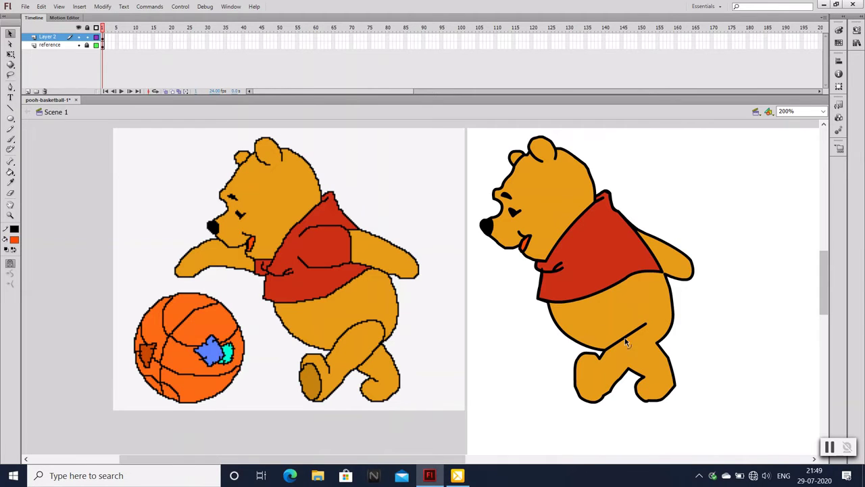
double_click(621, 337)
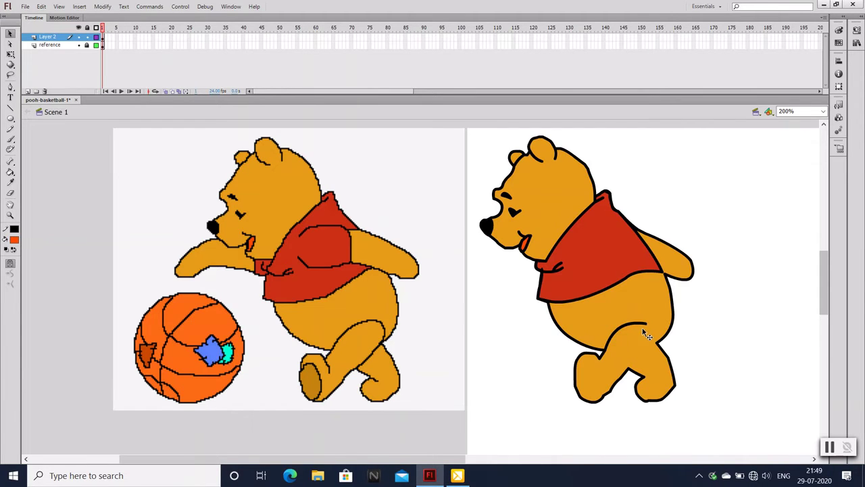
left_click_drag(622, 333, 626, 332)
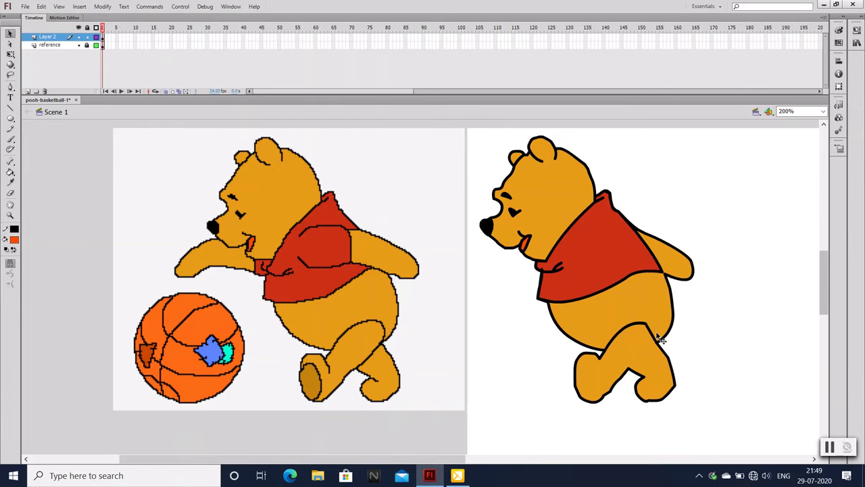
double_click(656, 331)
left_click(656, 332)
Draw a second separating line across the back leg
key("n")
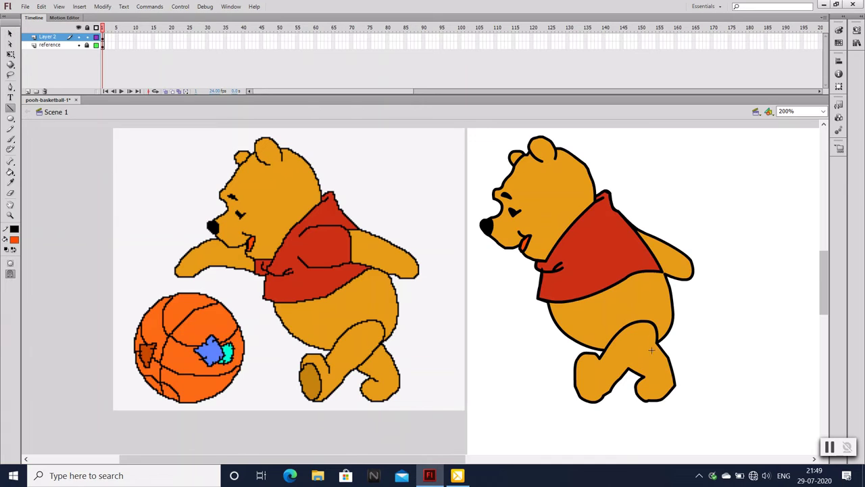
left_click_drag(628, 369, 651, 383)
key("v")
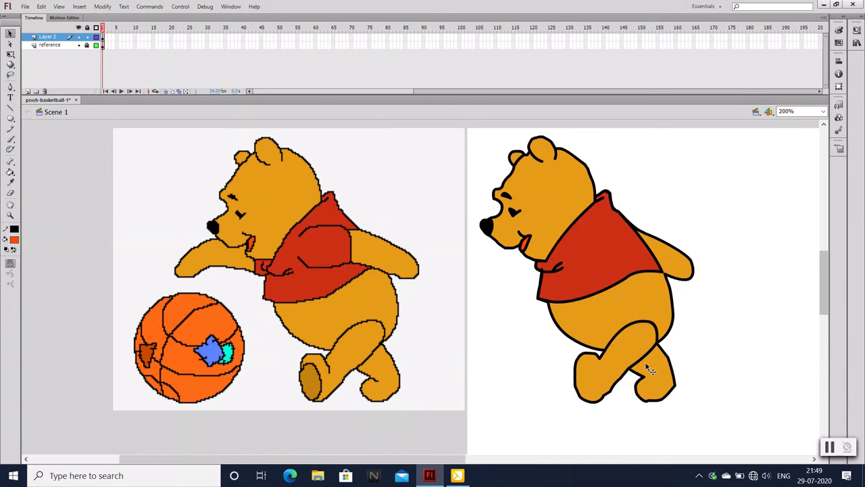
key("n")
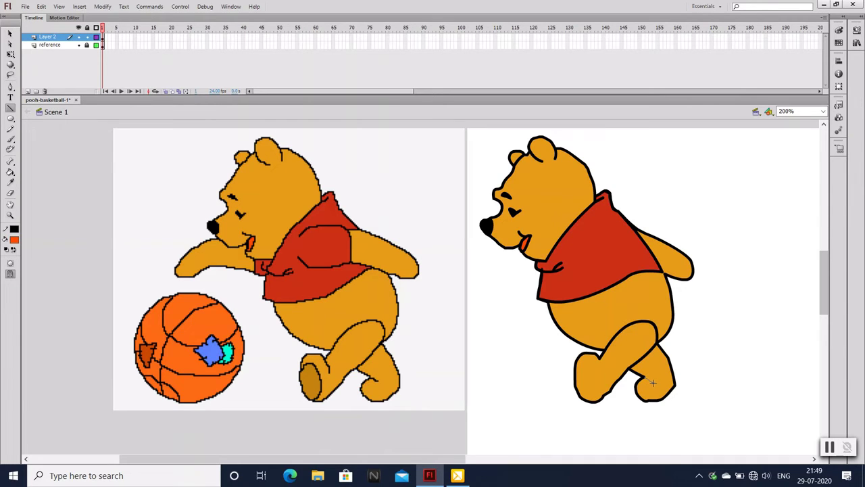
Add a short line by the leg outline to divide the foot from the leg
key("v")
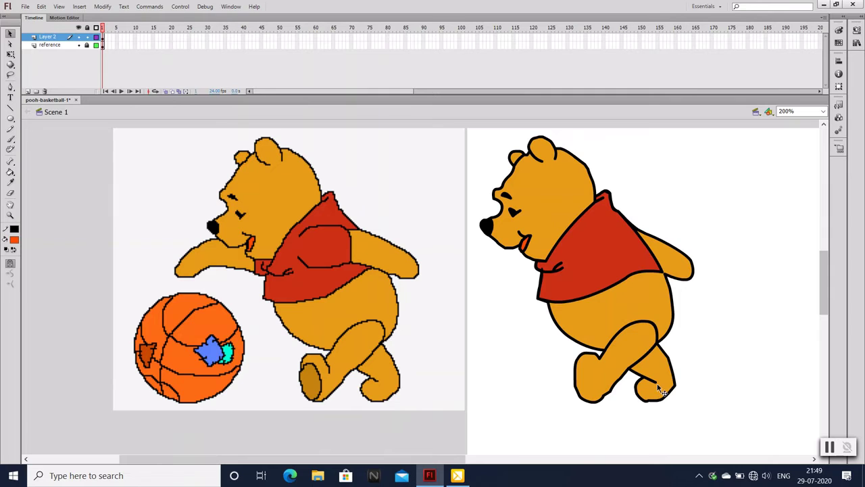
key("ctrl+equal")
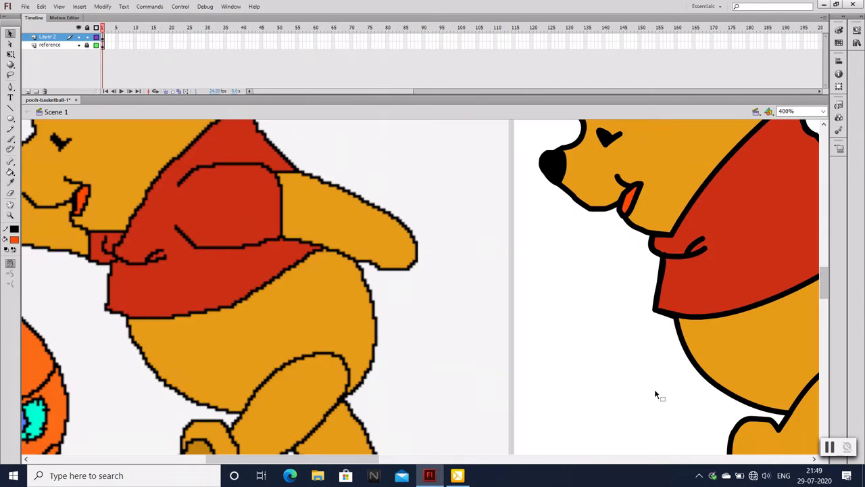
left_click_drag(656, 396, 363, 276)
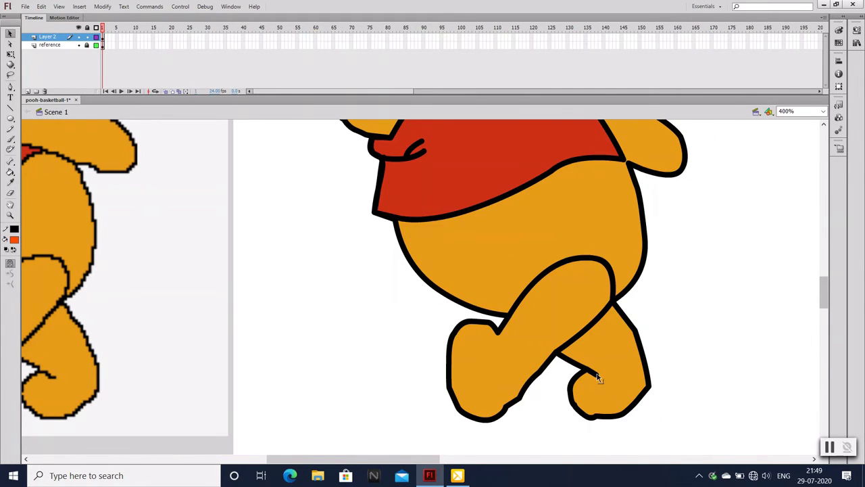
key("ctrl+minus")
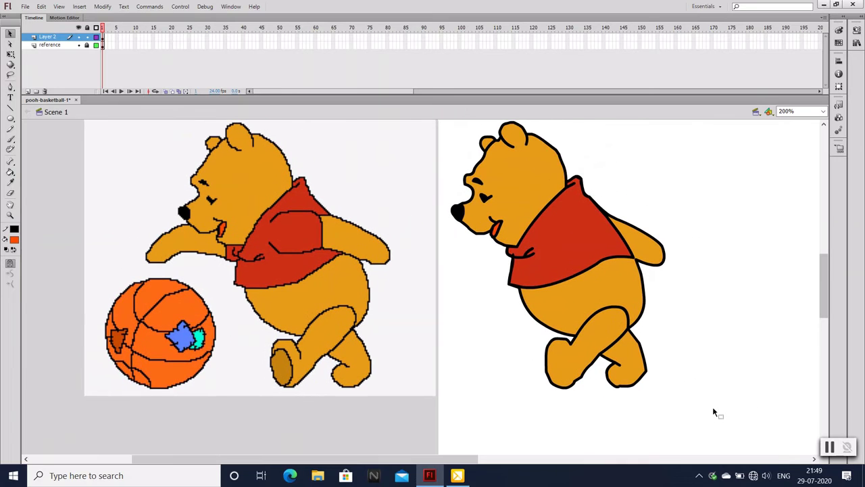
key("n")
left_click_drag(570, 355, 577, 361)
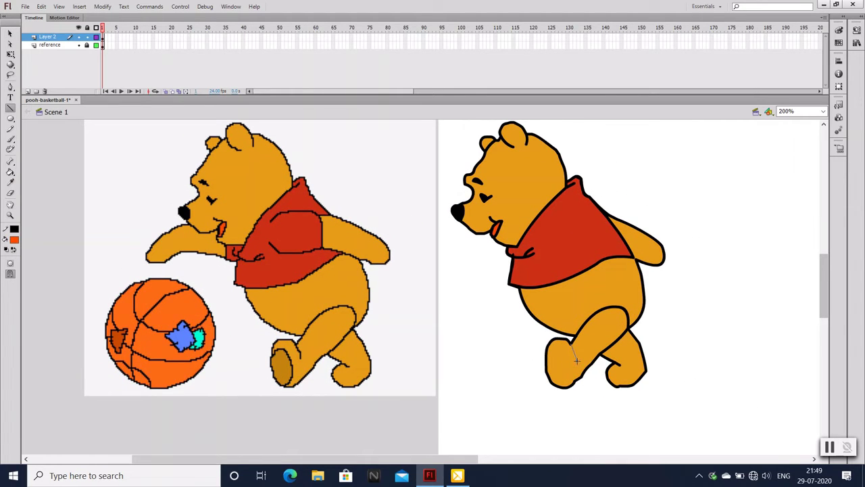
key("v")
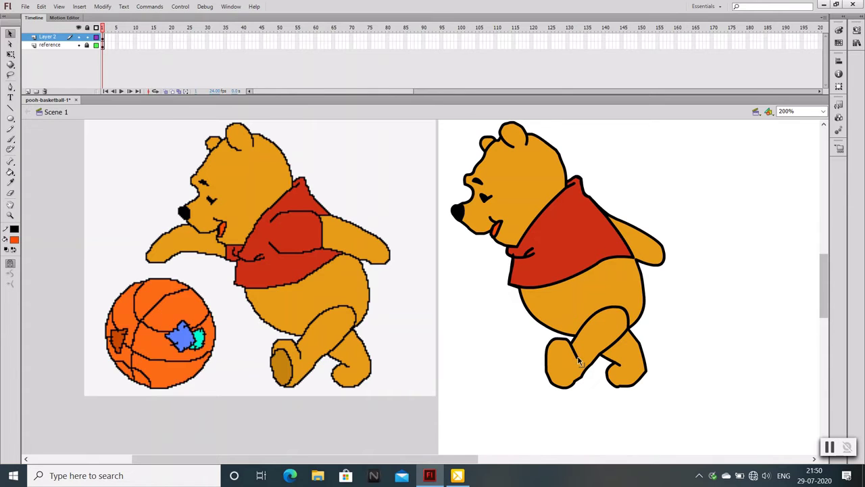
Save the drawing as pooh-basketball-1
scroll(596, 387, "up", 1)
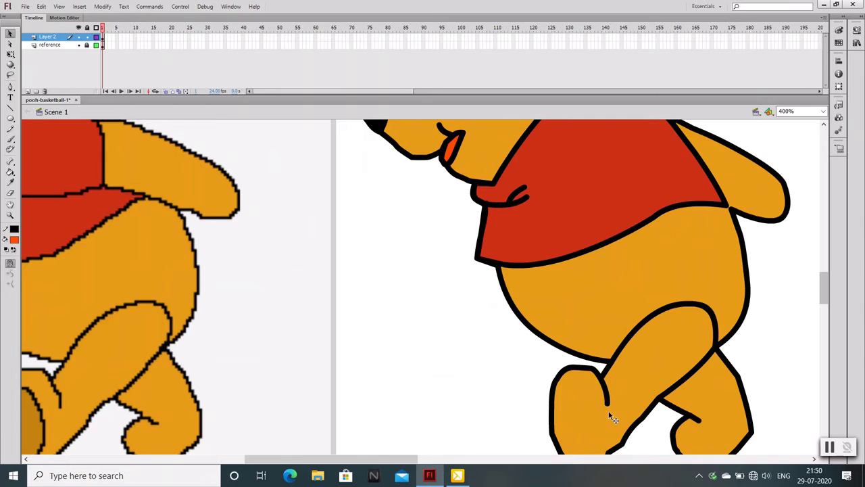
key("ctrl+s")
scroll(619, 424, "down", 1)
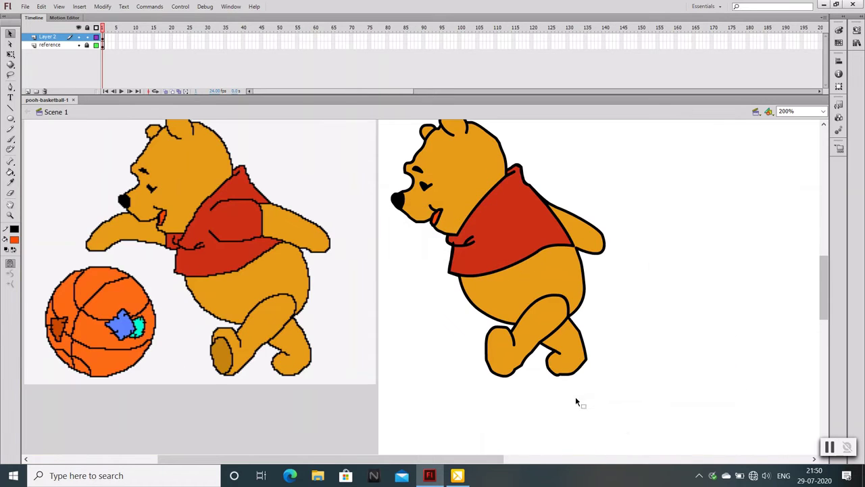
key("p")
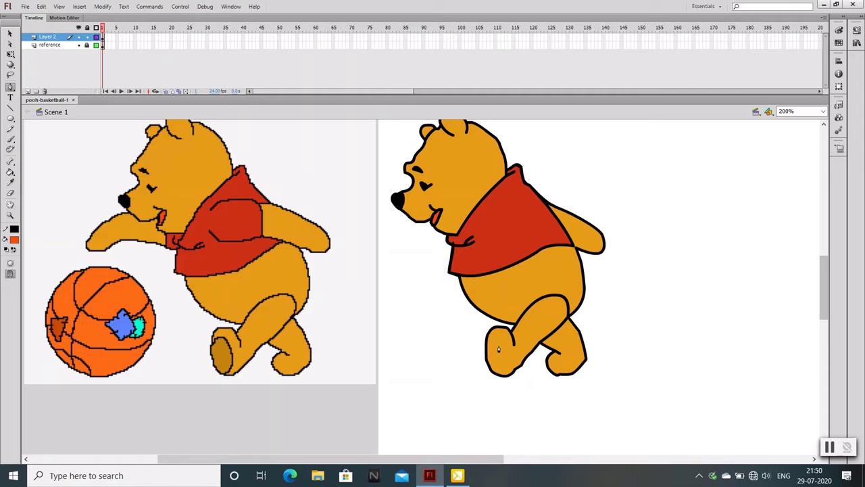
Pen-trace a closed oval sole on the foot and fill it with darker orange
left_click_drag(504, 352, 505, 352)
key("ctrl+equal")
left_click_drag(417, 341, 394, 340)
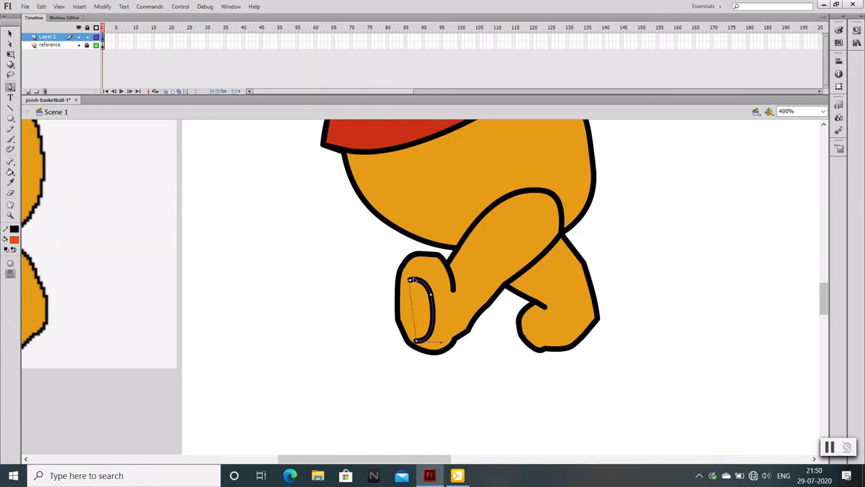
left_click_drag(409, 279, 394, 318)
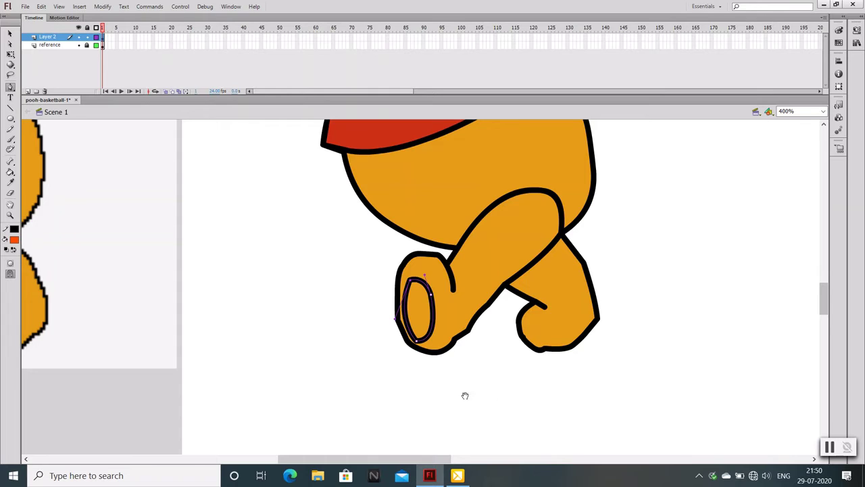
left_click_drag(465, 395, 642, 404)
left_click(10, 171)
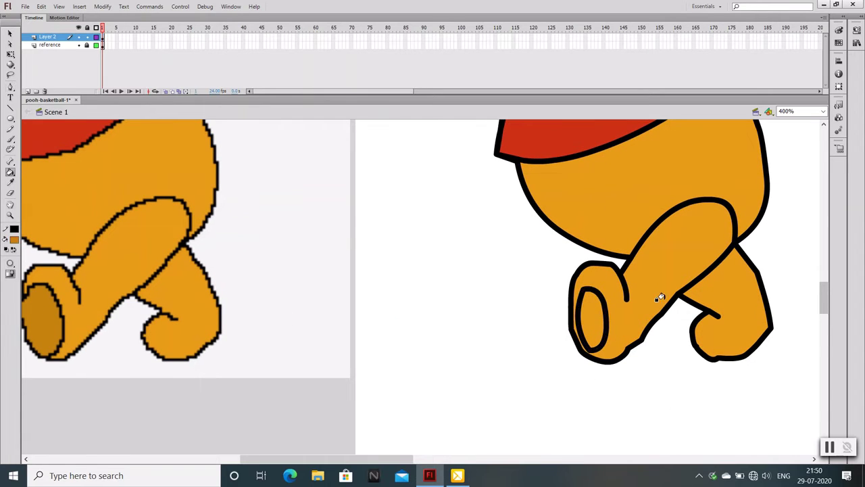
left_click(585, 306)
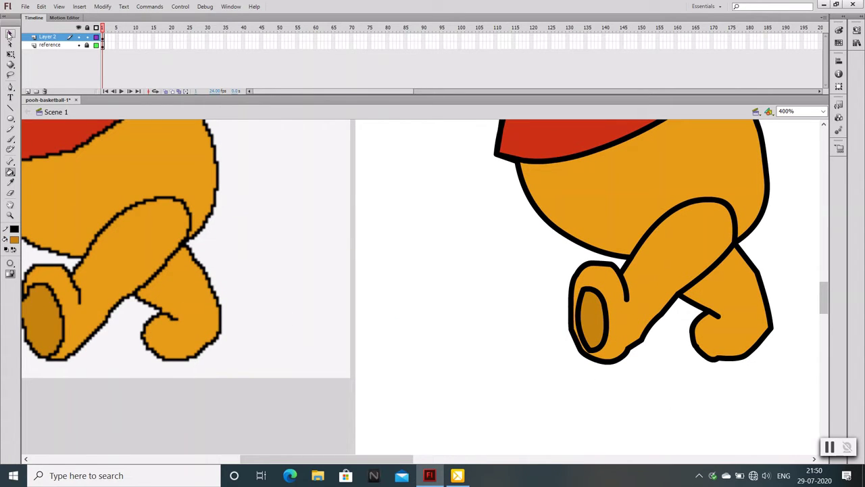
left_click(10, 33)
Repeatedly select and deselect the black outline strokes around the foot to check them
double_click(589, 354)
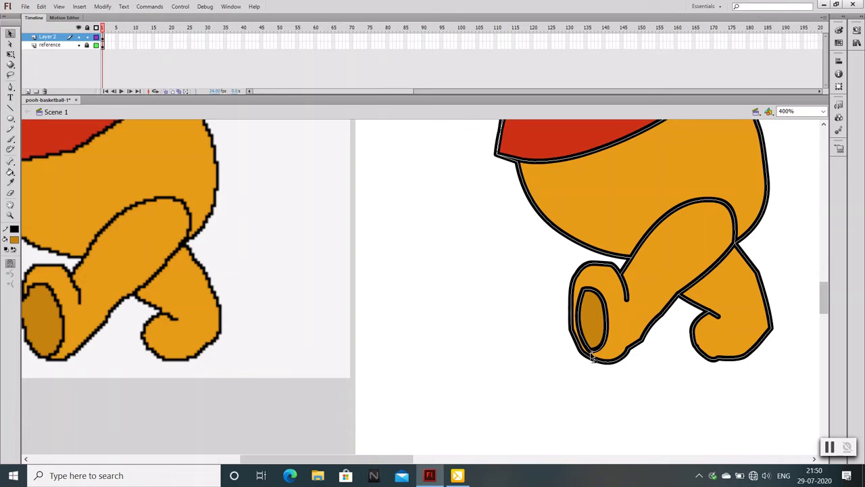
left_click(586, 363)
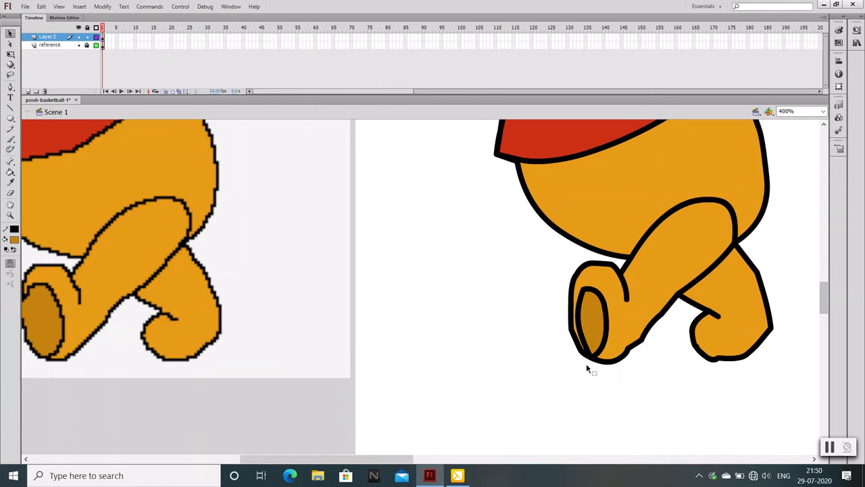
double_click(575, 301)
left_click(578, 315)
double_click(582, 325)
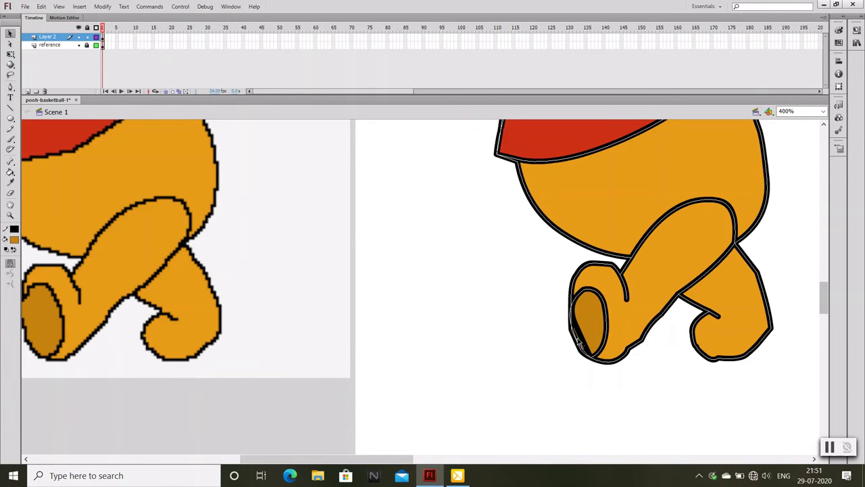
left_click(579, 345)
double_click(608, 304)
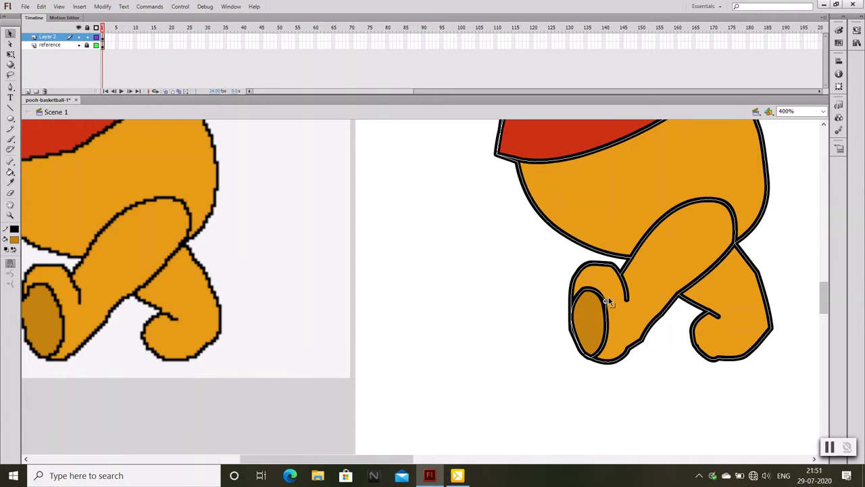
left_click(611, 302)
double_click(601, 298)
left_click(597, 288)
double_click(592, 292)
left_click(590, 292)
double_click(587, 290)
left_click(588, 288)
double_click(589, 287)
left_click(589, 287)
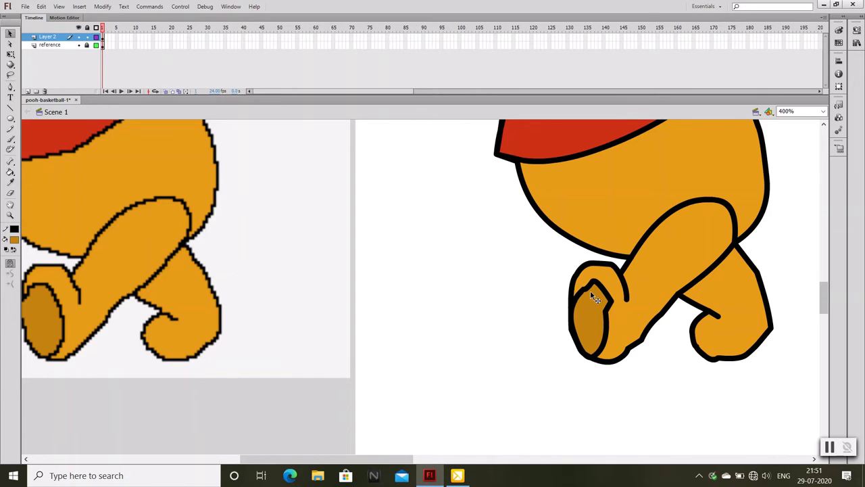
double_click(591, 277)
left_click(590, 294)
double_click(589, 294)
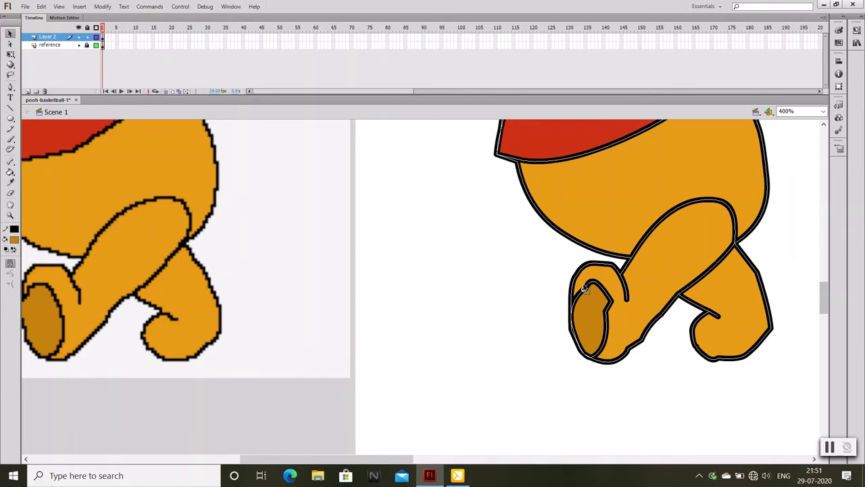
left_click(614, 313)
double_click(613, 314)
left_click(613, 328)
double_click(616, 331)
left_click(609, 329)
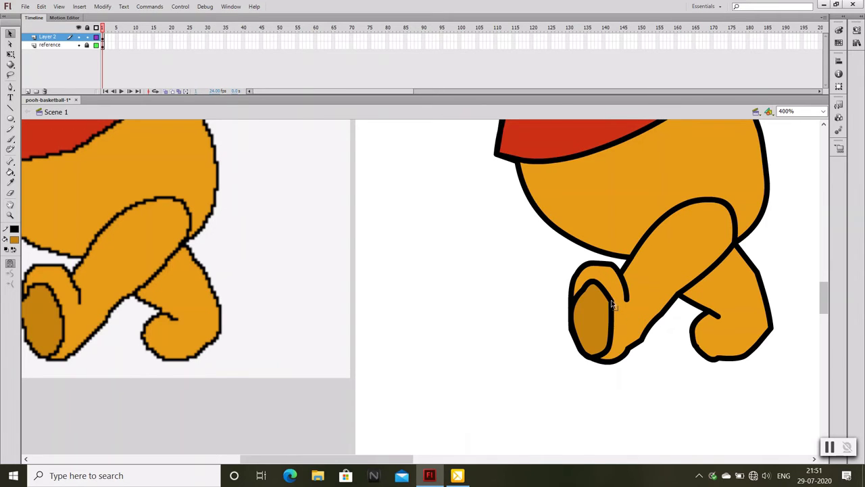
left_click(615, 317)
Zoom in on the foot and bulge the sole's right edge outward into a smoother oval
key("ctrl+equal")
double_click(570, 338)
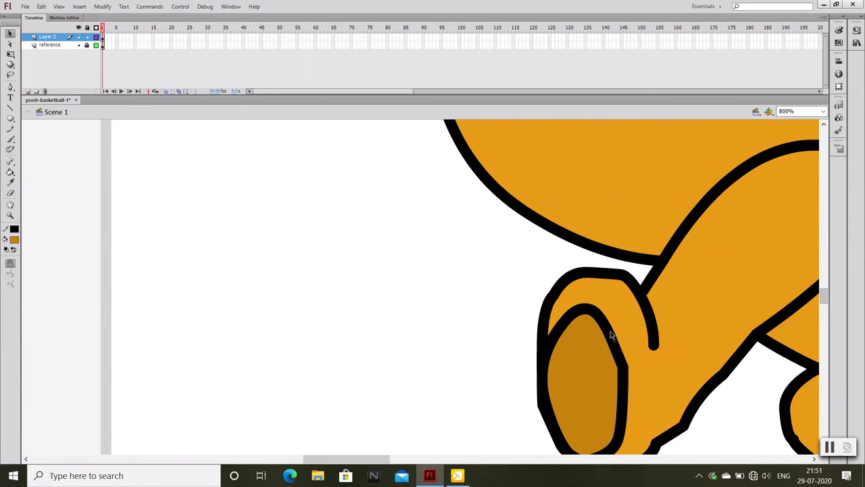
scroll(617, 343, "down", 3)
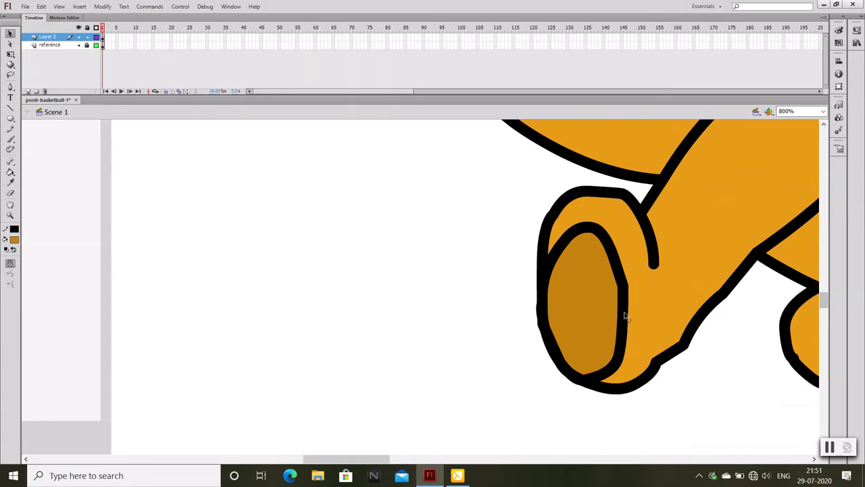
left_click_drag(619, 290, 628, 299)
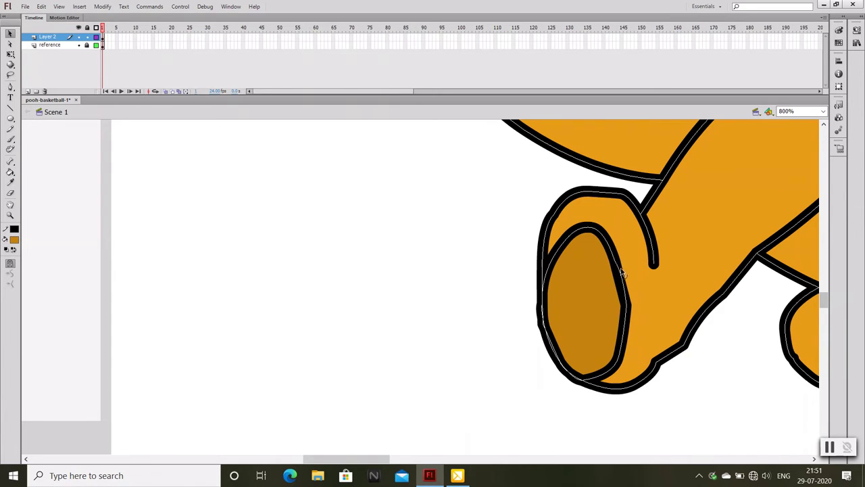
Zoom out to the whole drawing and save it
key("ctrl+minus")
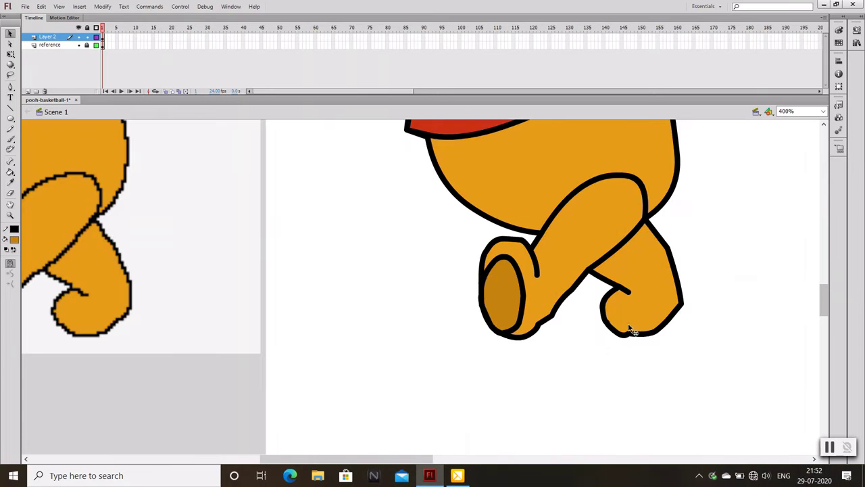
key("ctrl+minus")
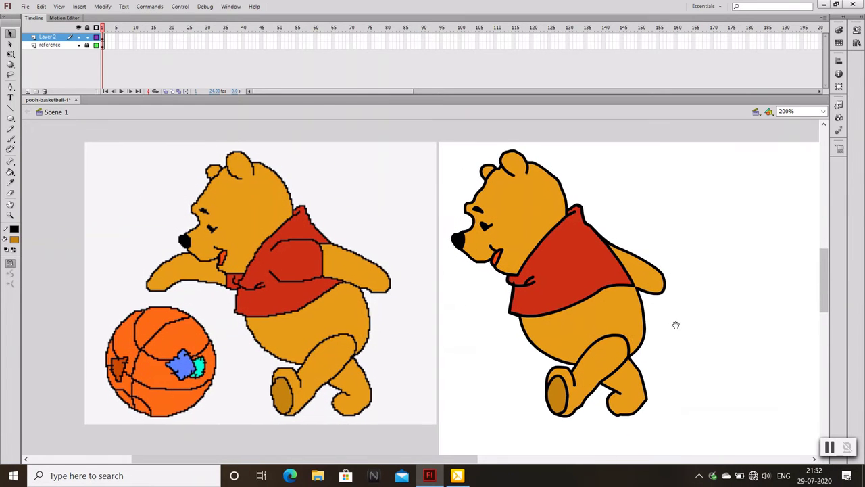
key("ctrl+s")
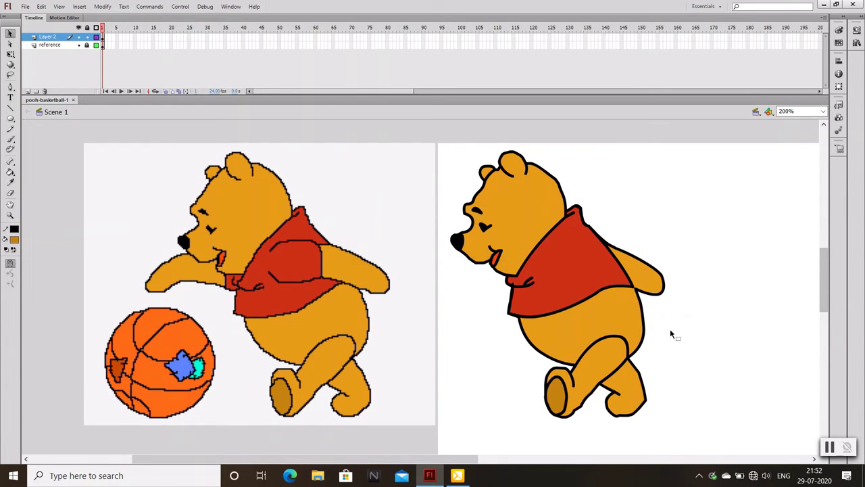
Select the whole Pooh drawing and group it with Ctrl+G
left_click(103, 37)
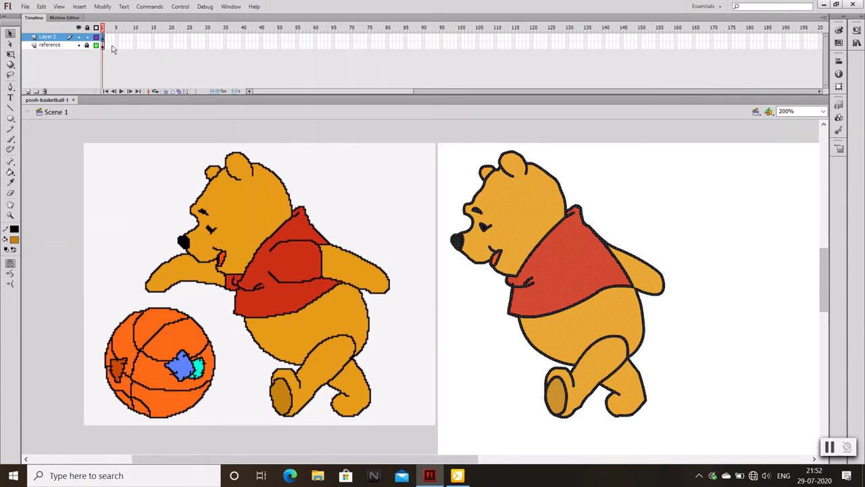
key("ctrl+g")
left_click(695, 335)
key("p")
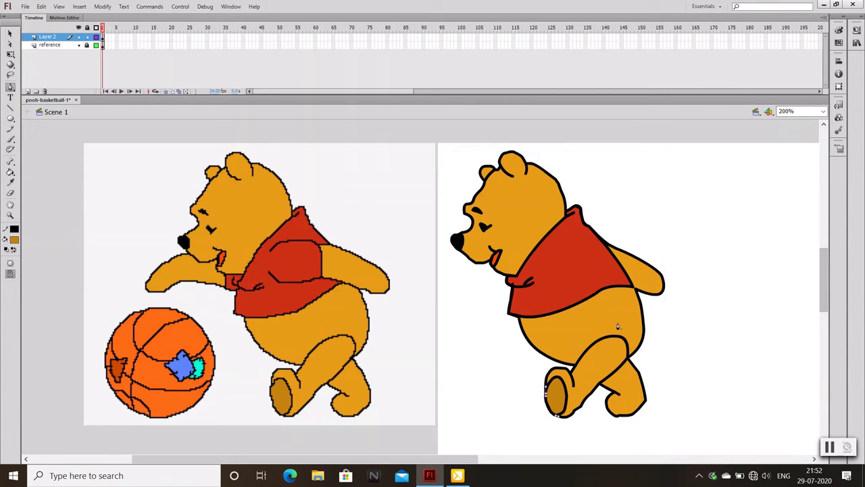
left_click(103, 39)
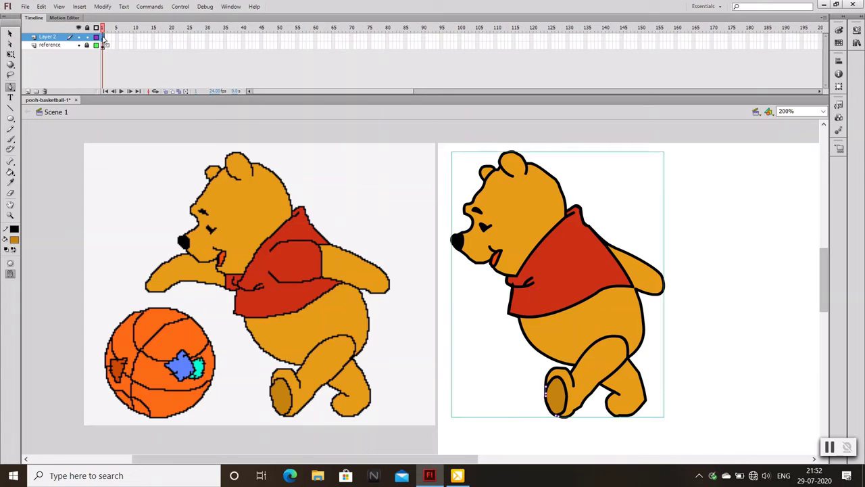
left_click(464, 336)
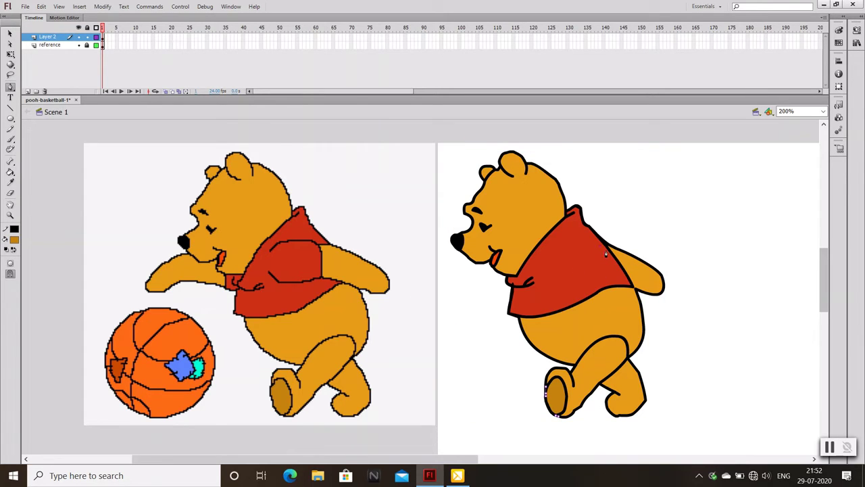
Start a pen path tracing the shirt edge along the top of the back arm
left_click(600, 245)
left_click_drag(660, 265, 669, 299)
left_click(634, 292)
left_click_drag(609, 280, 605, 279)
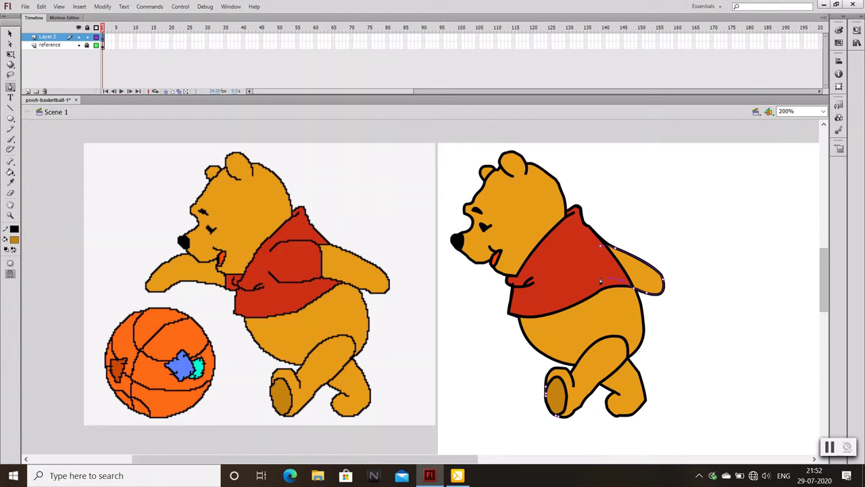
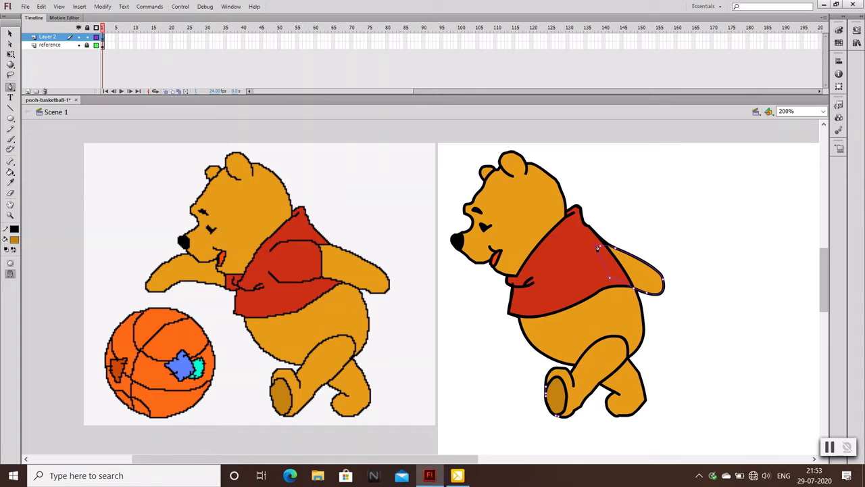
Finish curving the back arm's outline and reselect the whole Pooh drawing
left_click_drag(597, 249, 606, 252)
left_click(11, 172)
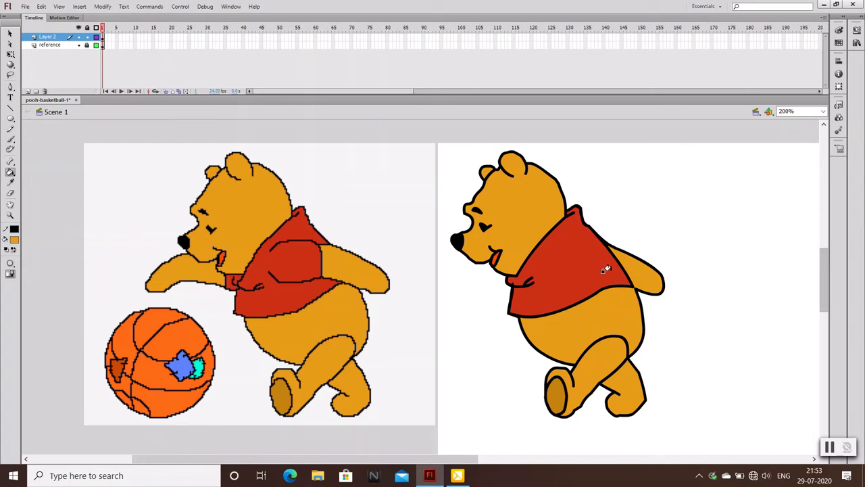
key("v")
left_click(630, 289)
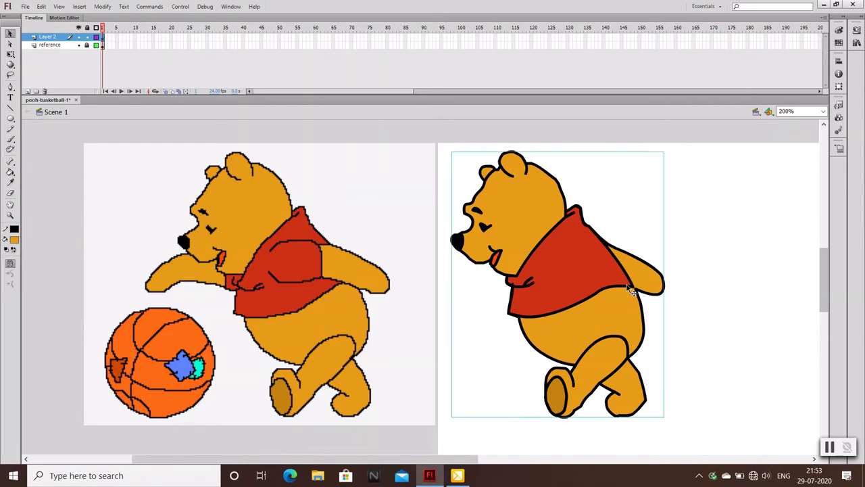
left_click(755, 292)
key("ctrl+a")
Retrace the back arm outline around its tip with the Pen tool and enter the Pooh group
key("p")
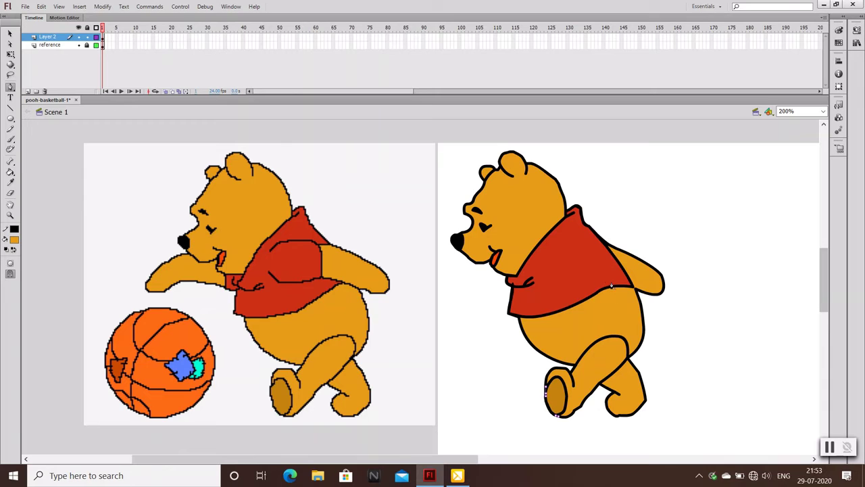
left_click(635, 293)
mouse_move(664, 290)
left_mouse_down()
mouse_move(661, 302)
mouse_move(649, 265)
left_mouse_up()
left_click(602, 245)
left_click(586, 241)
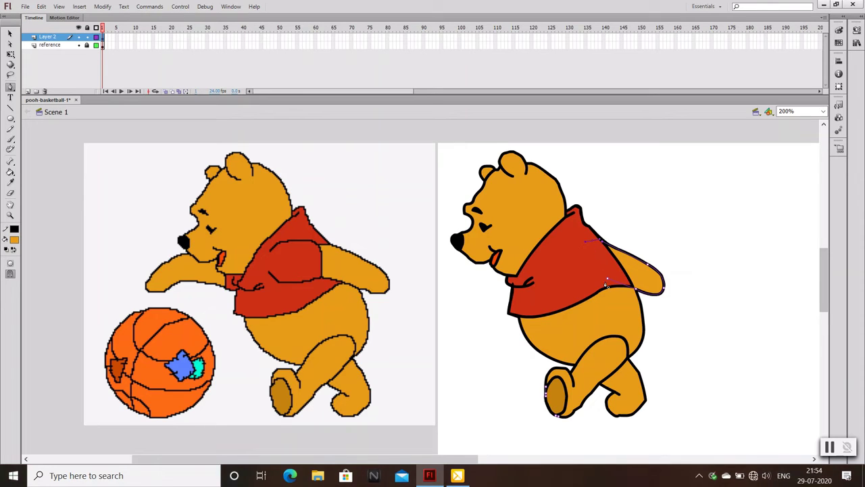
left_click_drag(607, 284, 610, 303)
key("ctrl+z")
left_click(602, 243)
left_click(9, 34)
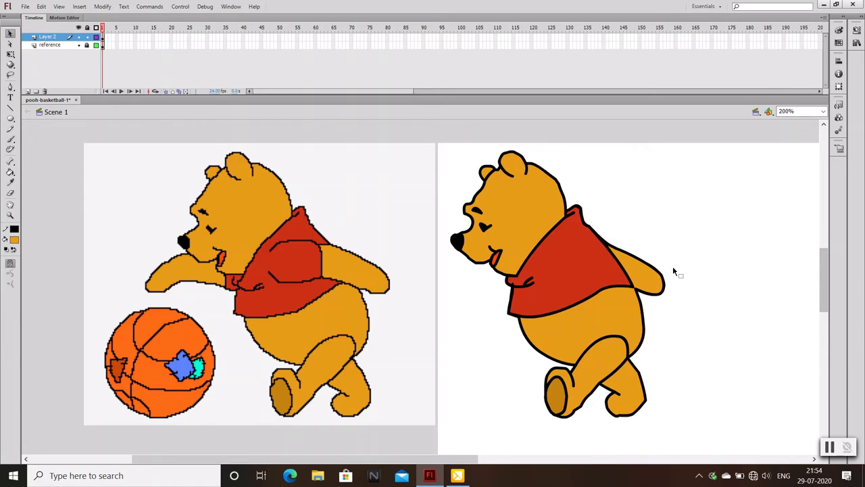
double_click(607, 269)
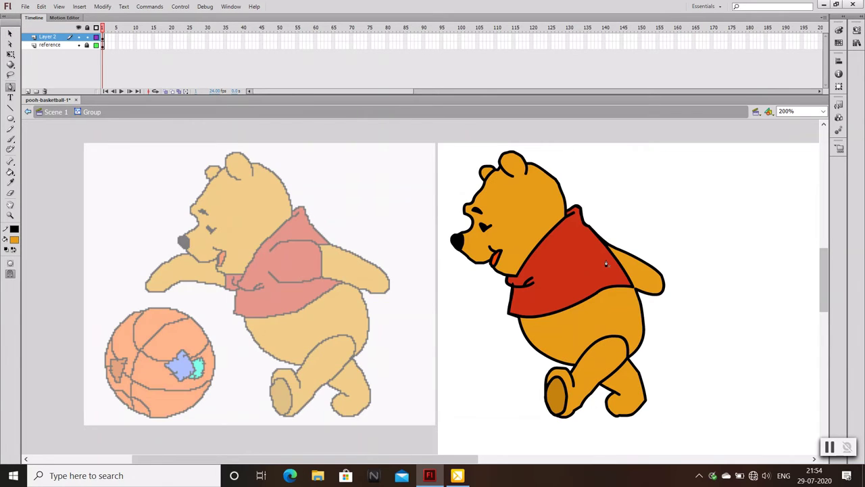
Group the Pooh contents and trace a curved back-arm shape from the shirt edge
mouse_move(416, 127)
left_mouse_down()
mouse_move(705, 399)
mouse_move(711, 429)
left_mouse_up()
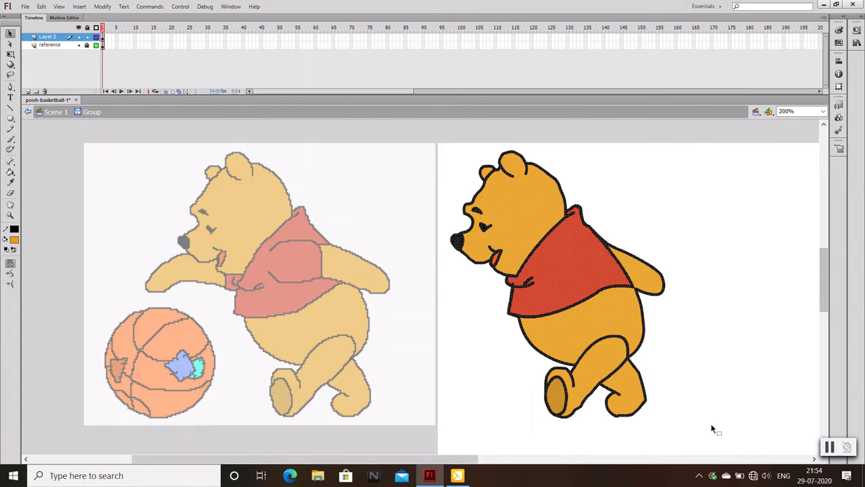
key("ctrl+g")
left_click(736, 294)
key("p")
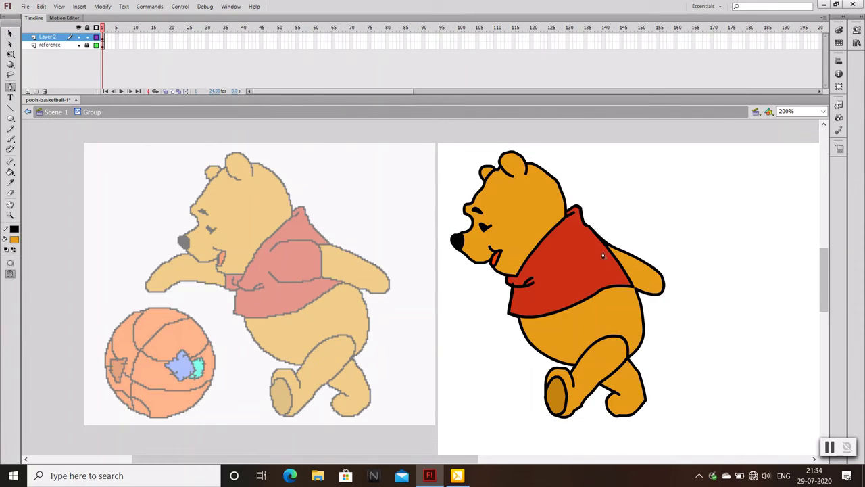
left_click(597, 242)
left_click_drag(664, 284, 665, 299)
left_click_drag(634, 292, 666, 304)
left_click(11, 172)
Exit group editing back to the scene and clear the stage selection
left_click(10, 32)
double_click(676, 250)
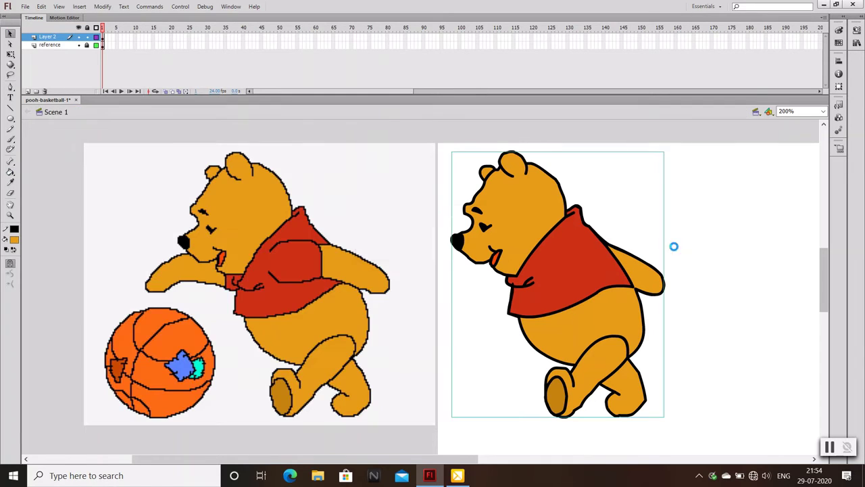
left_click(724, 253)
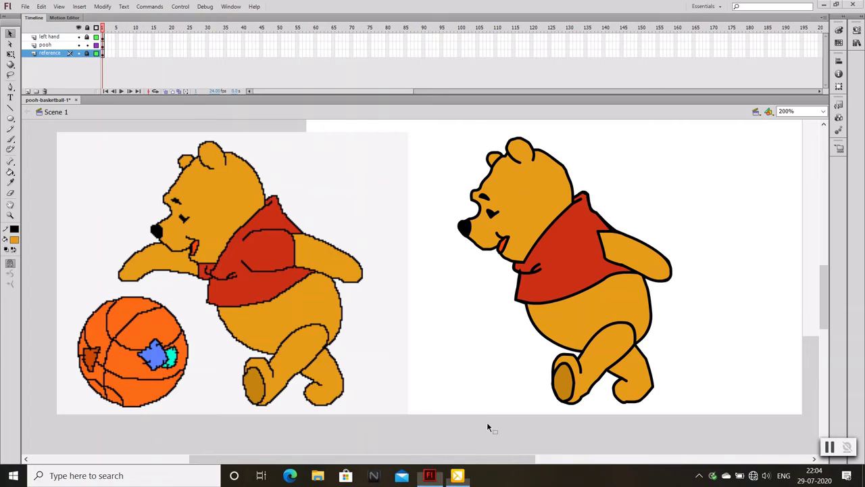
On the pooh layer, break the whole Pooh drawing apart into editable shapes with Ctrl+B
key("n")
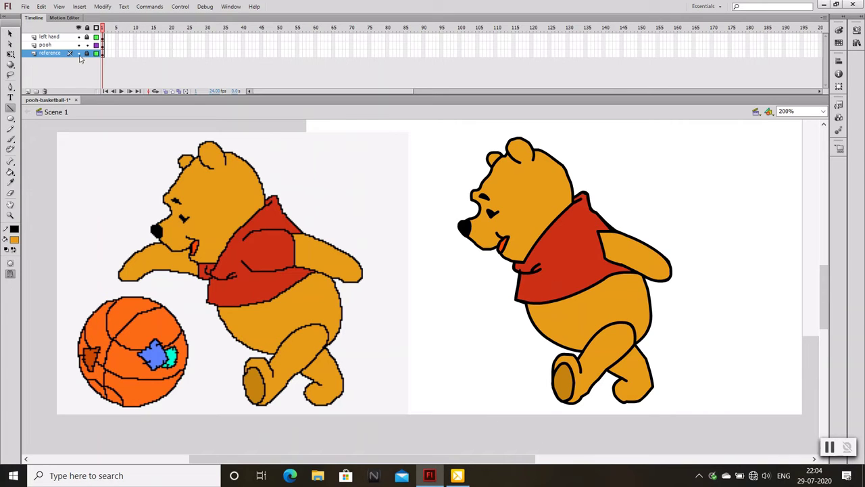
left_click(61, 45)
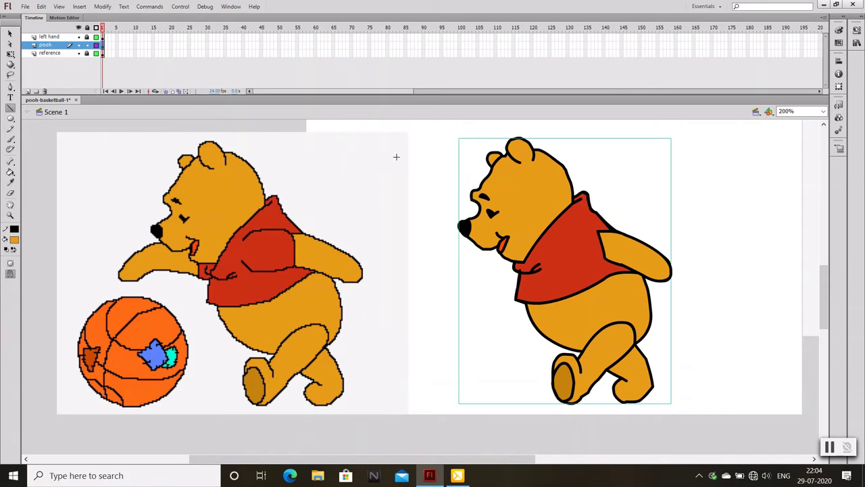
left_click(750, 285, "ctrl")
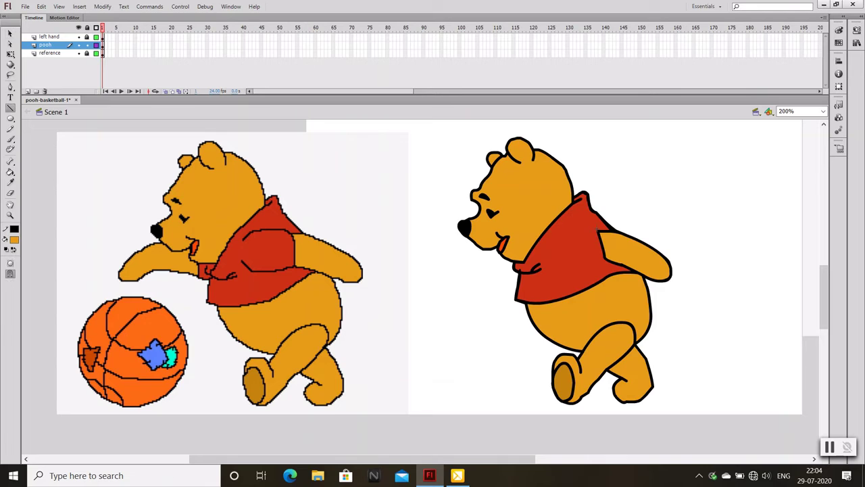
left_click_drag(585, 230, 554, 231)
left_click(9, 33)
mouse_move(410, 120)
left_mouse_down()
mouse_move(760, 403)
mouse_move(763, 427)
left_mouse_up()
key("ctrl+b")
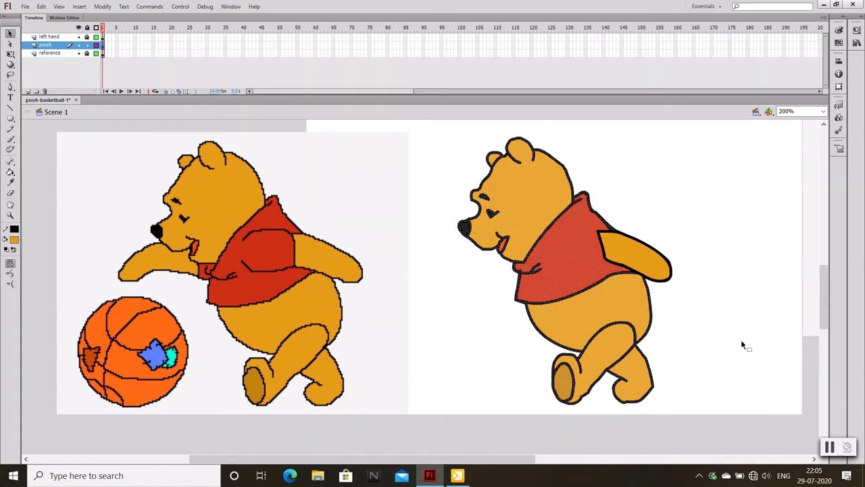
left_click(739, 338)
Draw a horizontal line across the red shirt and bend it into a curved fold
key("n")
left_click_drag(598, 232, 559, 232)
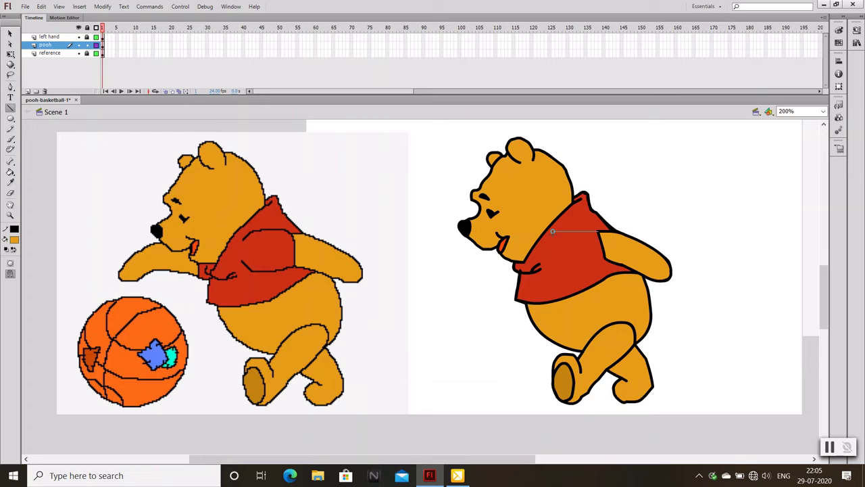
key("v")
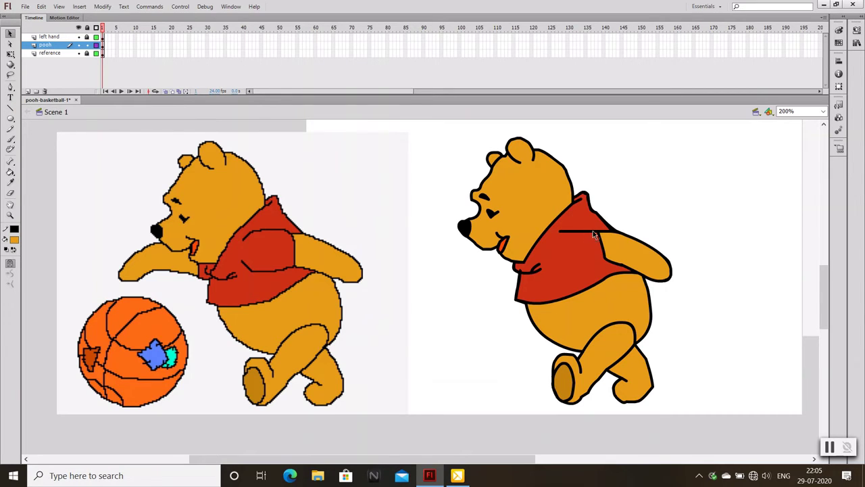
mouse_move(593, 234)
left_mouse_down()
mouse_move(598, 243)
mouse_move(561, 230)
left_mouse_up()
Zoom in, extend the collar line slightly, and pan over to the reference Pooh
scroll(591, 231, "up", 1)
scroll(526, 190, "up", 1)
left_click_drag(493, 161, 461, 160)
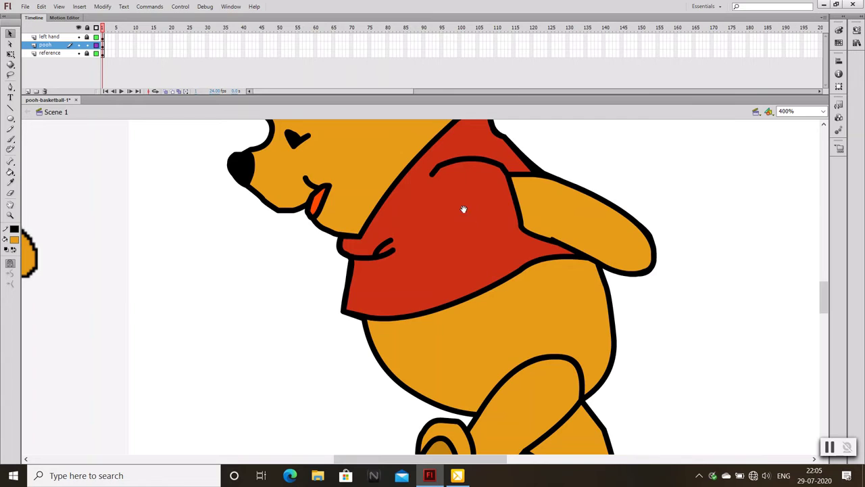
mouse_move(462, 211)
left_mouse_down()
mouse_move(700, 239)
mouse_move(679, 235)
left_mouse_up()
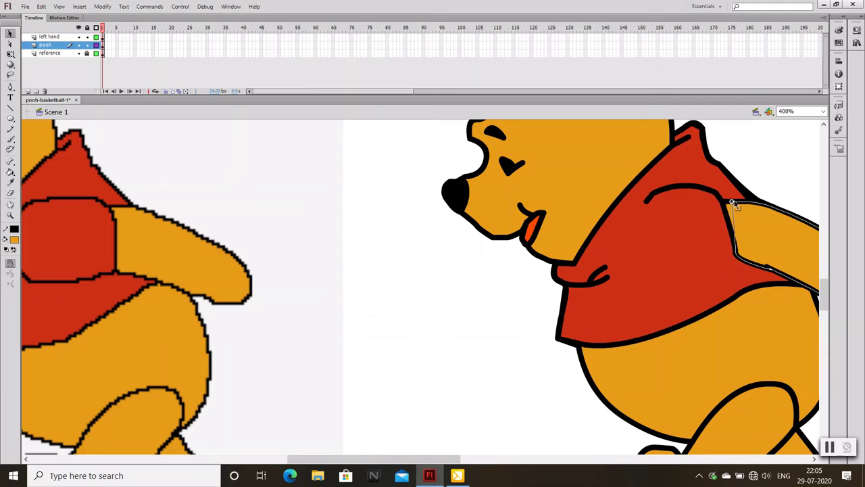
left_click_drag(729, 207, 723, 205)
key("ctrl+z")
left_click_drag(493, 269, 527, 278)
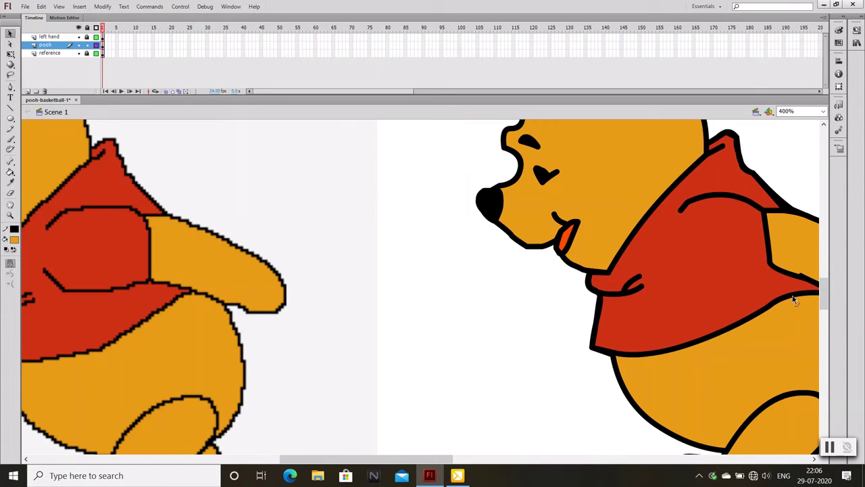
Draw a chest line reaching the back arm, curve its left end upward, and zoom out
key("n")
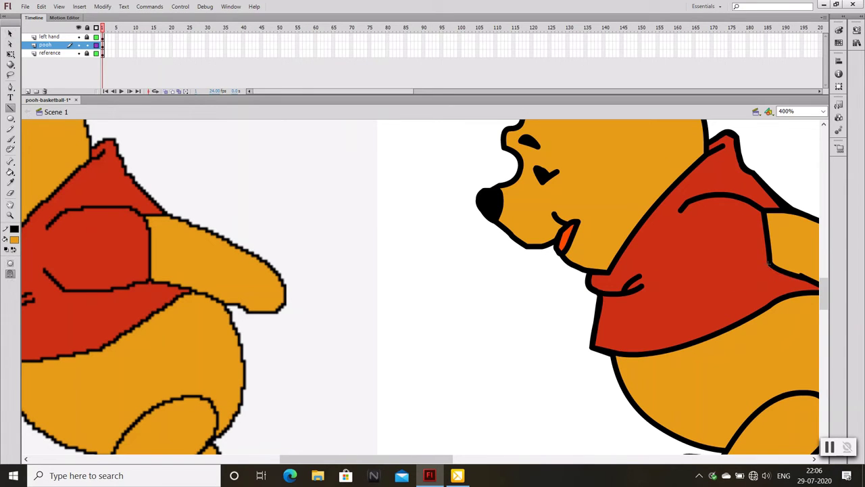
left_click_drag(770, 263, 666, 264)
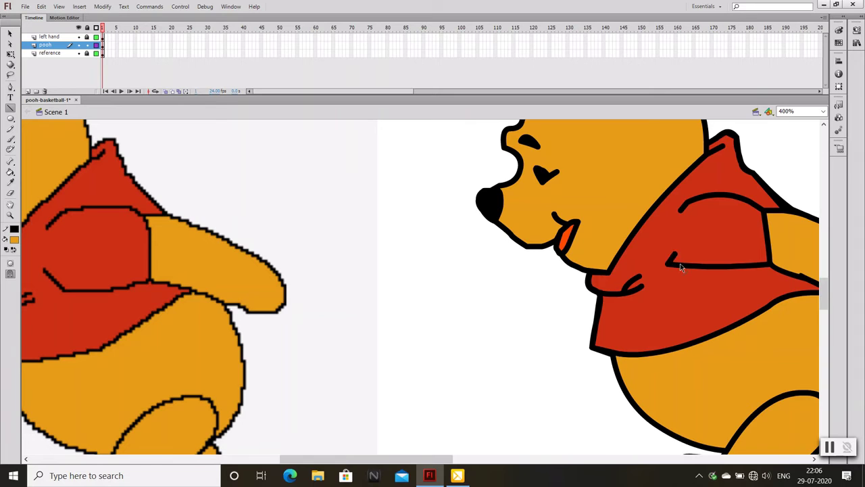
key("v")
mouse_move(676, 265)
left_mouse_down()
mouse_move(676, 252)
mouse_move(690, 265)
mouse_move(678, 260)
left_mouse_up()
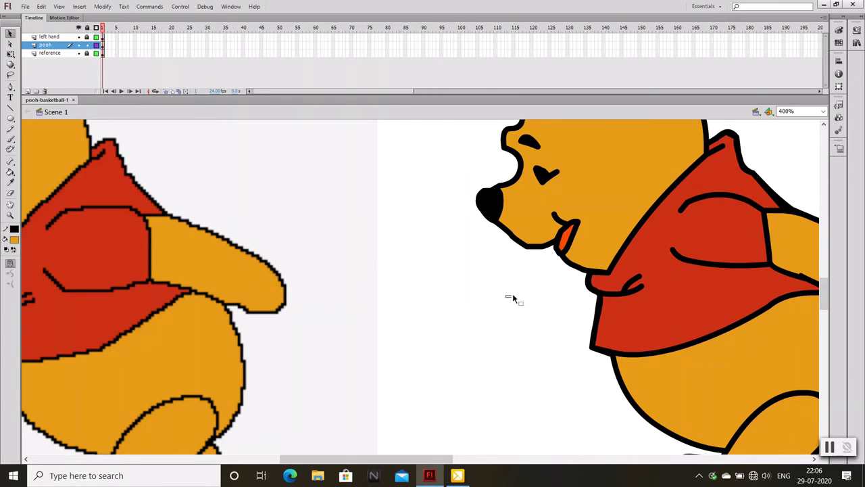
scroll(581, 284, "left", 1)
left_click_drag(690, 263, 687, 252)
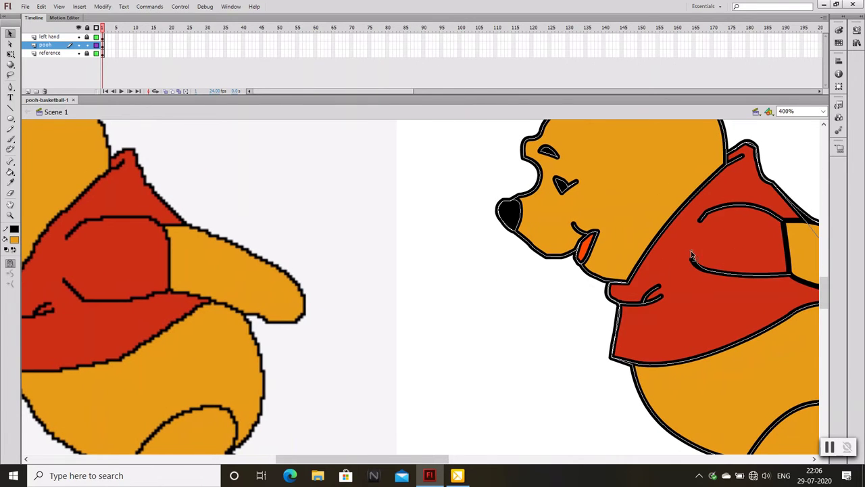
key("ctrl+minus")
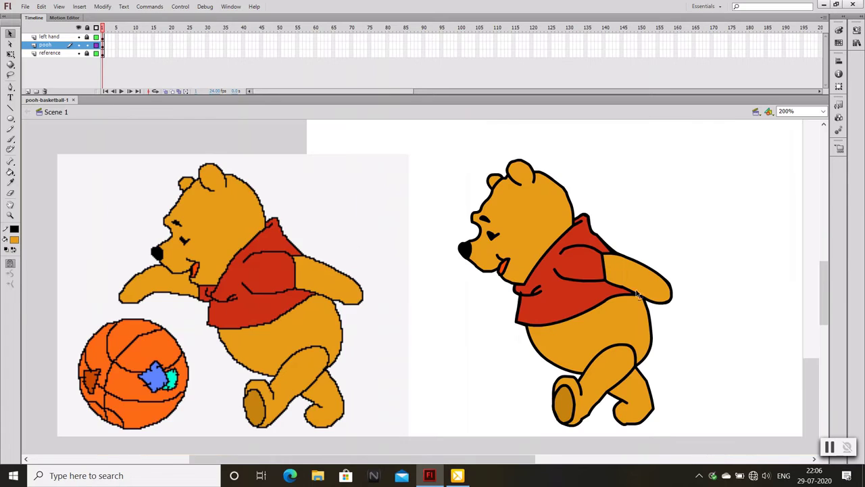
left_click_drag(710, 262, 696, 244)
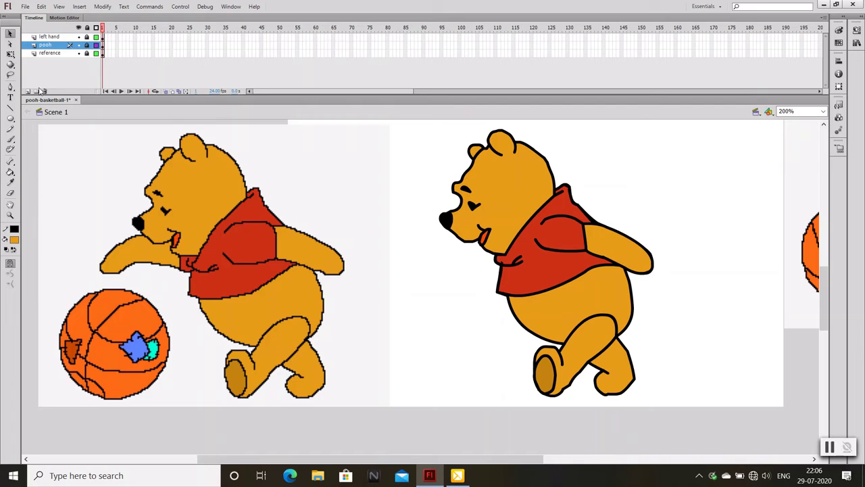
Add a new layer between pooh and reference and rename it by typing 'land'
left_click(51, 38)
left_click(28, 90)
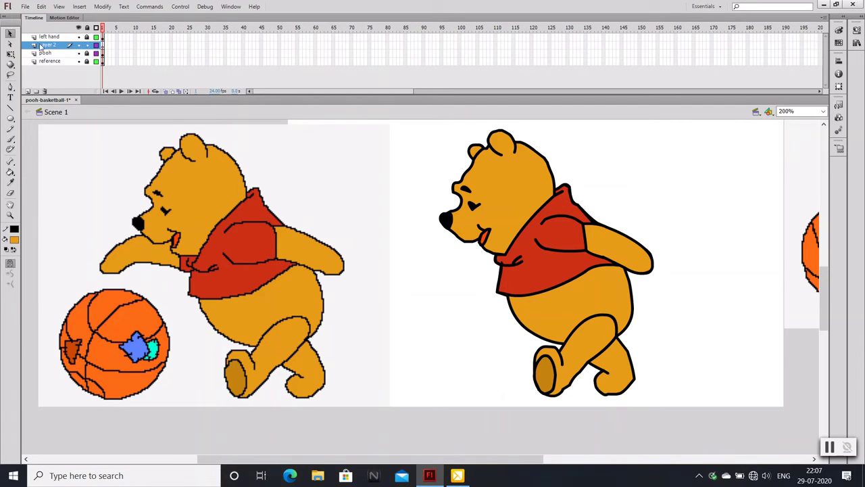
left_click_drag(47, 37, 47, 55)
double_click(47, 53)
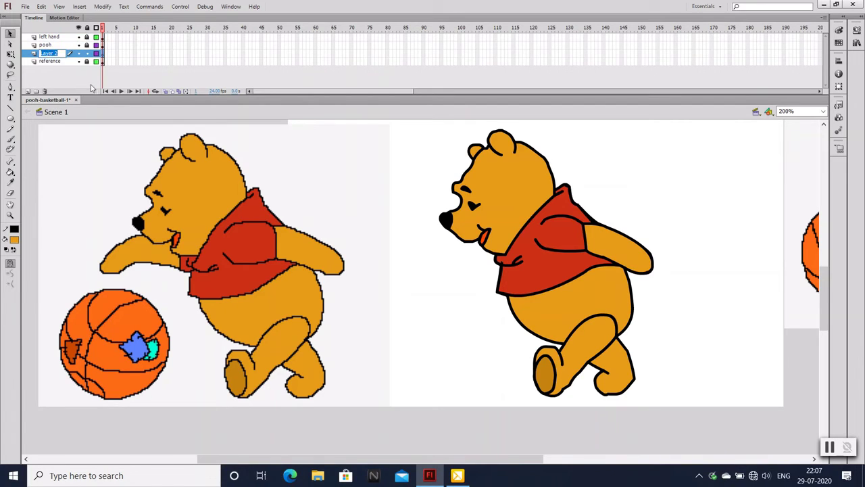
type("left h")
type("and")
Rename the top layer 'right hand' and make the left hand layer active
double_click(48, 37)
type("r")
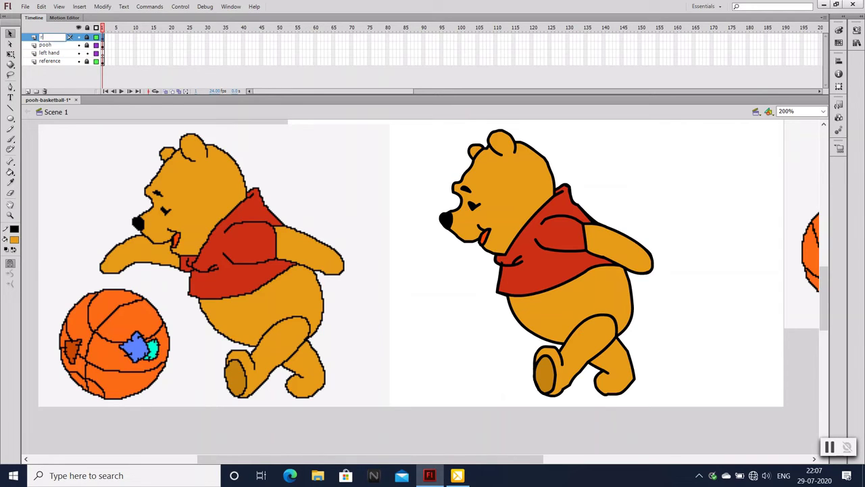
key("Return")
left_click(50, 54)
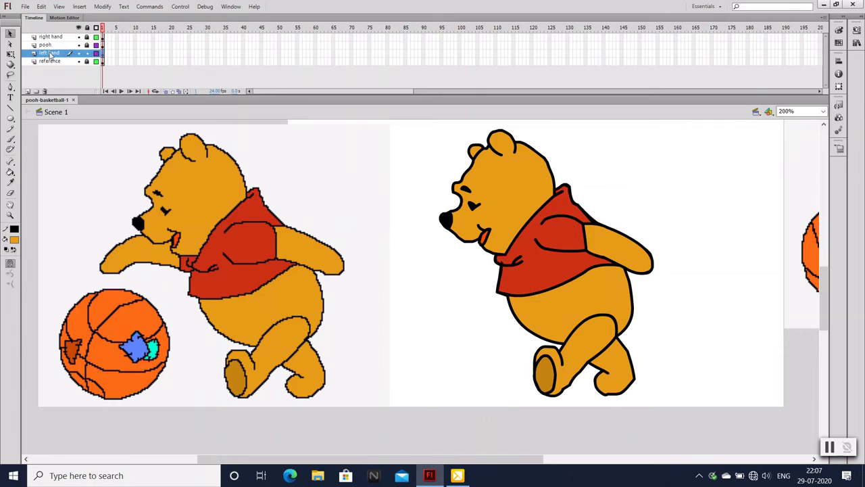
key("p")
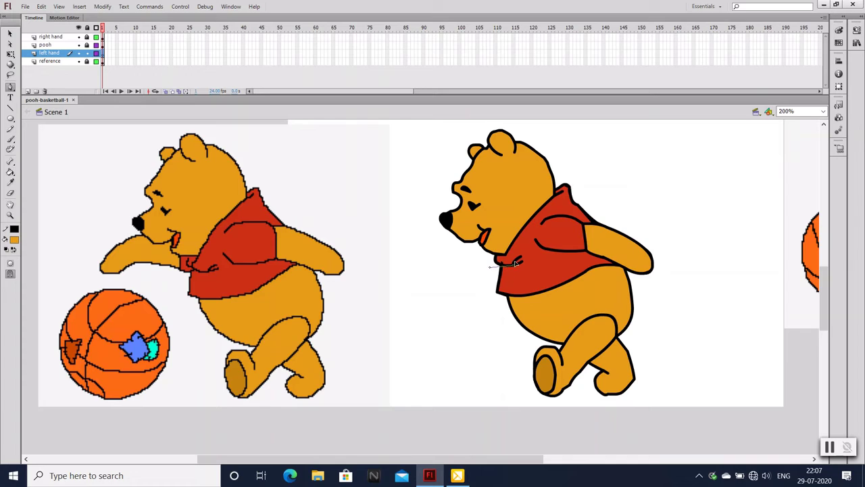
Draw the outstretched front arm outline with the Pen tool, viewing pooh as outlines
left_click_drag(503, 269, 516, 271)
left_click_drag(96, 37, 96, 53)
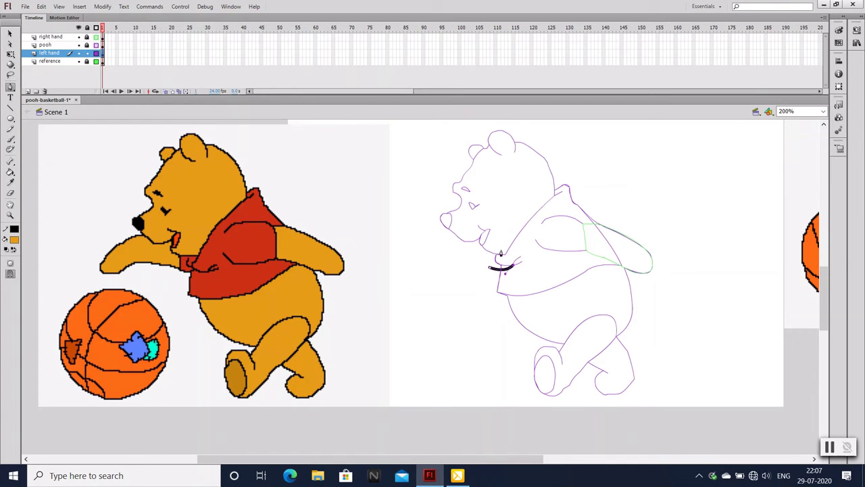
left_click_drag(496, 238, 467, 234)
left_click(497, 239)
mouse_move(412, 259)
left_mouse_down()
mouse_move(408, 269)
mouse_move(444, 263)
mouse_move(508, 285)
left_mouse_up()
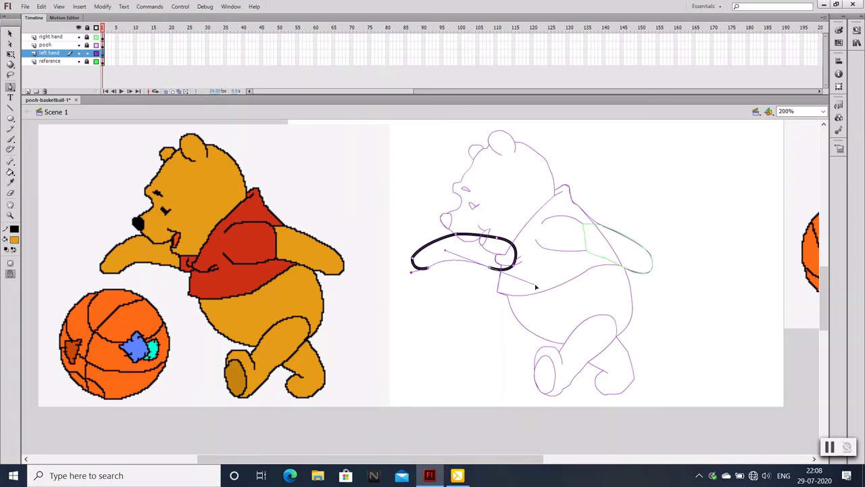
left_click(96, 45)
Fill the new front arm with orange and reshape its tip
left_click(11, 171)
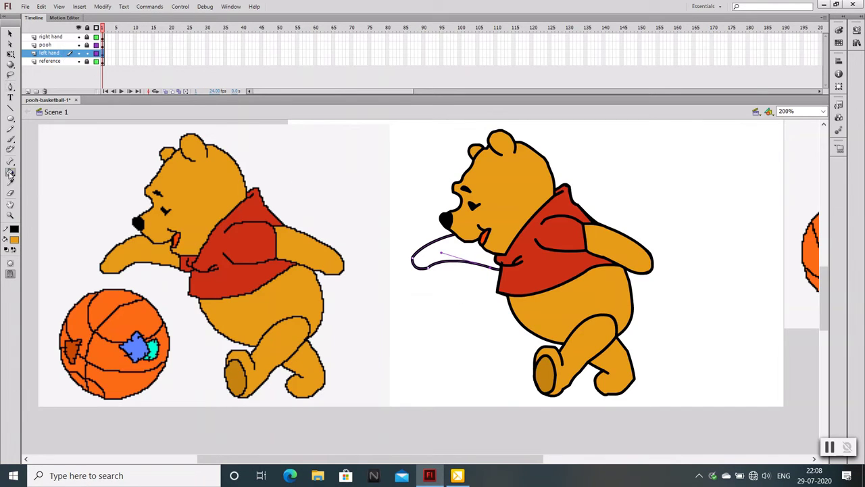
left_click(441, 248)
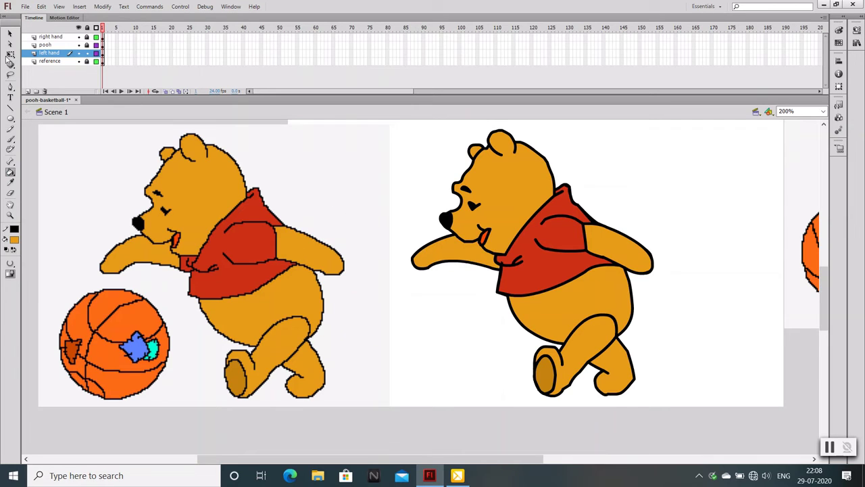
key("v")
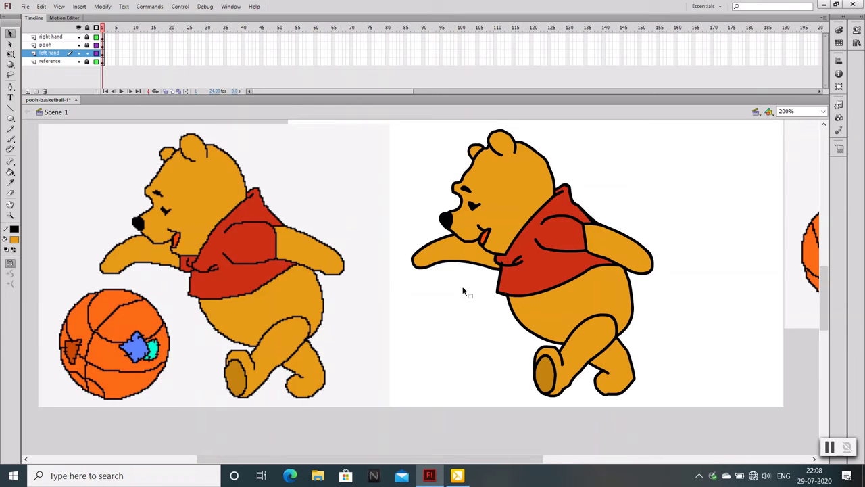
left_click_drag(410, 264, 409, 269)
key("ctrl+z")
left_click_drag(417, 266, 420, 269)
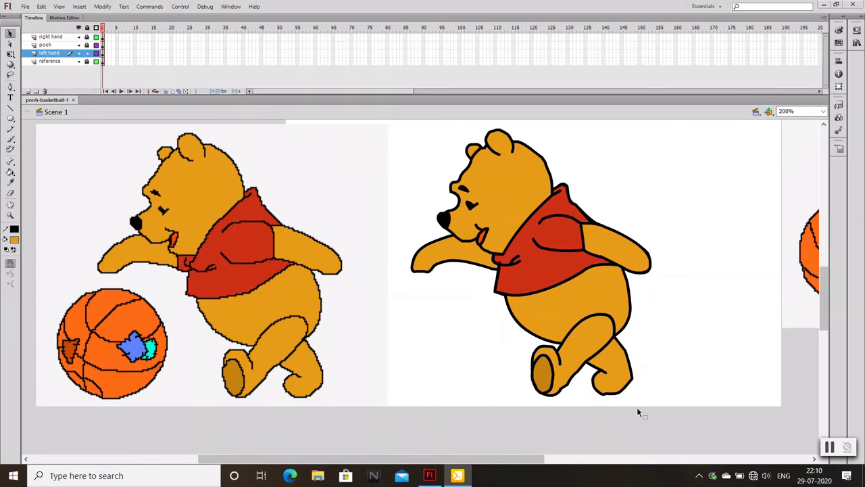
Draw a closed four-sided cuff outline inside the front arm near the shoulder
key("p")
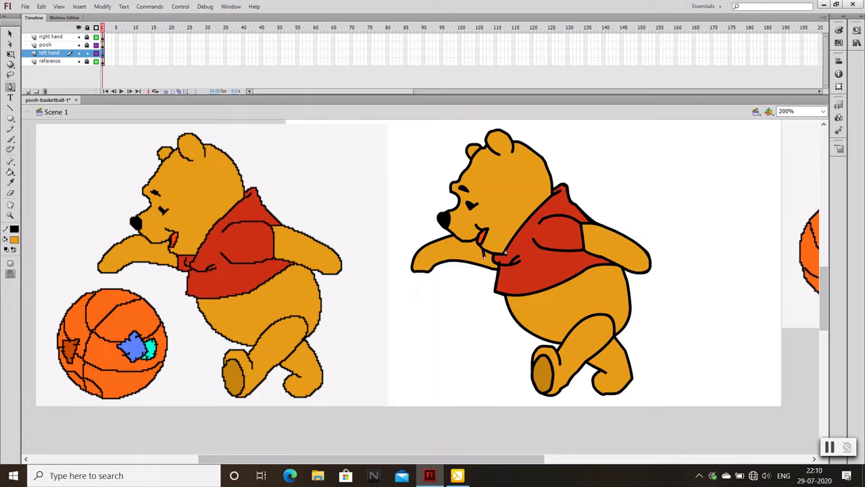
left_click(507, 254)
key("ctrl+a")
left_click(96, 44)
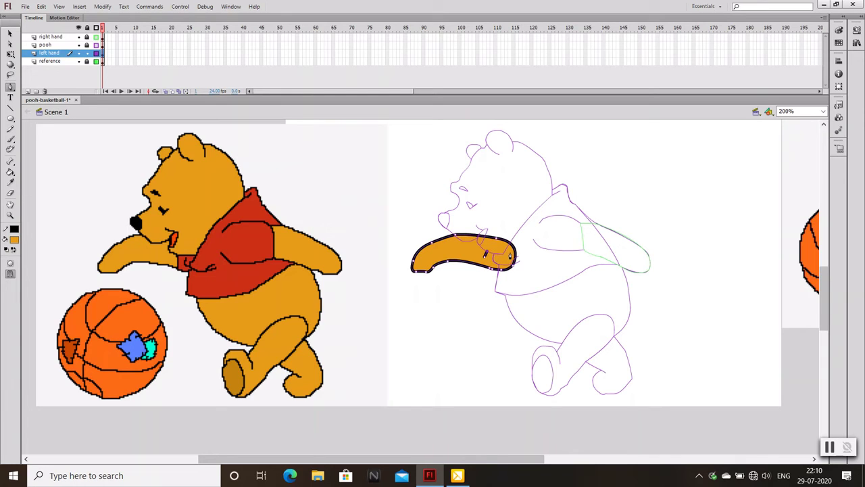
left_click(486, 253)
key("ctrl+z")
left_click(486, 254)
left_click(506, 266)
left_click(485, 255)
key("Escape")
Zoom to 400%, straighten the cuff's left edge, then zoom back out
key("n")
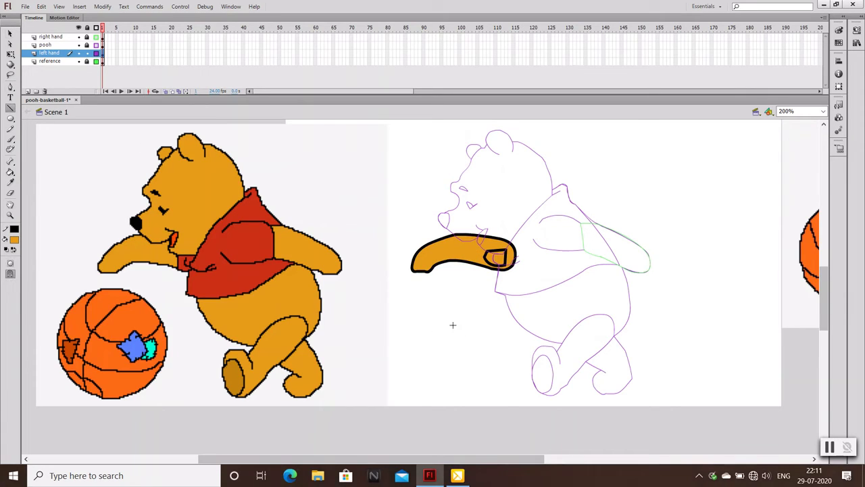
key("ctrl+equal")
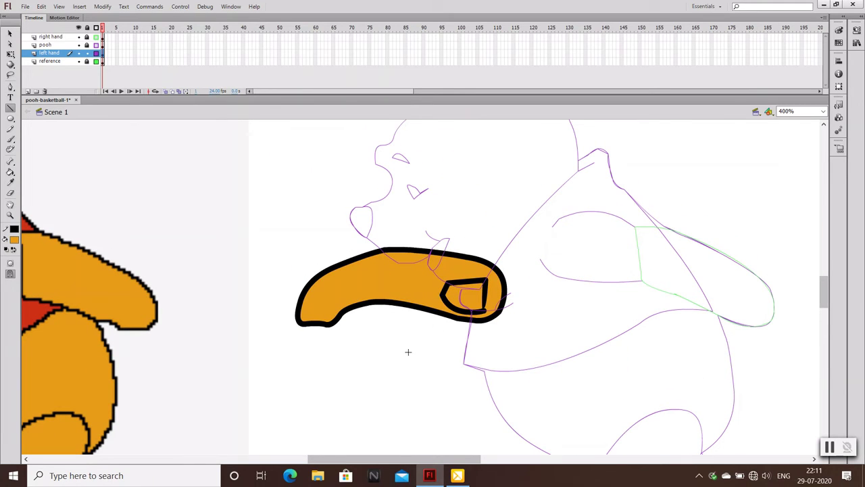
key("v")
mouse_move(446, 304)
left_mouse_down()
mouse_move(440, 313)
mouse_move(462, 325)
left_mouse_up()
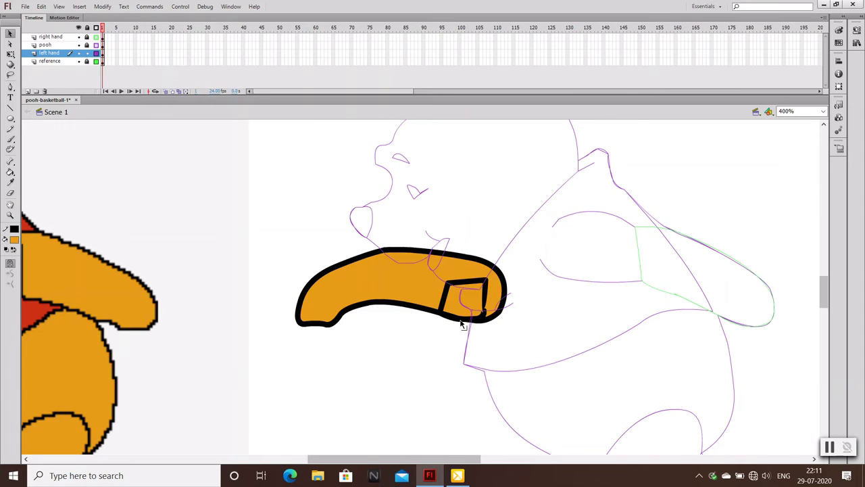
key("ctrl+minus")
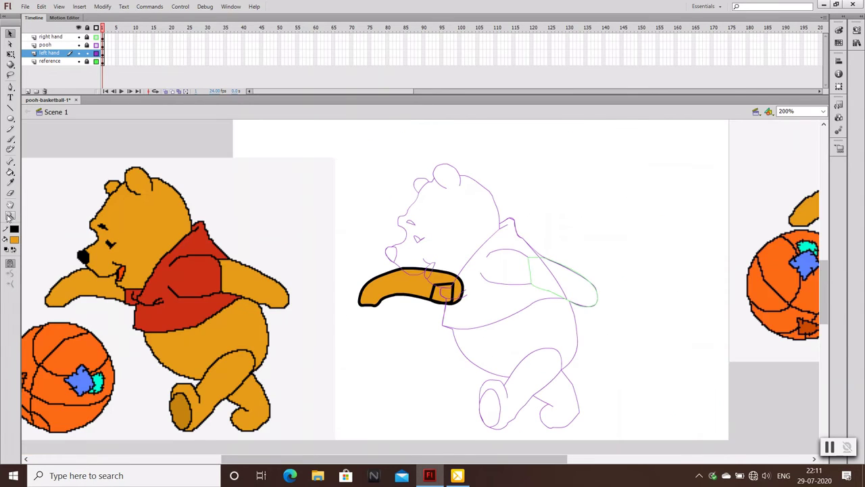
Fill the front-arm cuff with red and show the pooh layer in full colour
left_click(10, 181)
left_click(177, 272)
left_click(443, 292)
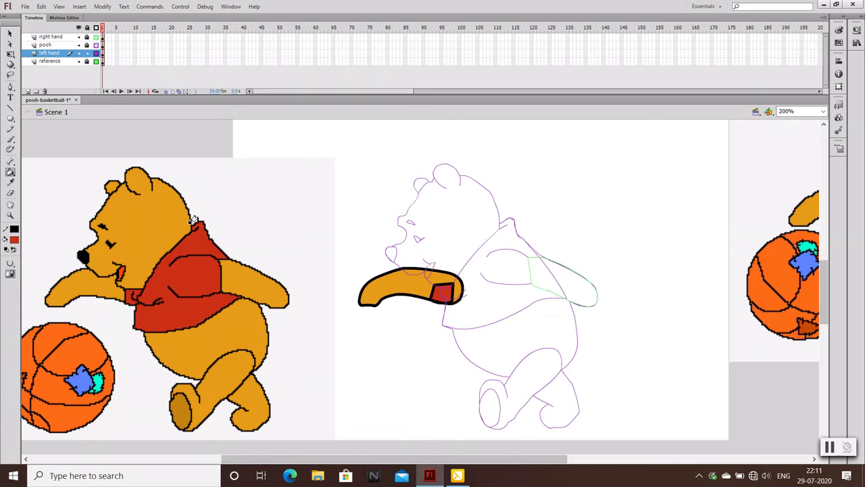
left_click(10, 32)
left_click(96, 45)
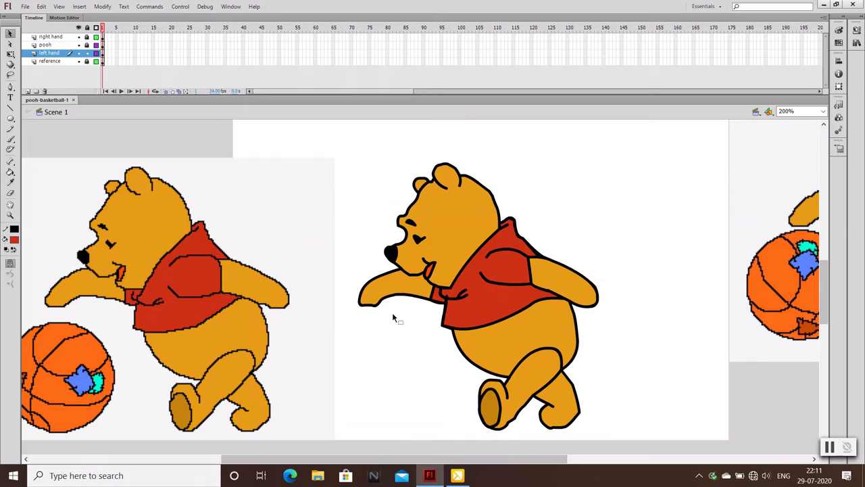
Save the document and zoom to 100% to see all drawings
key("n")
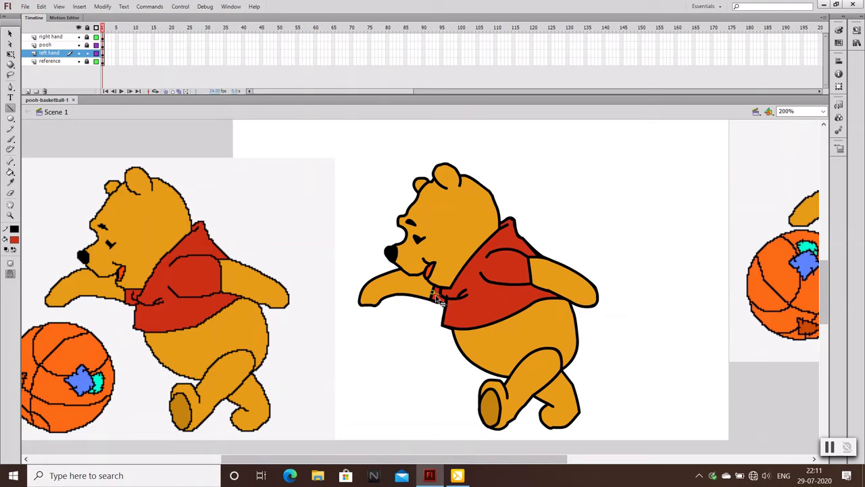
key("v")
key("ctrl+s")
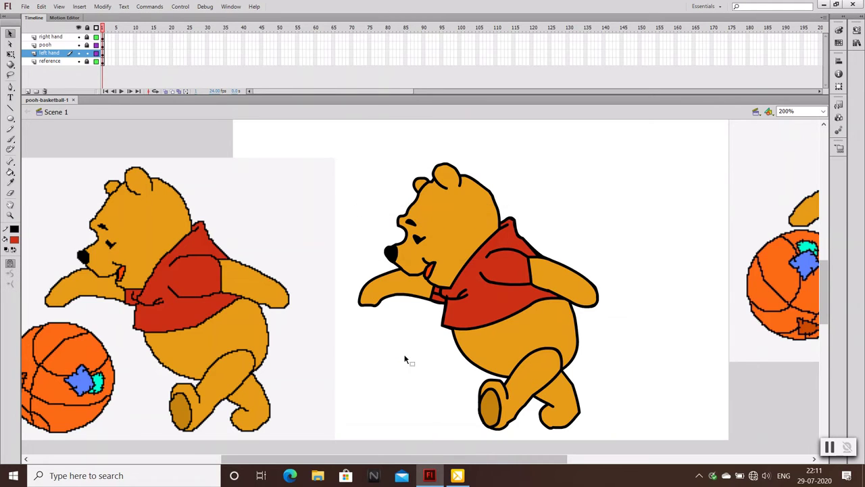
key("ctrl+1")
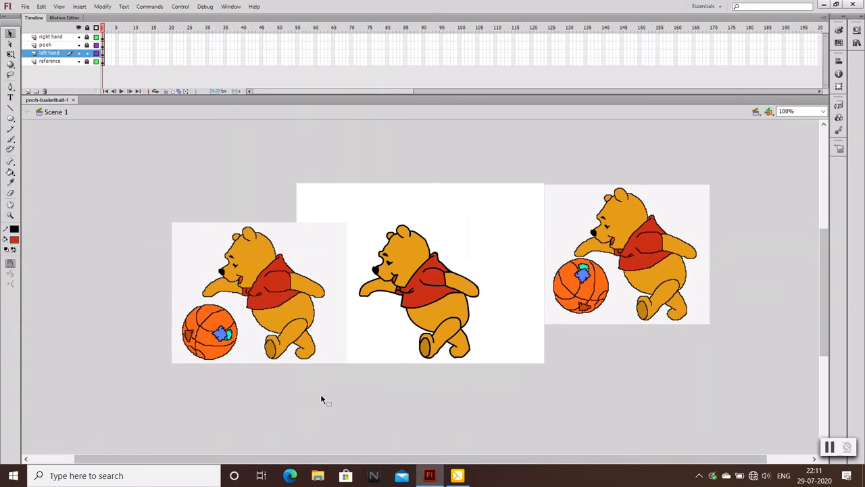
Lock left hand, add Layer 3 above right hand, and move the left reference image further left
left_click(86, 53)
left_click(62, 38)
left_click(27, 91)
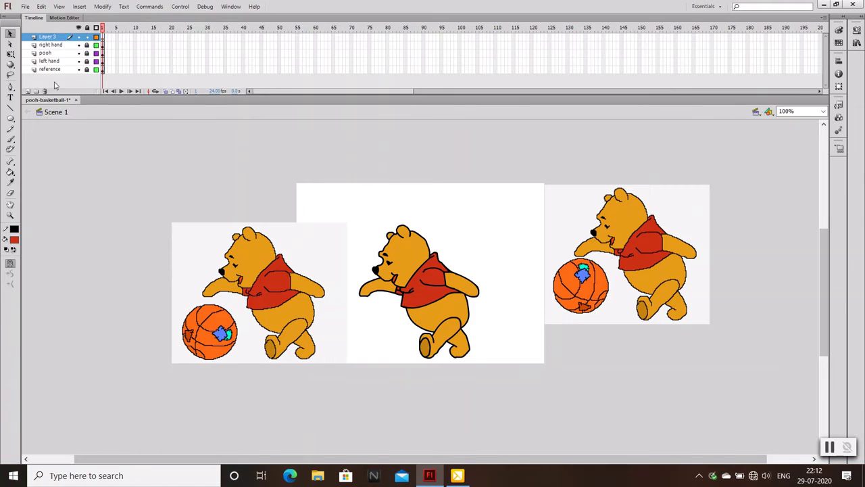
left_click_drag(304, 314, 249, 314)
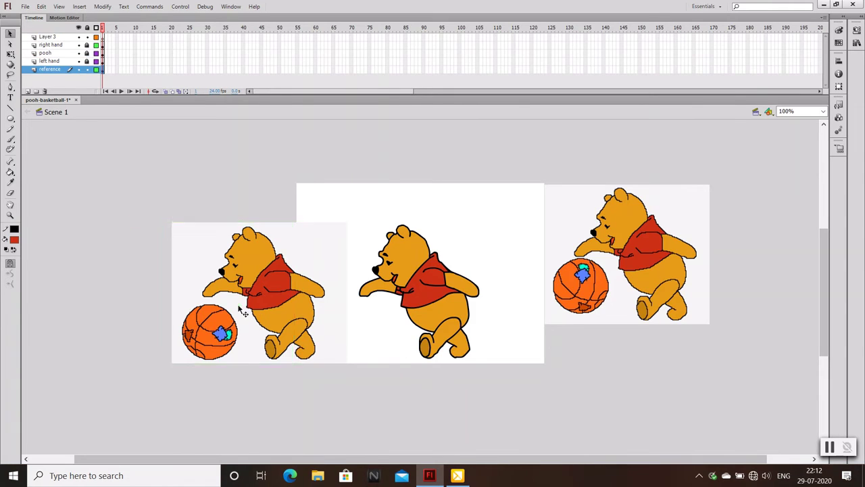
left_click(92, 76)
left_click(47, 37)
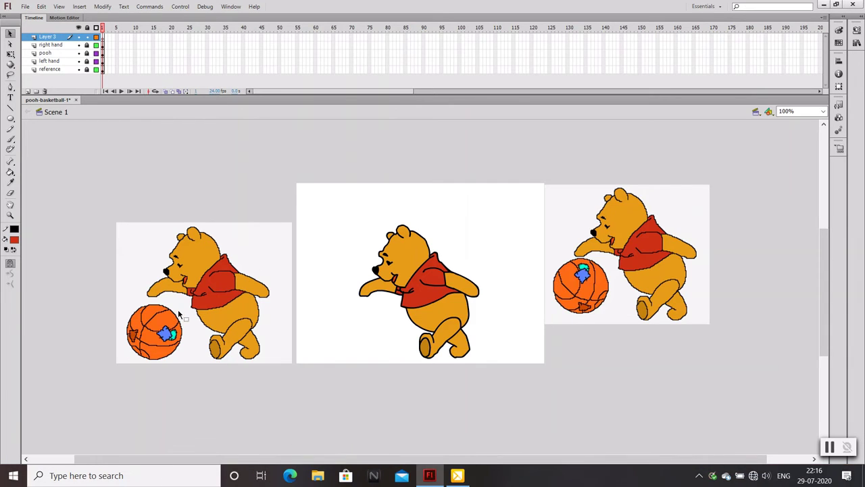
Draw a circle below the front arm, fill it with the reference basketball's orange, and save
key("r")
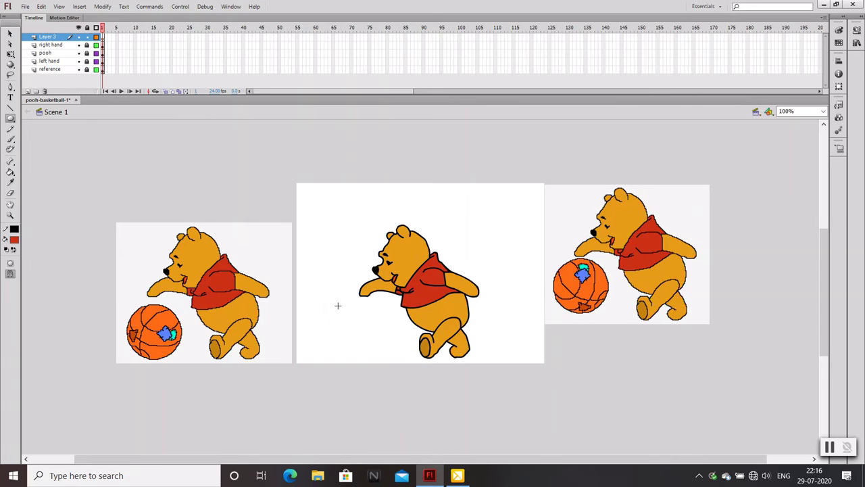
left_click_drag(338, 306, 390, 361)
left_click(10, 182)
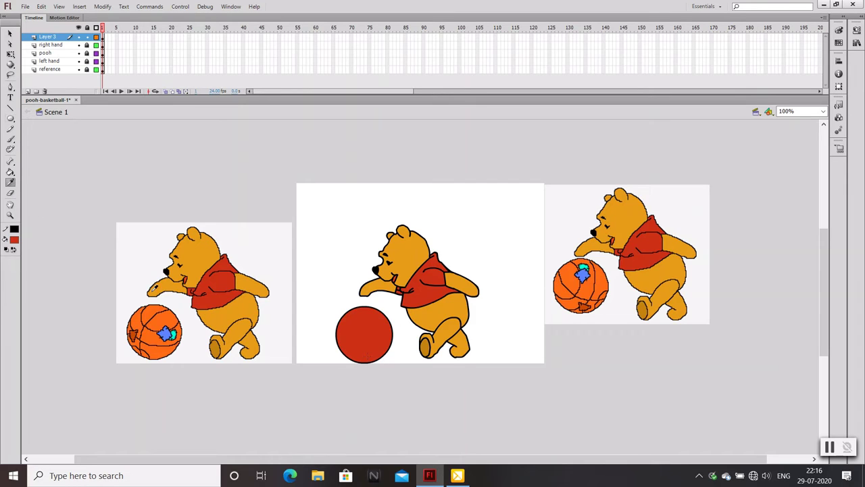
left_click(165, 317)
left_click(372, 334)
key("v")
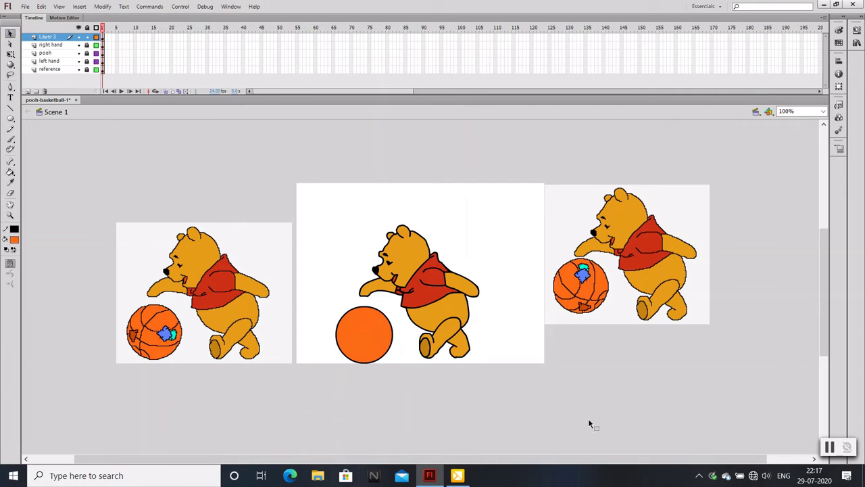
key("ctrl+s")
key("n")
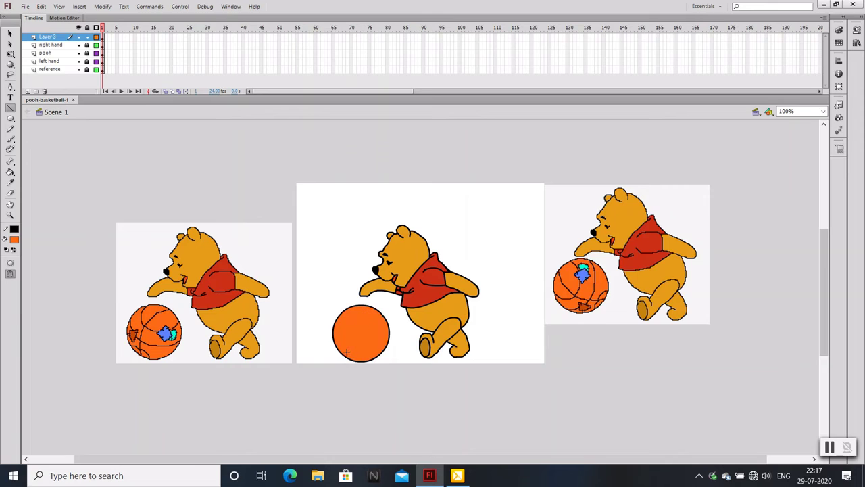
Draw two straight seam lines across the ball and bend each into a curve
left_click_drag(346, 357, 368, 306)
key("v")
left_click(369, 343)
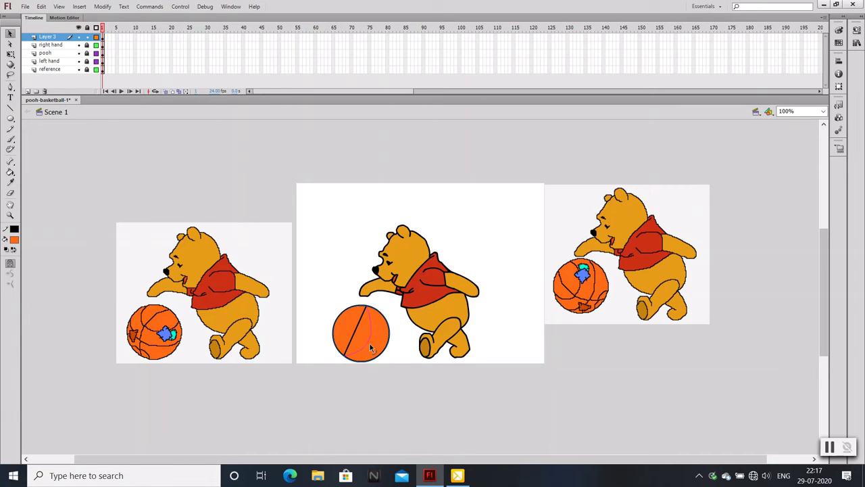
left_click_drag(370, 344, 371, 347)
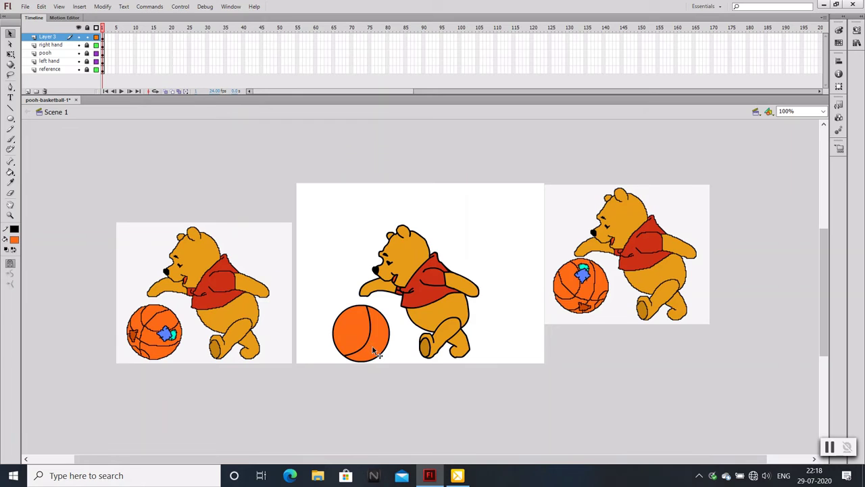
key("n")
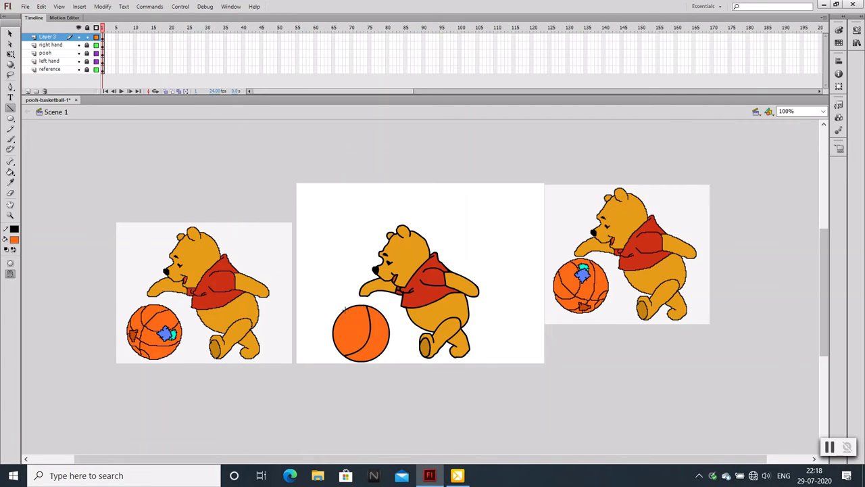
mouse_move(347, 322)
left_mouse_down()
mouse_move(354, 337)
mouse_move(336, 344)
left_mouse_up()
key("v")
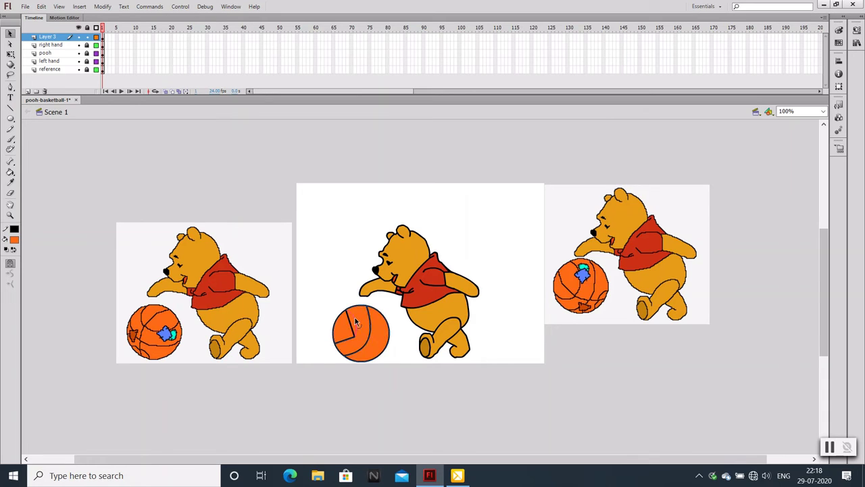
mouse_move(357, 350)
left_mouse_down()
mouse_move(336, 342)
mouse_move(370, 357)
left_mouse_up()
Add a third curved seam across the ball, then zoom to 200%
key("n")
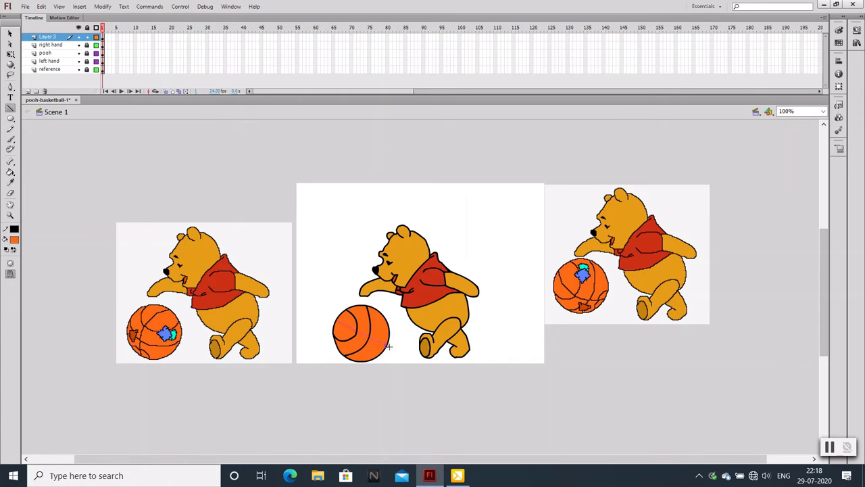
left_click_drag(385, 346, 385, 350)
key("v")
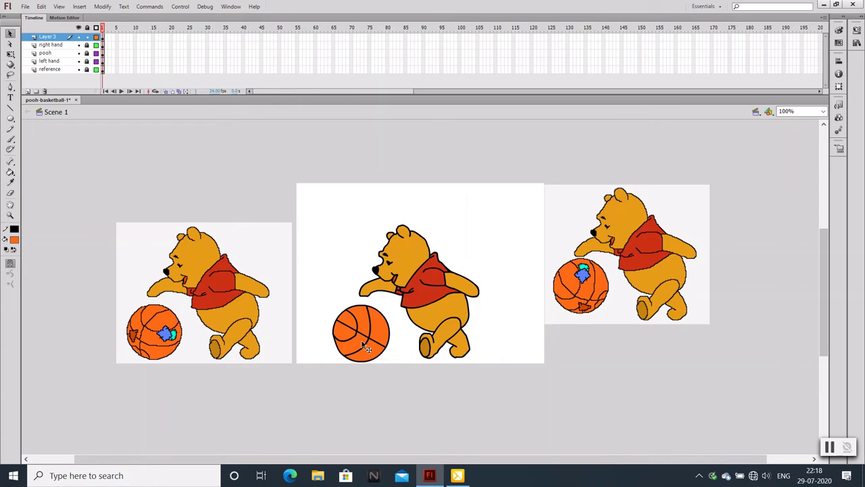
left_click_drag(357, 338, 369, 346)
left_click(372, 344)
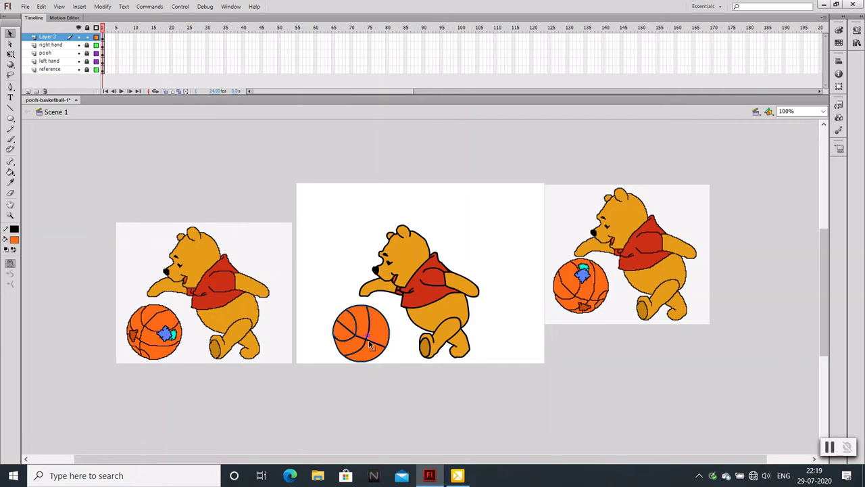
left_click(385, 372)
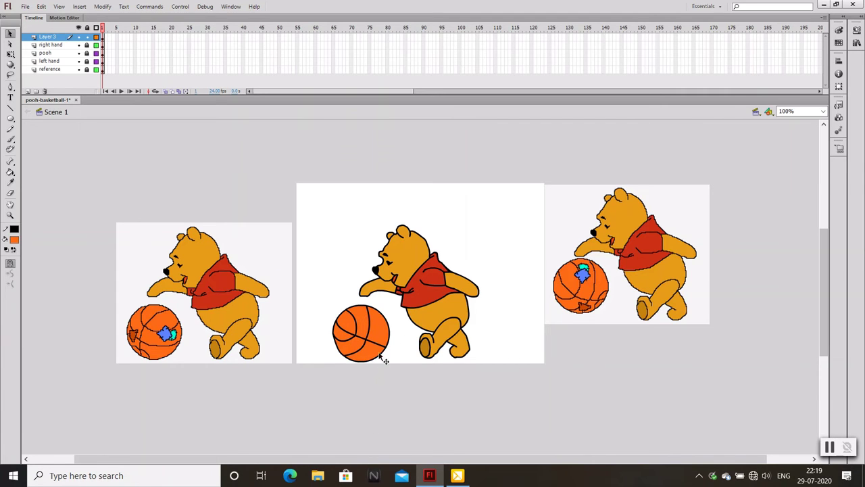
key("ctrl+equal")
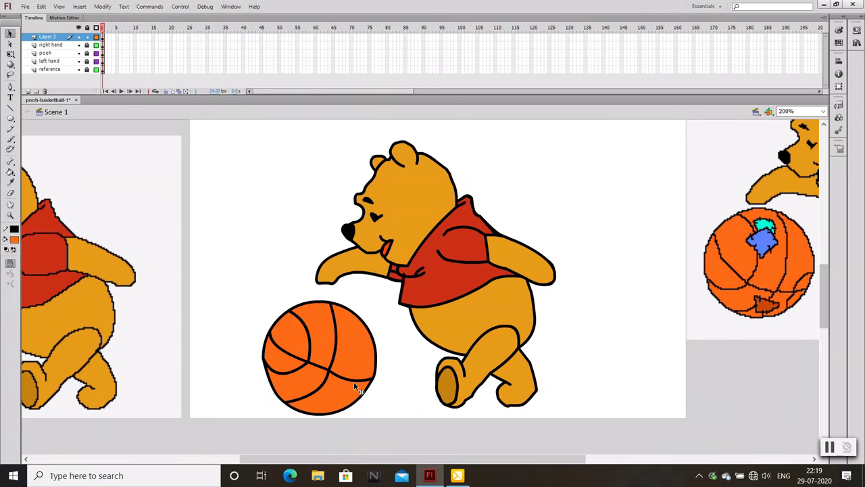
Select the ball's outline strokes at several spots, clearing each selection
double_click(328, 375)
key("ctrl+shift+a")
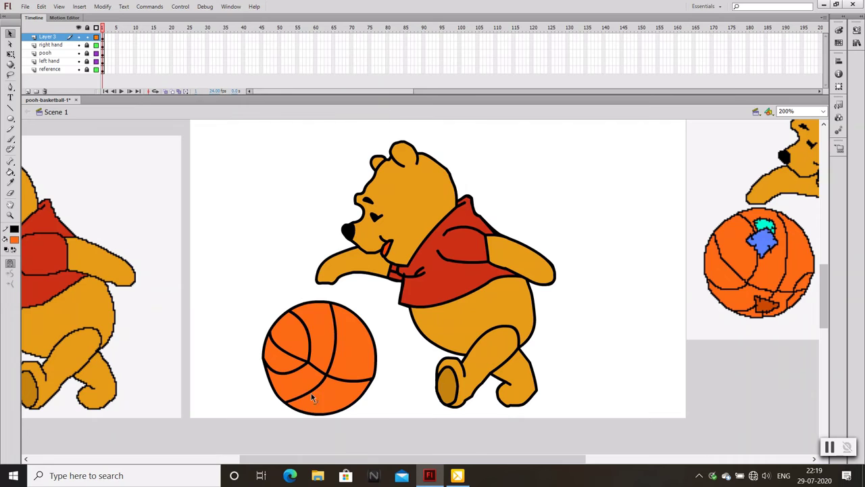
left_click(308, 367)
key("ctrl+shift+a")
left_click(311, 355)
key("ctrl+shift+a")
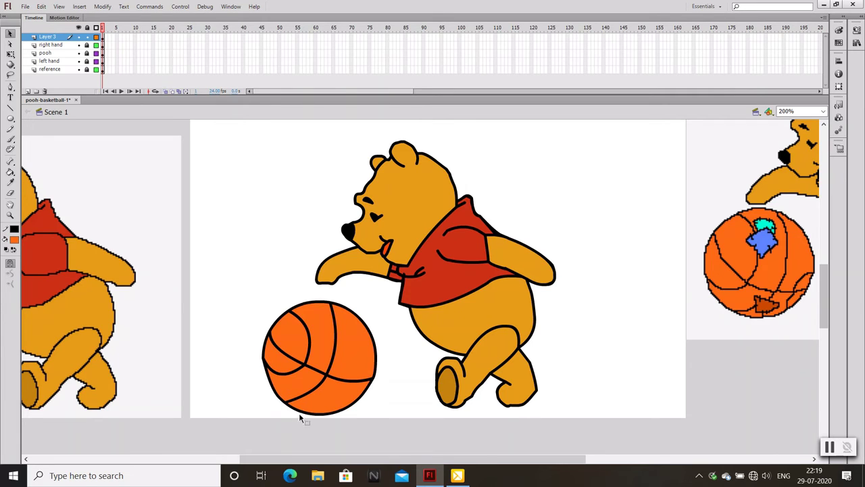
left_click(264, 371)
key("ctrl+shift+a")
Draw a short seam on the ball's lower right and curve it downward
key("n")
left_click_drag(351, 397, 363, 383)
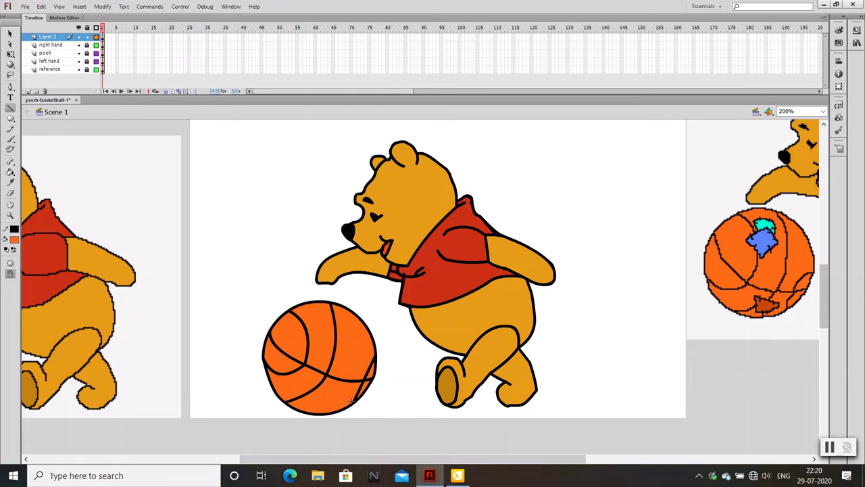
key("v")
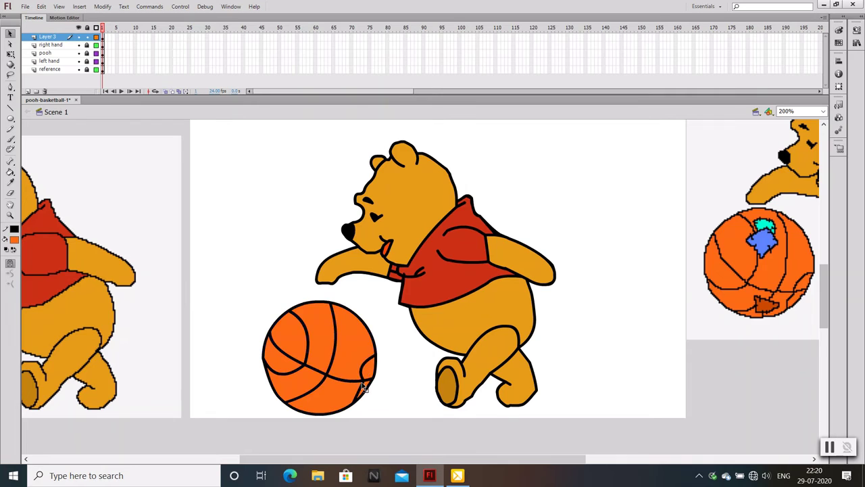
left_click_drag(360, 382, 353, 403)
scroll(355, 406, "down", 1)
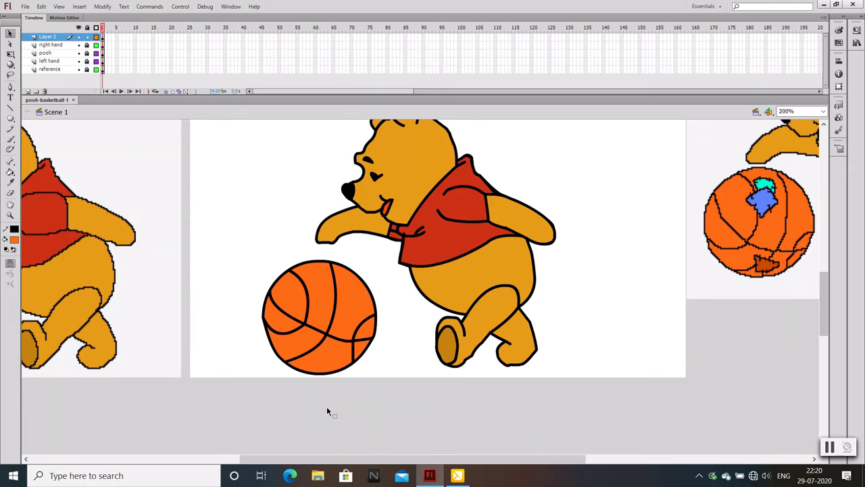
Adjust the ball's vertical seam path on the upper left with the Pen tool
key("p")
scroll(349, 308, "up", 1)
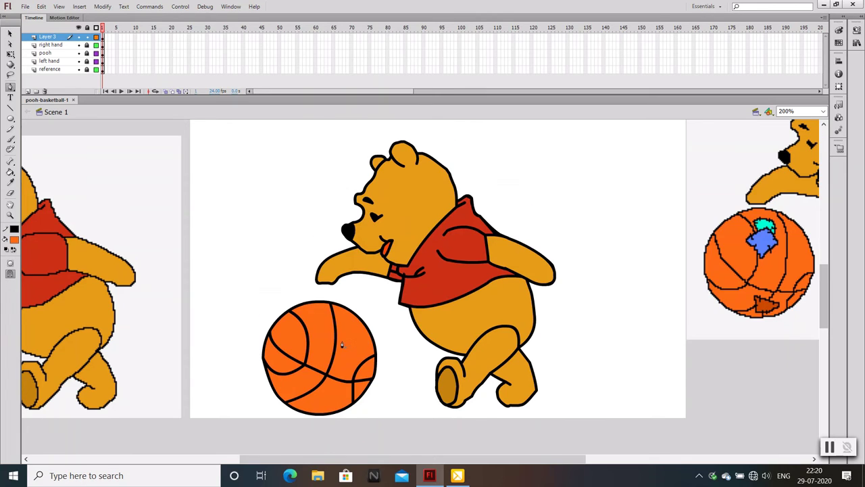
key("v")
key("p")
left_click(342, 325)
left_click(329, 330)
left_click_drag(326, 345, 330, 344)
left_click(343, 326)
left_click(344, 347)
Close a small diamond outline on the upper left, fill it blue, and save
left_click_drag(325, 329, 324, 313)
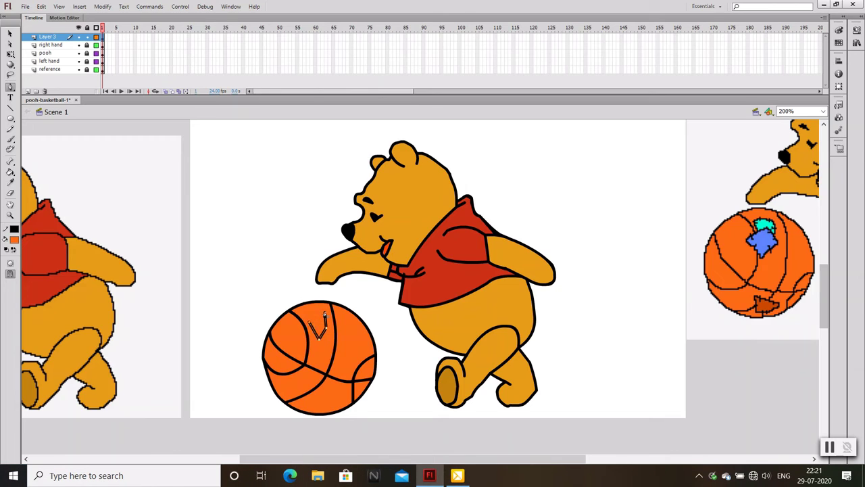
left_click(10, 171)
left_click(317, 326)
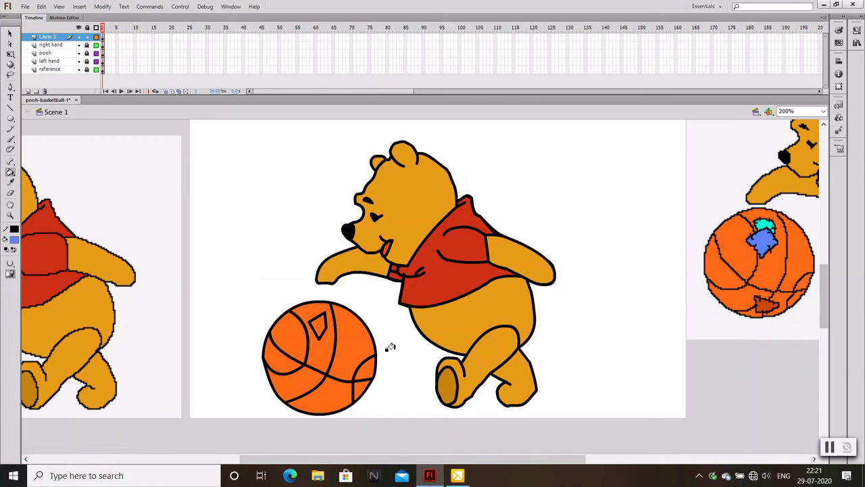
key("ctrl+s")
key("v")
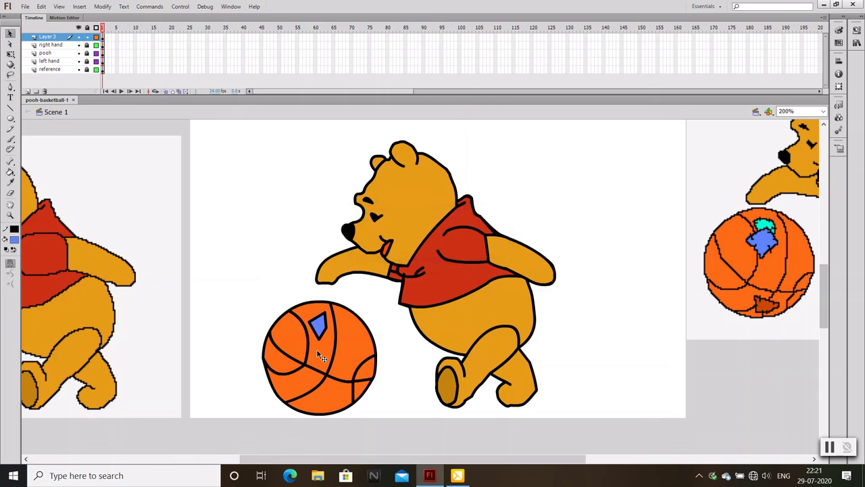
Pull the blue diamond's lower tip down-left and inspect the ball outline's anchor points
mouse_move(317, 339)
left_mouse_down()
mouse_move(298, 332)
mouse_move(324, 338)
left_mouse_up()
key("k")
key("v")
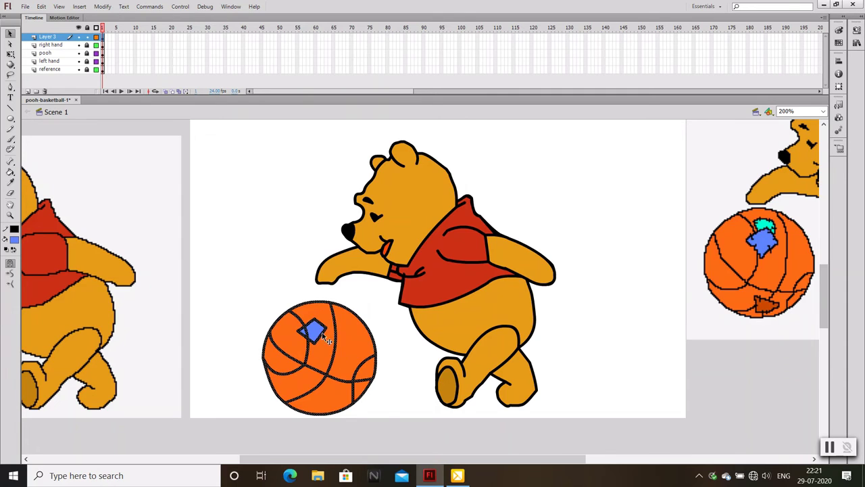
left_click(325, 340)
key("ctrl+shift+a")
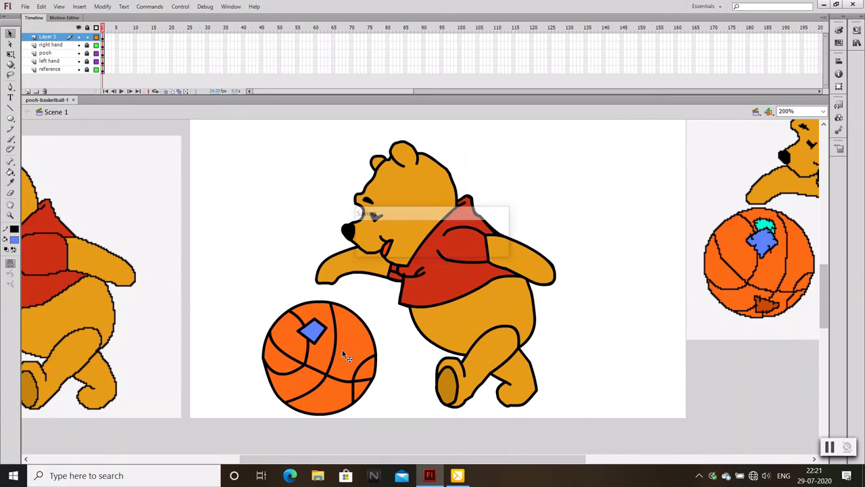
key("n")
key("a")
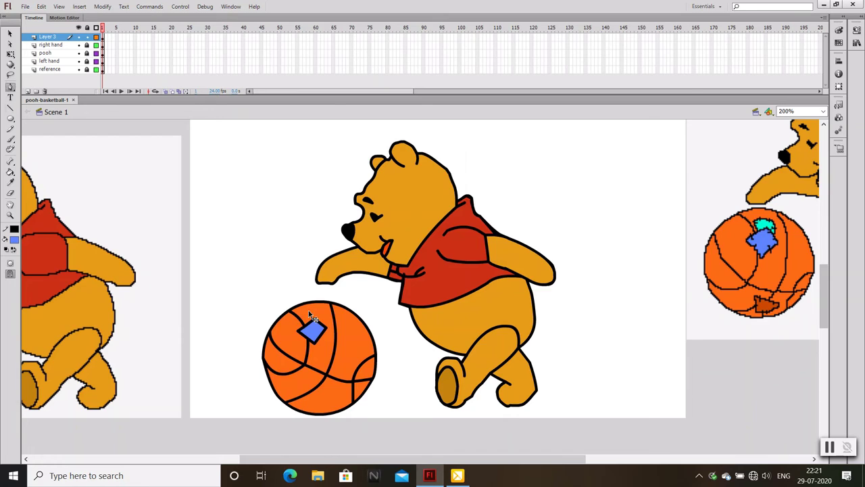
left_click(313, 329)
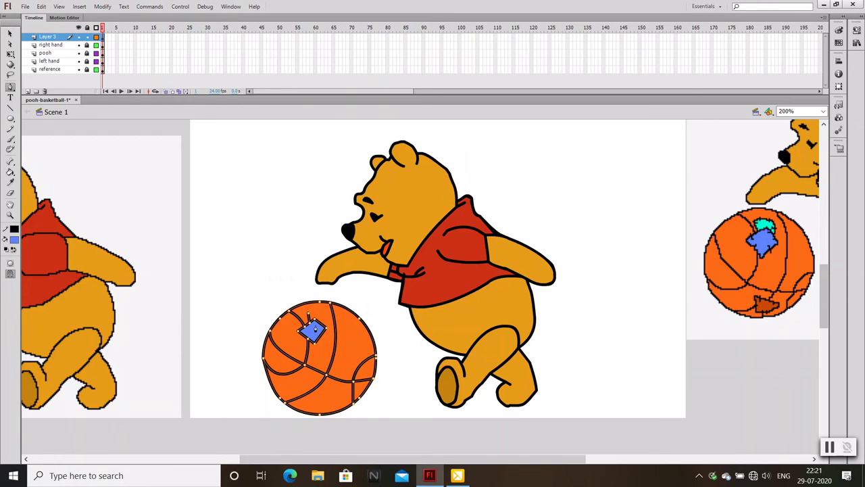
key("v")
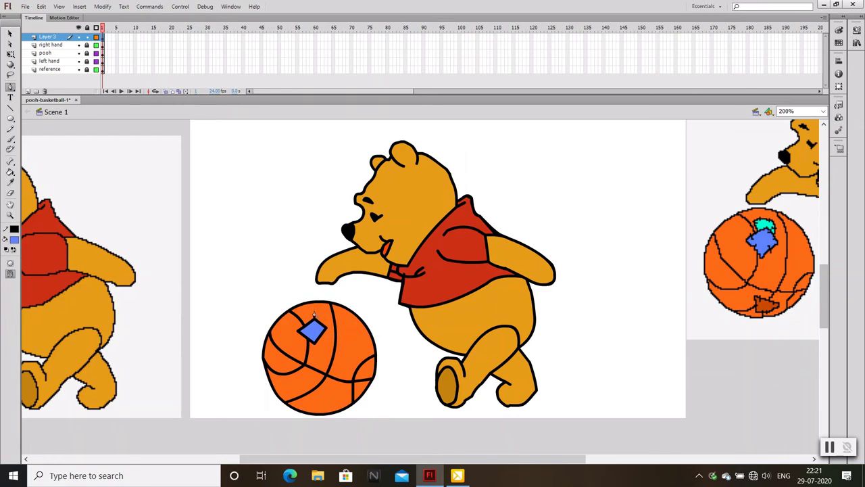
left_click_drag(349, 332, 361, 341)
left_click(10, 182)
left_click(761, 220)
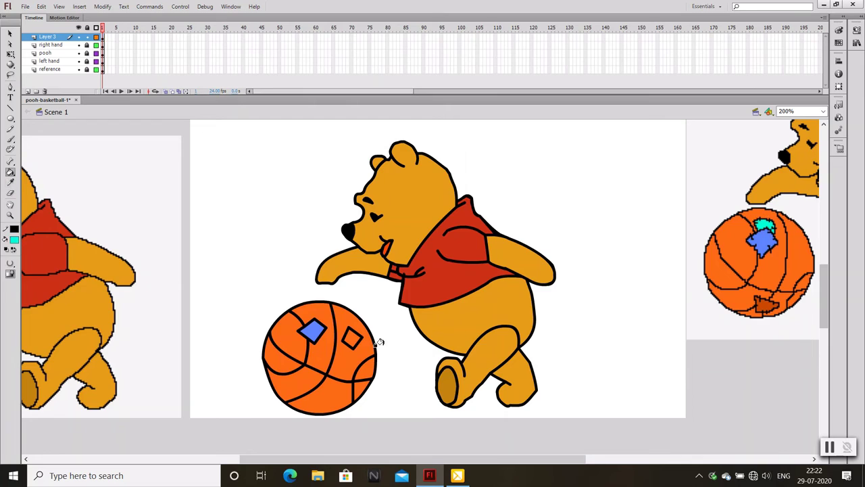
left_click(350, 338)
left_click(10, 32)
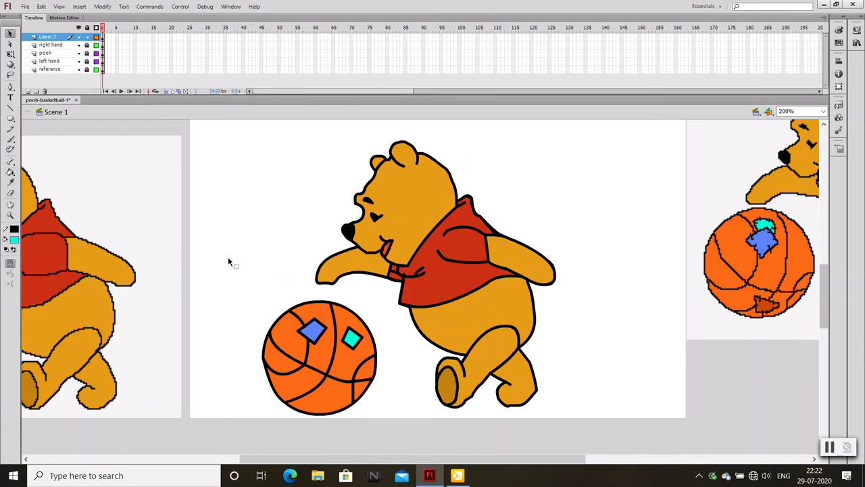
left_click(353, 339)
left_click_drag(357, 346, 318, 327)
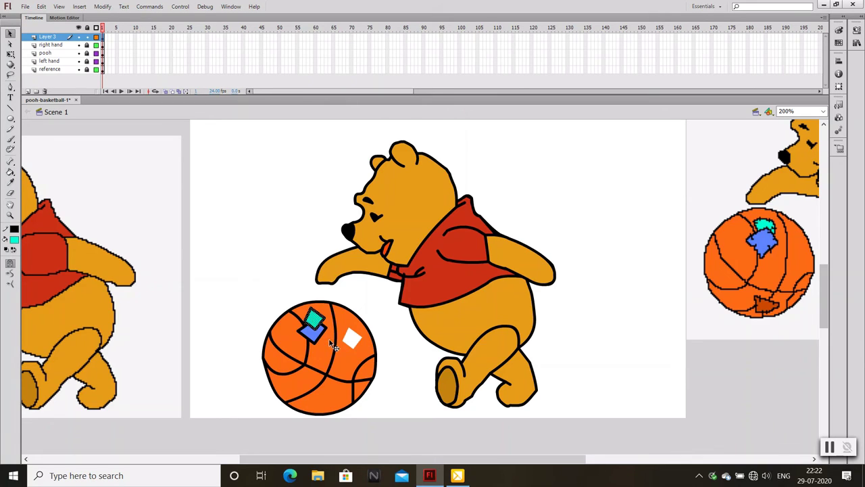
key("ctrl+z")
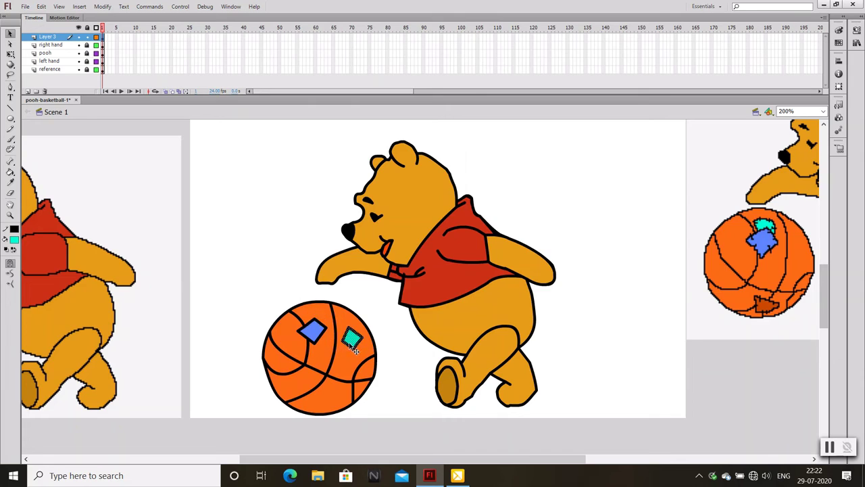
left_click_drag(355, 351, 316, 330)
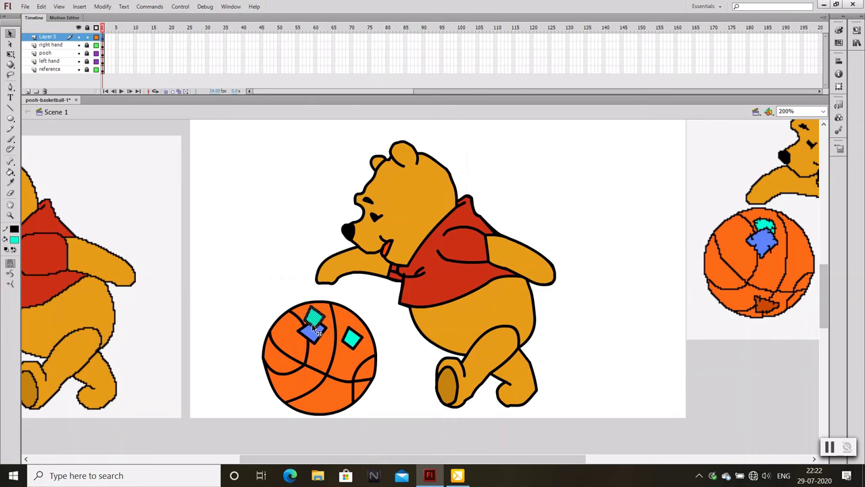
left_click(260, 296)
left_click(11, 182)
left_click(305, 330)
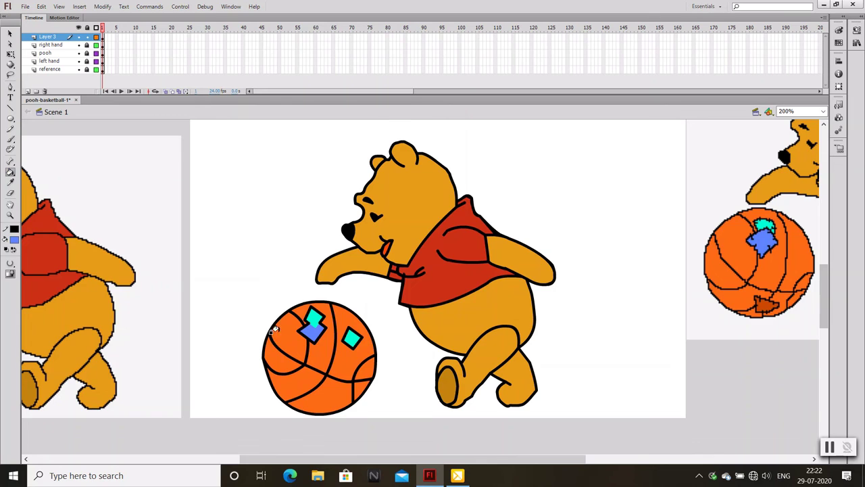
key("e")
left_click(10, 33)
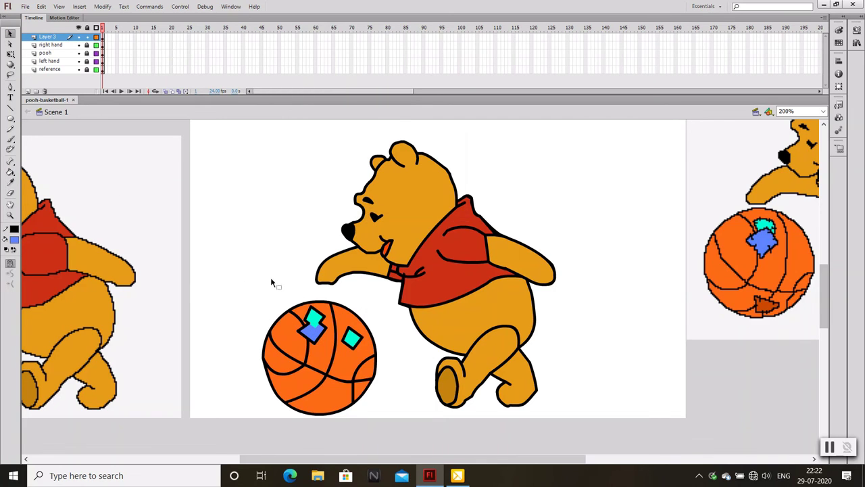
left_click(324, 338)
left_click(239, 200)
key("i")
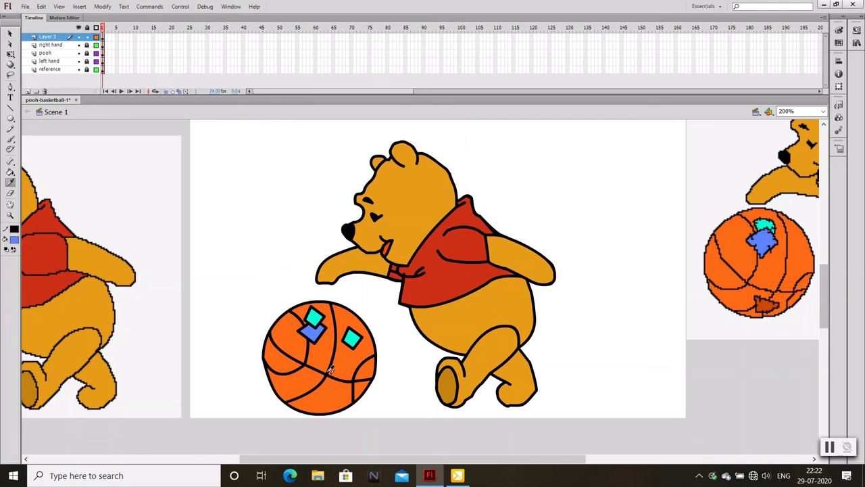
Set fill and stroke to orange, then try editing the ball outline and undo it
left_click(332, 369)
left_click(14, 229)
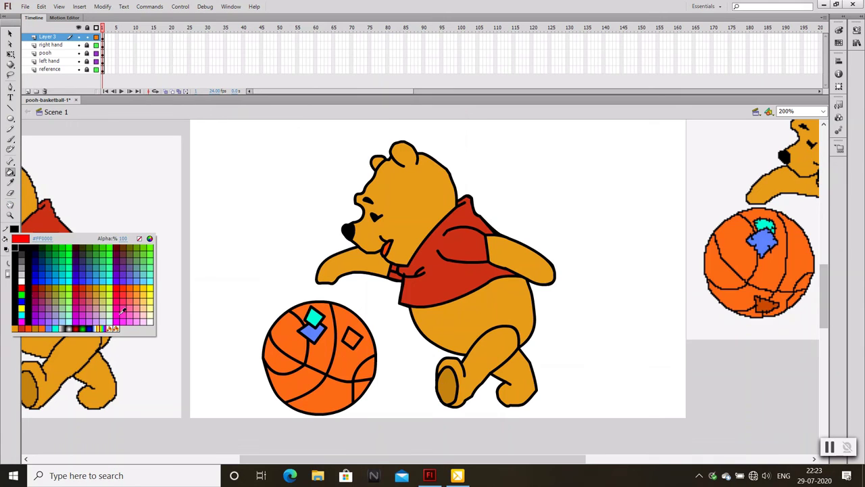
left_click(334, 347)
key("v")
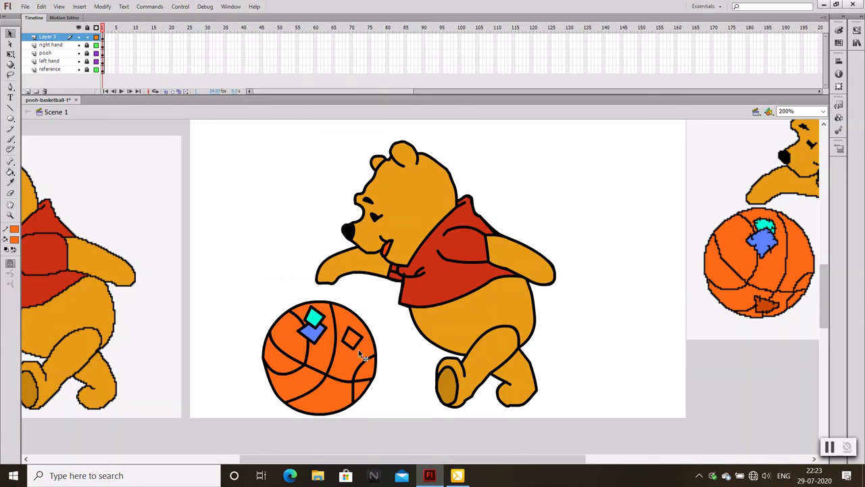
left_click(15, 230)
scroll(302, 370, "down", 1)
key("p")
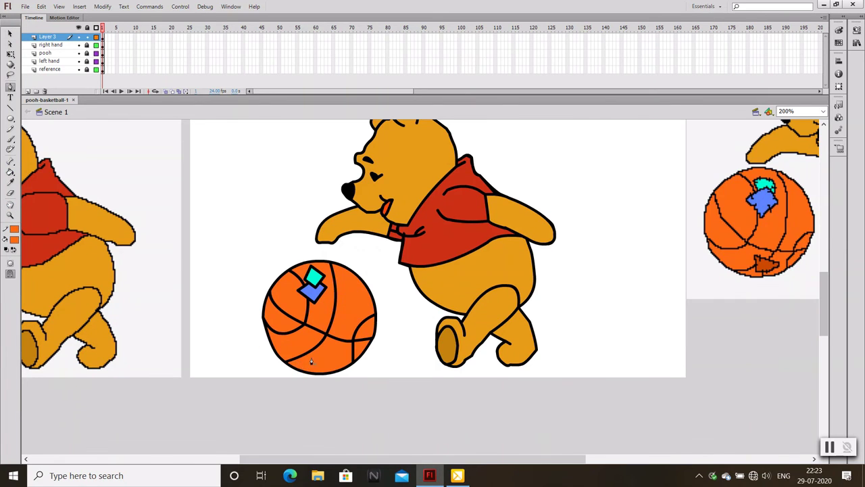
key("v")
key("p")
left_click(318, 371)
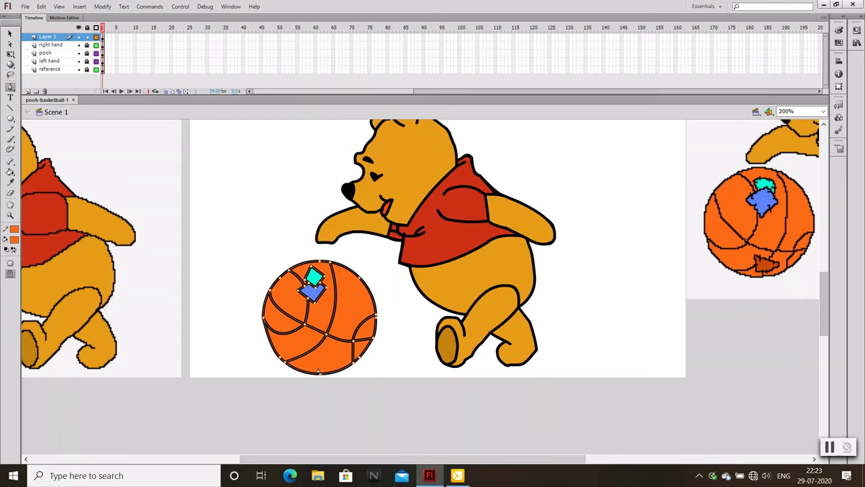
left_click(327, 352)
key("ctrl+z")
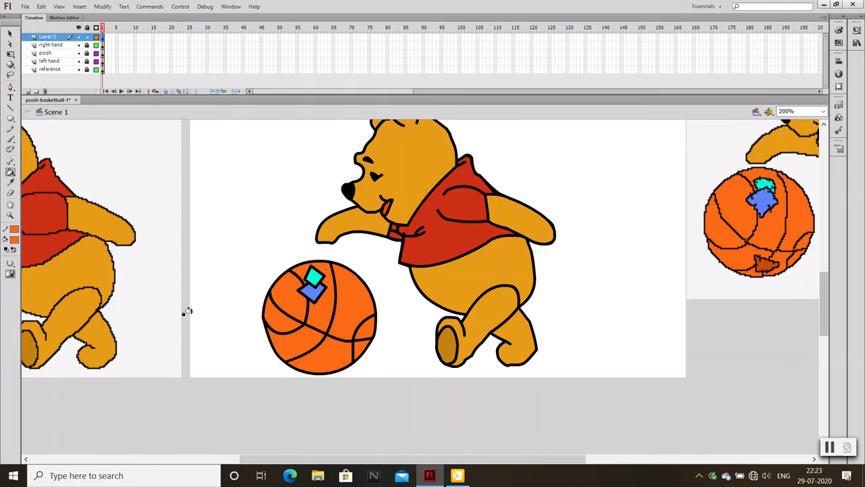
Set the stroke to black and fill a lower ball section with the reference's dark orange
key("k")
key("p")
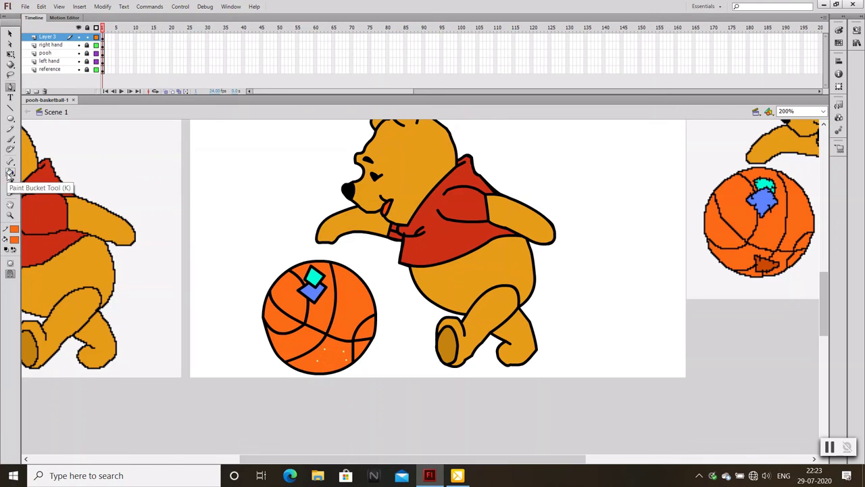
left_click(14, 229)
left_click(25, 245)
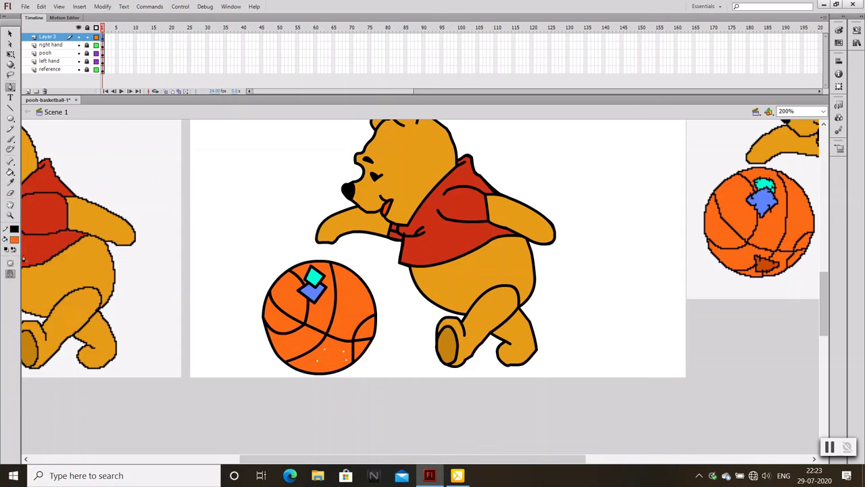
left_click(11, 32)
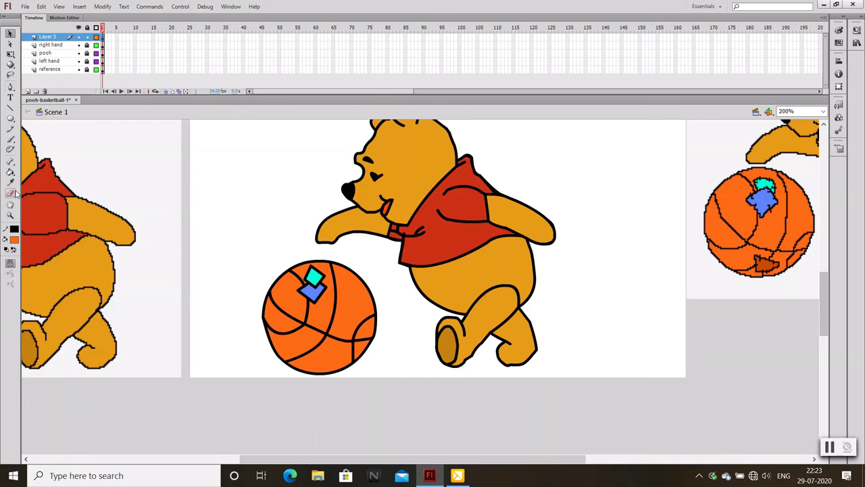
left_click(10, 172)
left_click(14, 239)
left_click(771, 267)
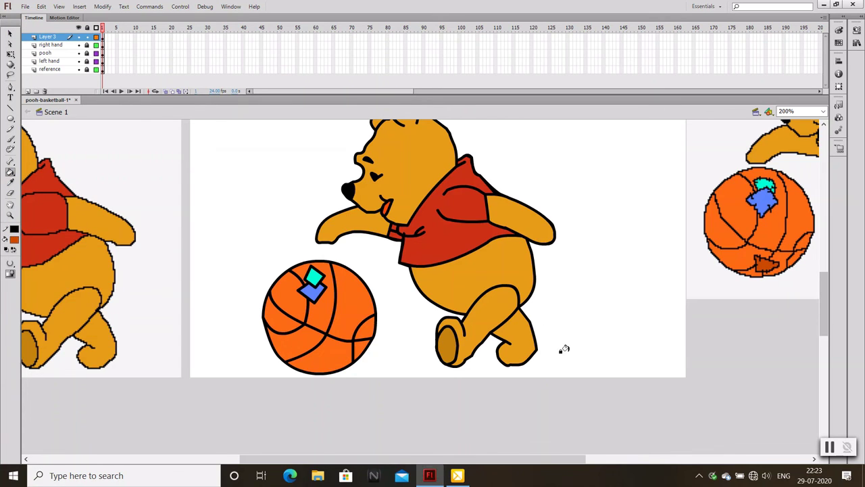
left_click(320, 353)
Recolour a dark patch with the ball's orange, undoing an accidental move
left_click(10, 32)
left_click(336, 356)
left_click(14, 239)
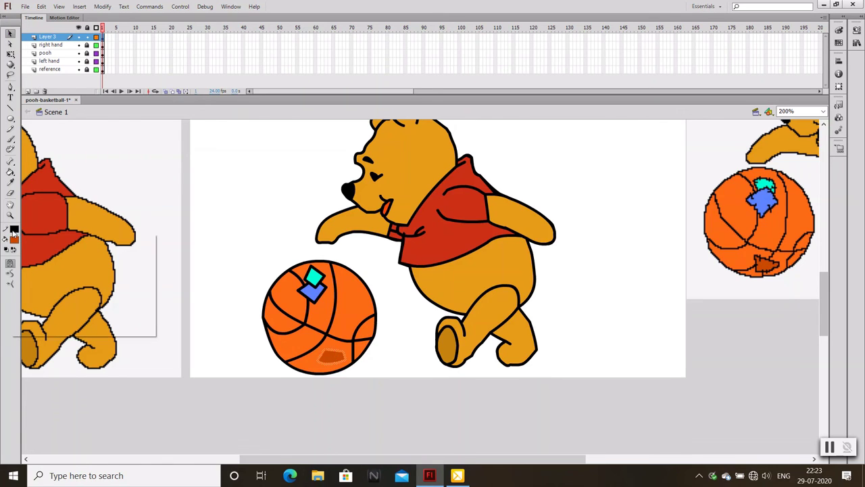
left_click(291, 351)
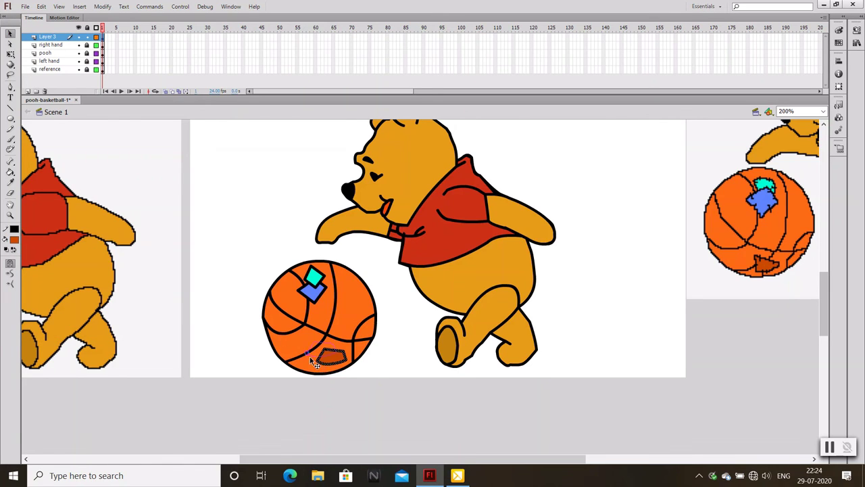
left_click_drag(322, 368, 311, 359)
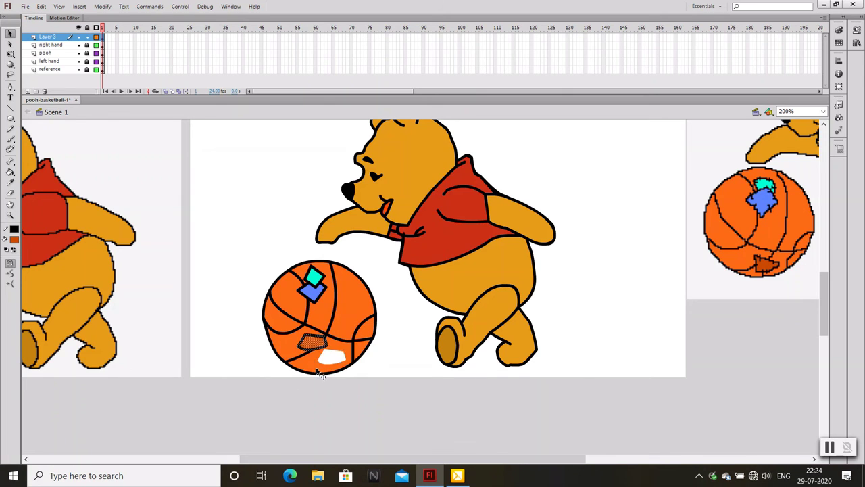
key("ctrl+z")
key("ctrl+z")
Fill the right dark diamond patch with the ball's orange so it disappears
left_click(292, 387)
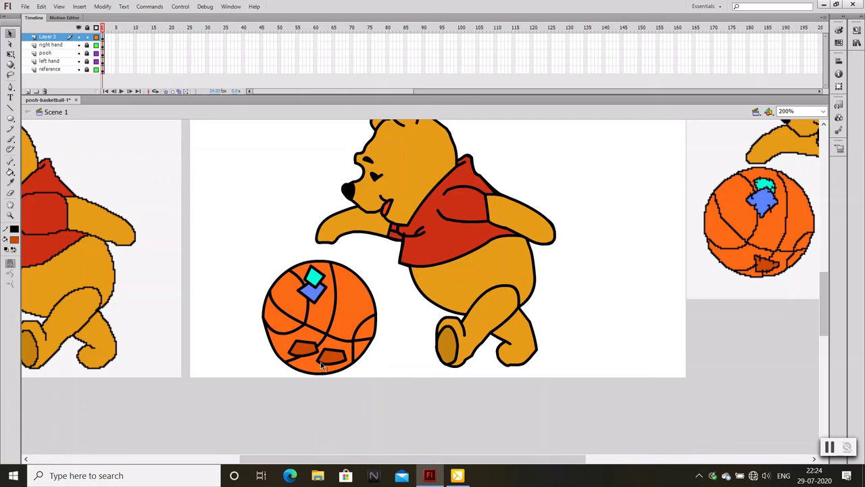
left_click(326, 359)
left_click(14, 242)
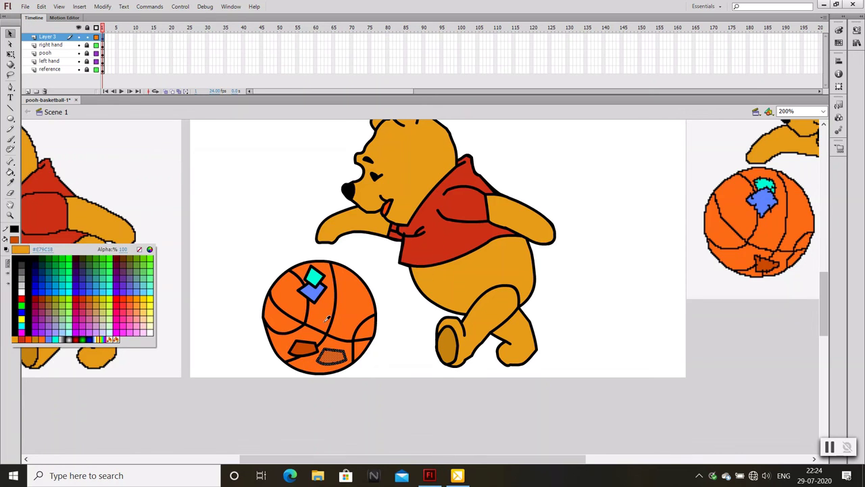
left_click(15, 244)
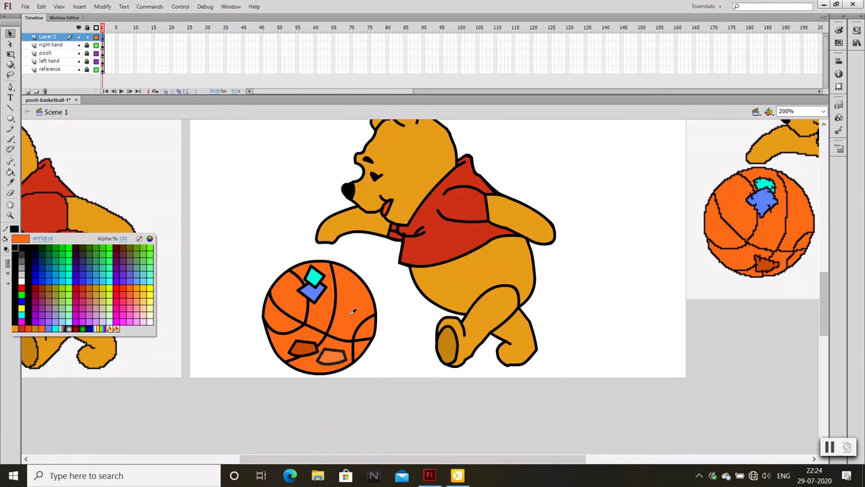
left_click(15, 328)
left_click(227, 393)
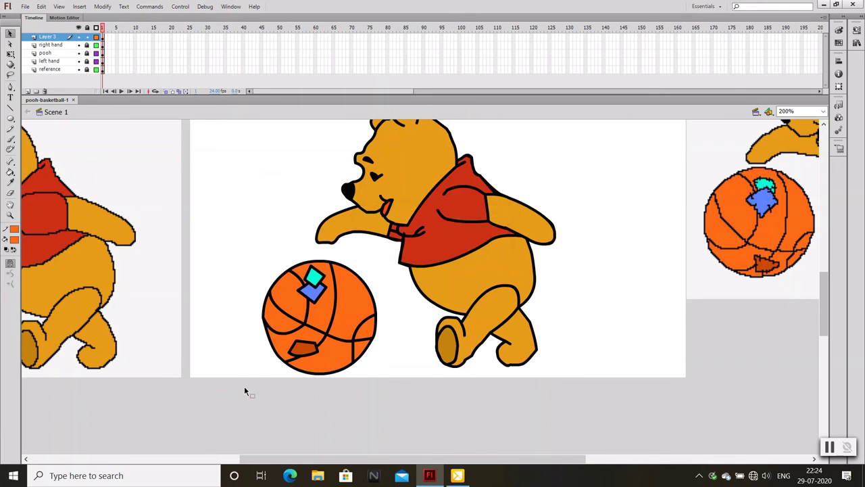
key("ctrl+1")
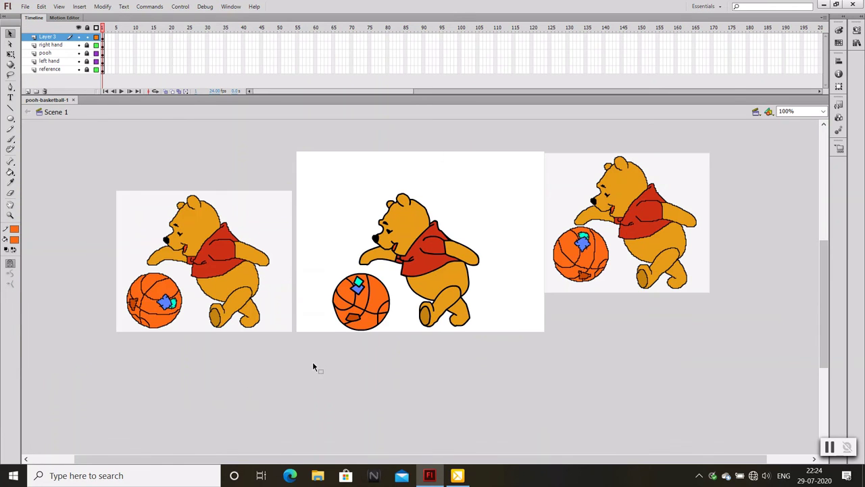
Give the basketball thick black outlines and save the document
key("ctrl+equal")
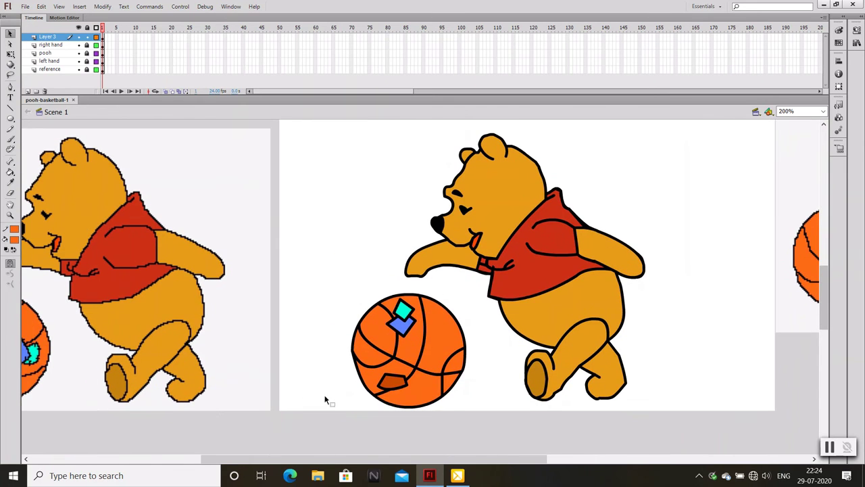
left_click(350, 359)
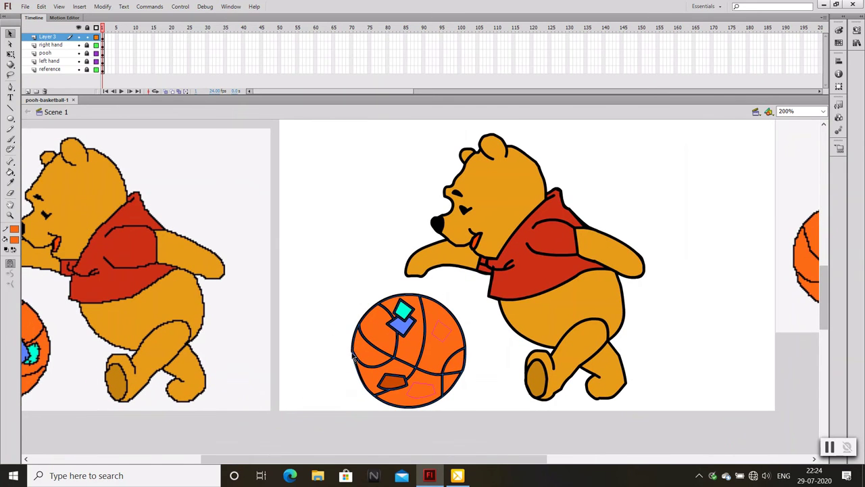
left_click(352, 358)
left_click(365, 386)
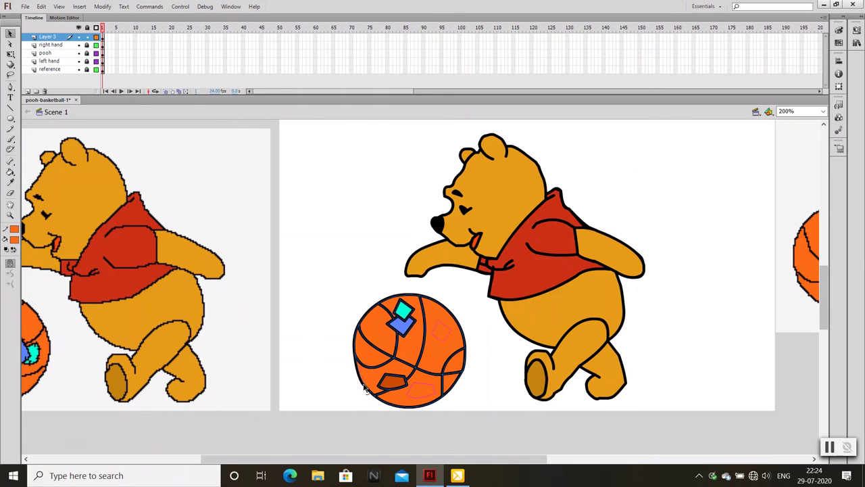
left_click(365, 387)
key("ctrl+s")
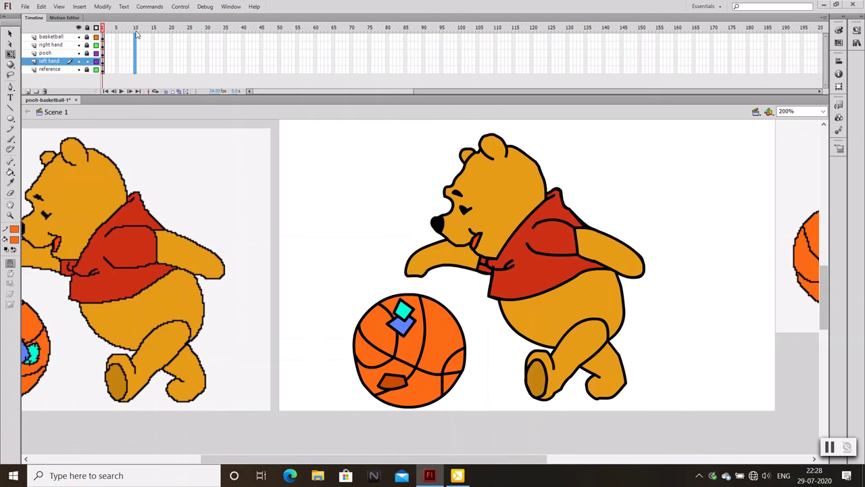
Add keyframes at frame 10, tween the left arm, and raise it there
left_click_drag(136, 37, 134, 69)
key("F6")
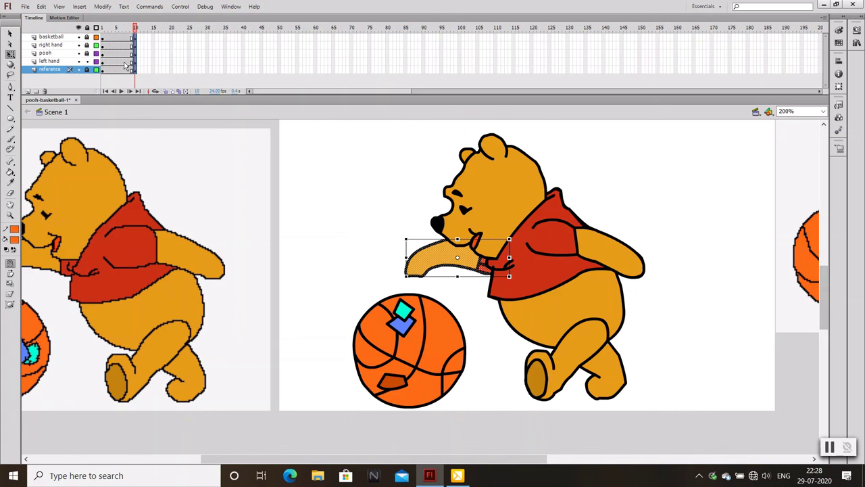
right_click(132, 62)
left_click(166, 90)
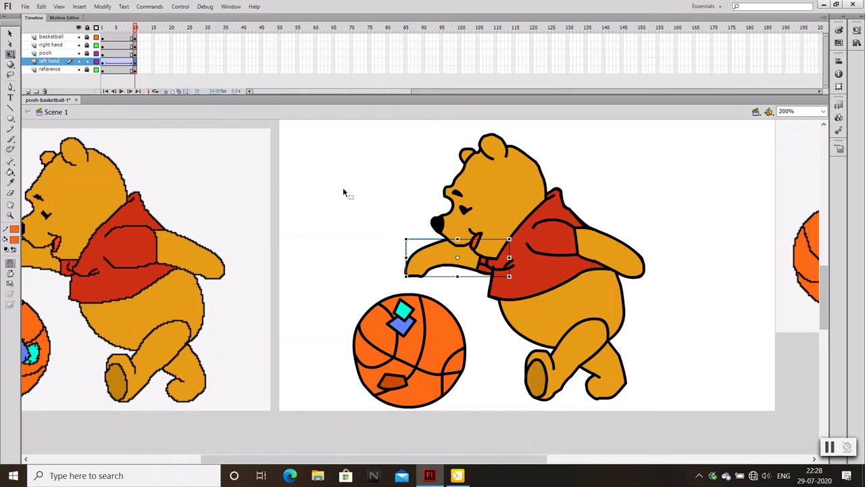
left_click(173, 91)
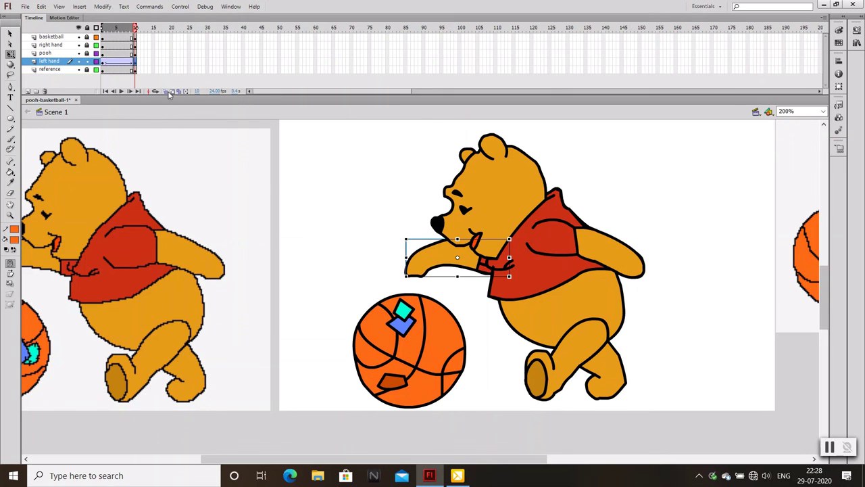
left_click_drag(403, 232, 409, 224)
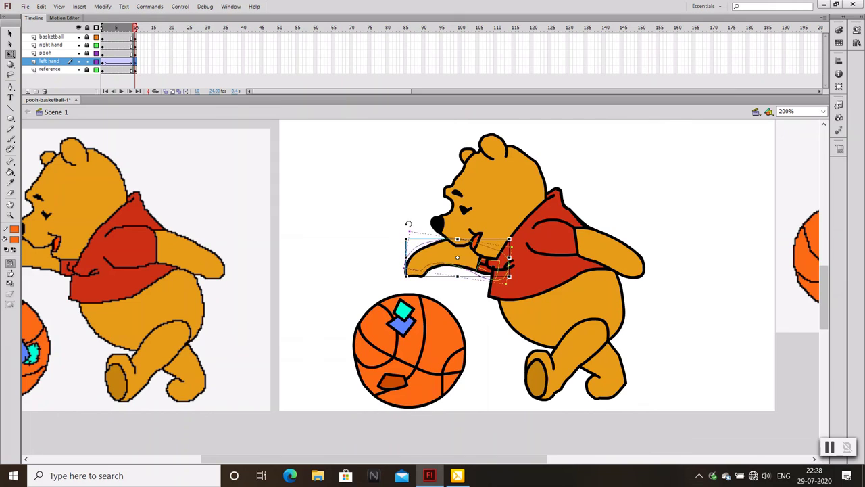
key("Up")
key("Up")
key("Up")
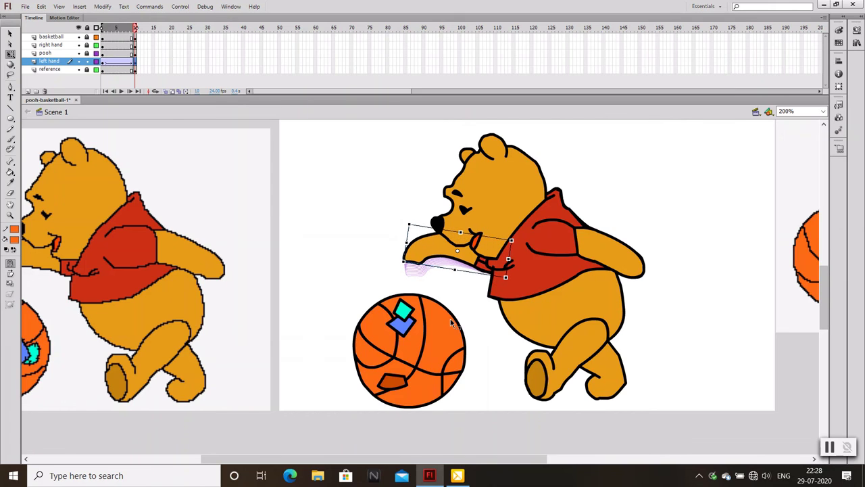
key("Up")
key("Up")
key("Right")
key("Return")
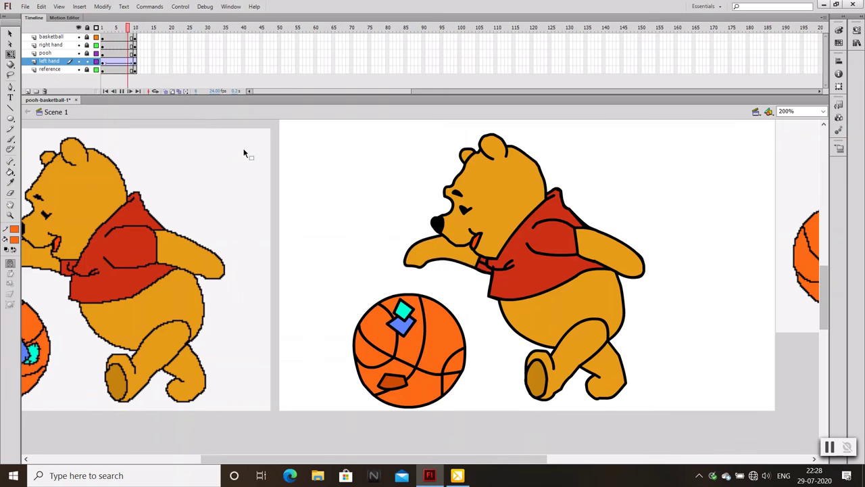
Extend all layers to frame 20 with the horizontal arm pose restored, then preview
key("F5")
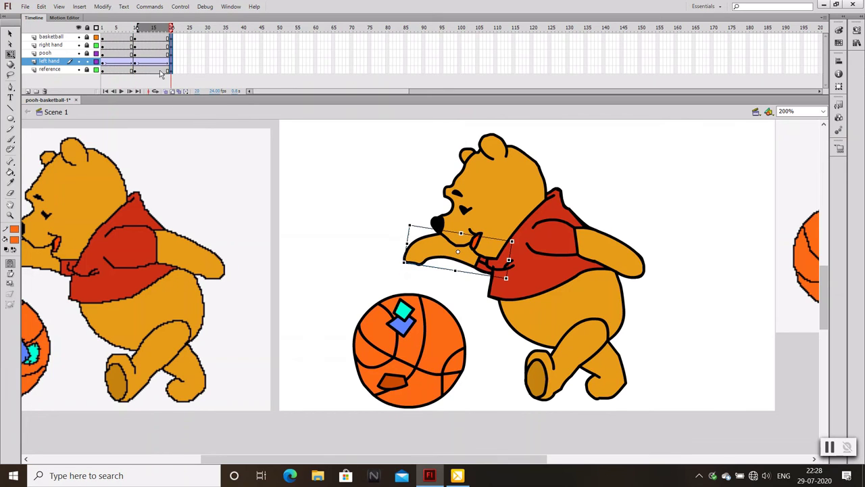
left_click(111, 63)
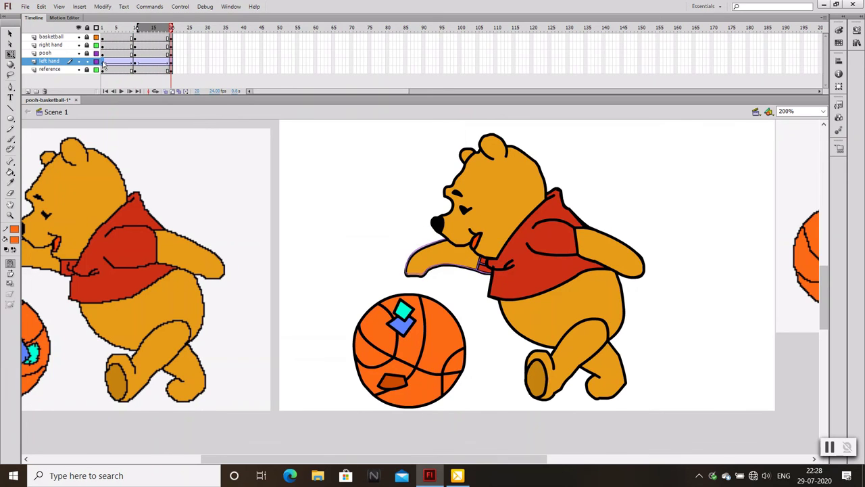
left_click(172, 64)
key("v")
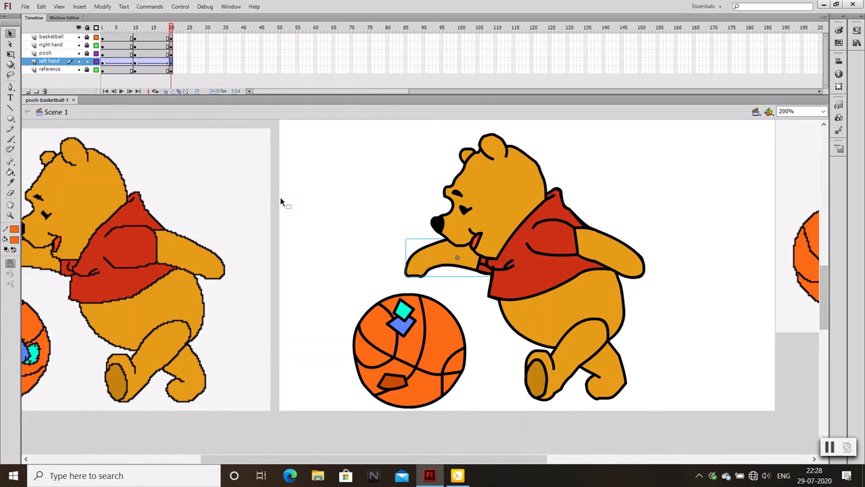
key("Return")
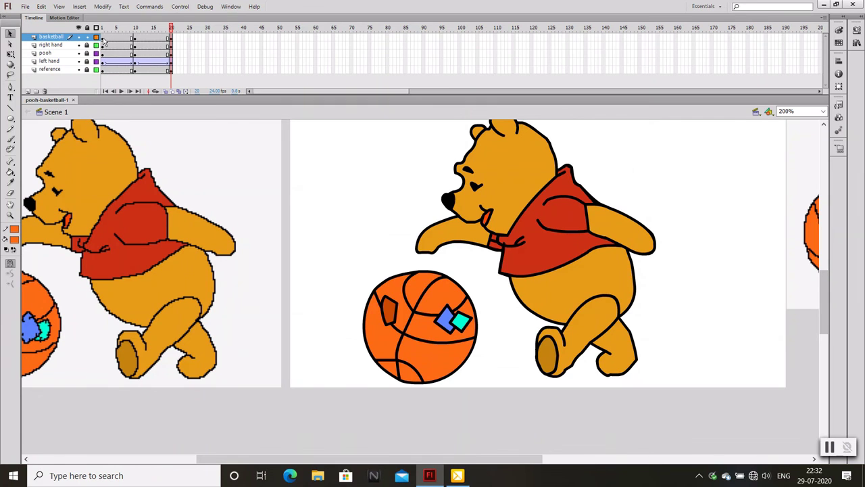
Motion-tween the basketball layer and raise the ball at frame 10
left_click_drag(103, 38, 172, 39)
right_click(173, 37)
left_click(212, 163)
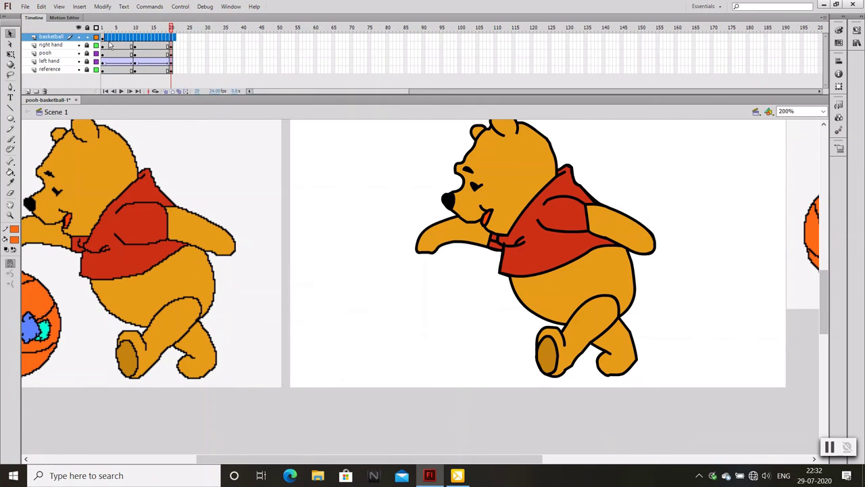
left_click(132, 38)
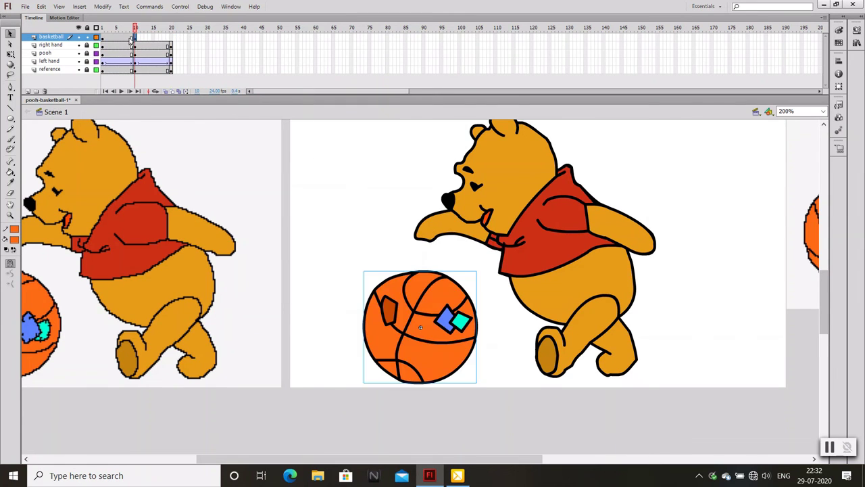
right_click(134, 38)
left_click(166, 77)
left_click(137, 38)
key("Up")
key("Up")
key("Up")
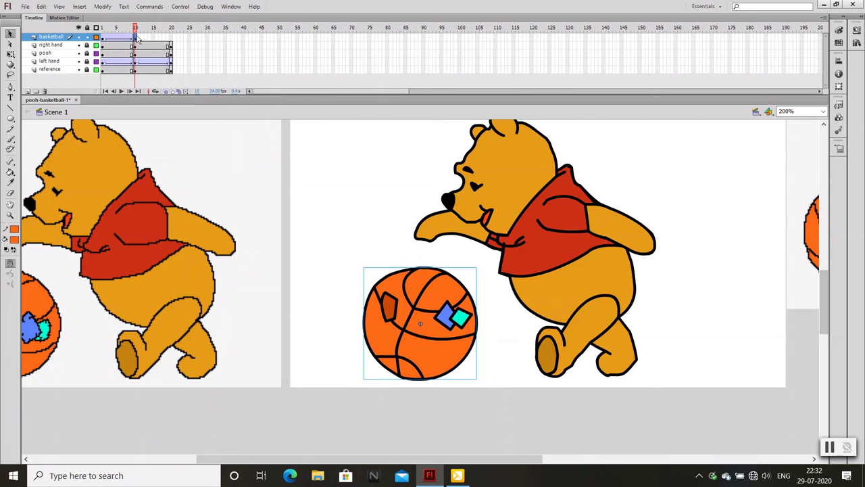
key("Up")
key("Up")
key("Up")
key("Up")
key("Up")
key("Up")
left_click(105, 31)
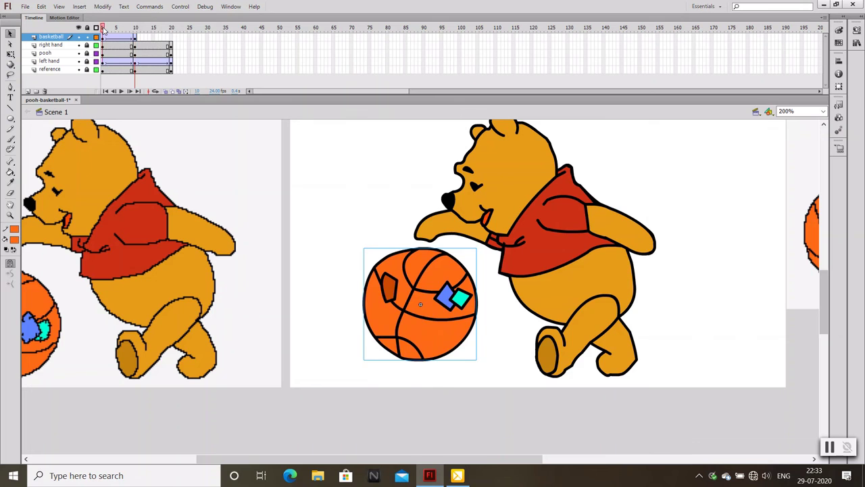
key("Return")
Rotate the basketball 90° clockwise via Modify > Transform and play the animation
left_click(103, 38)
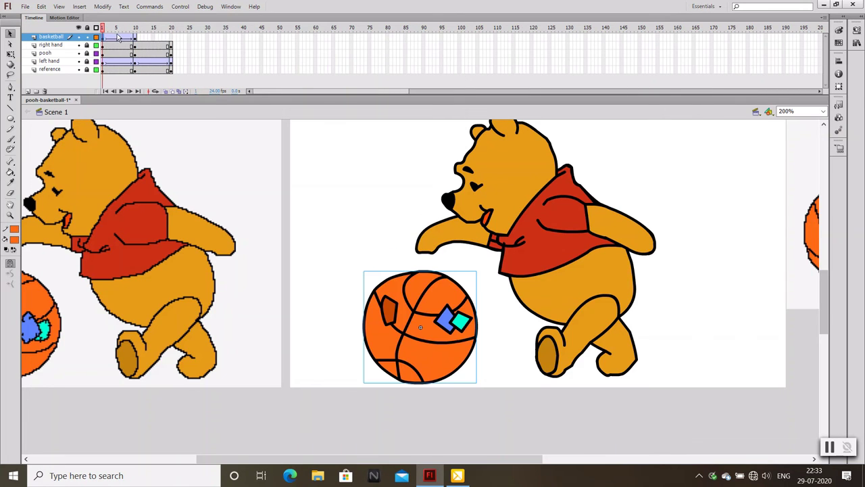
left_click(103, 6)
mouse_move(121, 128)
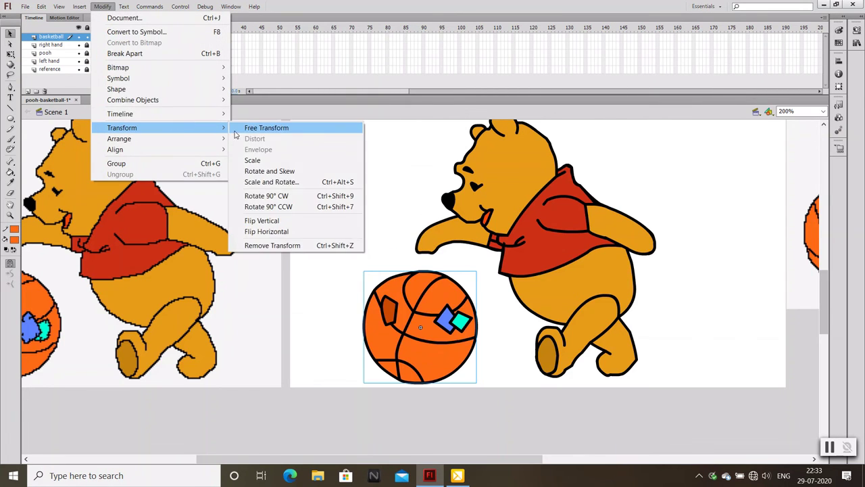
left_click(264, 195)
key("Return")
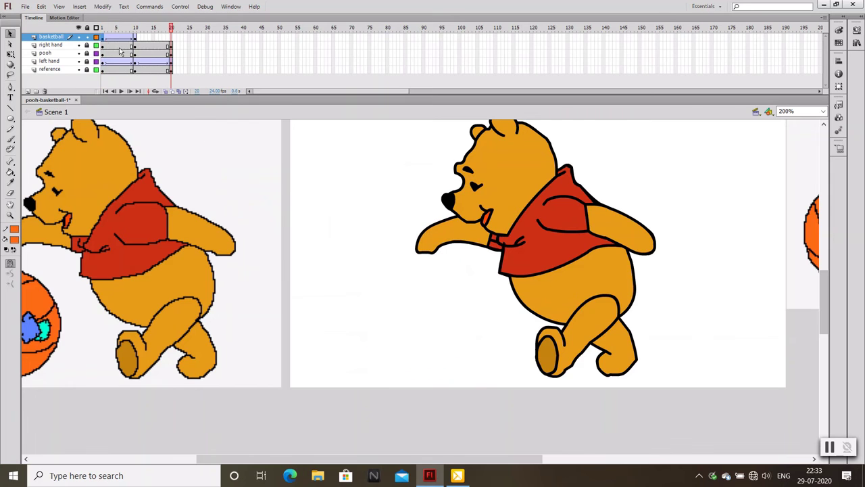
left_click(107, 39)
left_click_drag(110, 37, 171, 38)
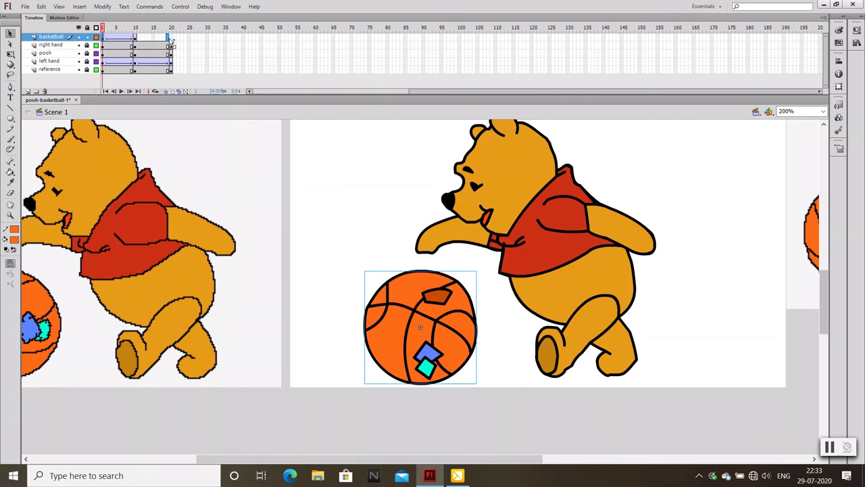
key("Return")
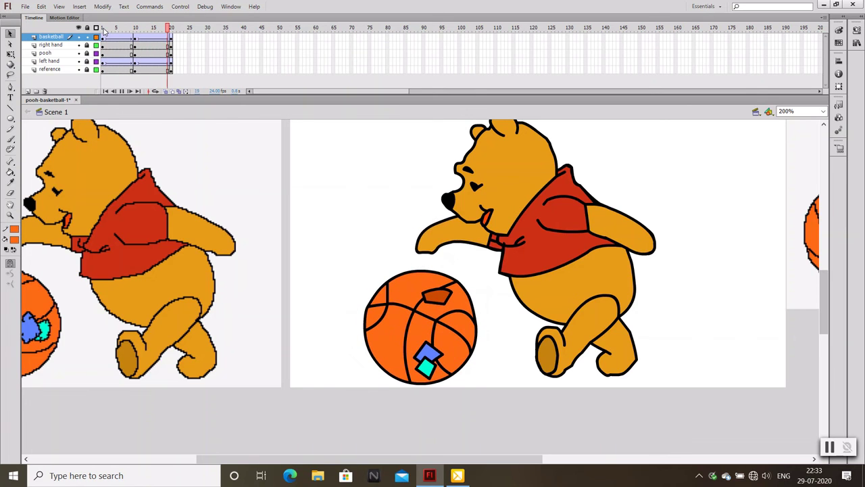
Preview the movie with Ctrl+Enter, close it, and select the basketball
key("ctrl+Return")
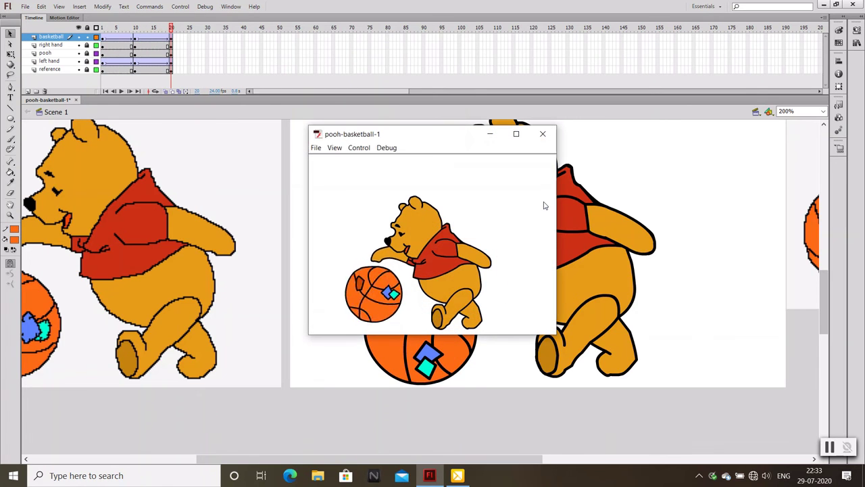
left_click(543, 134)
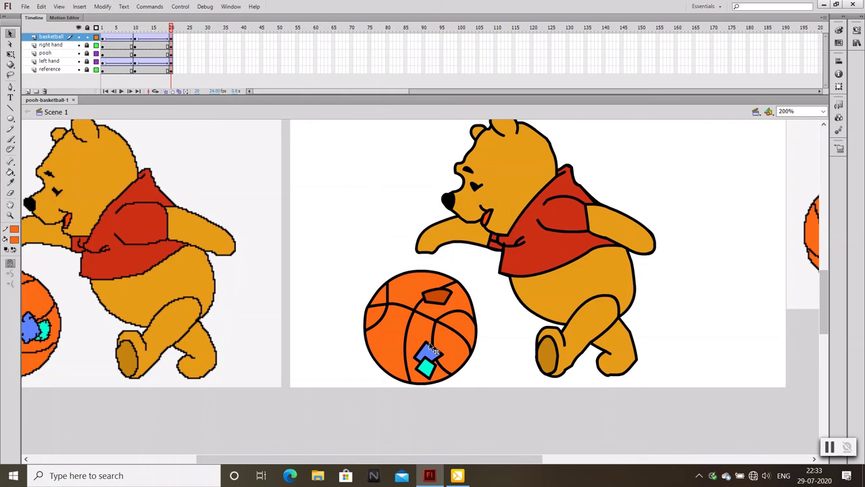
left_click(428, 334)
Open the basketball group, zoom in, and check the ball's outline strokes
double_click(426, 329)
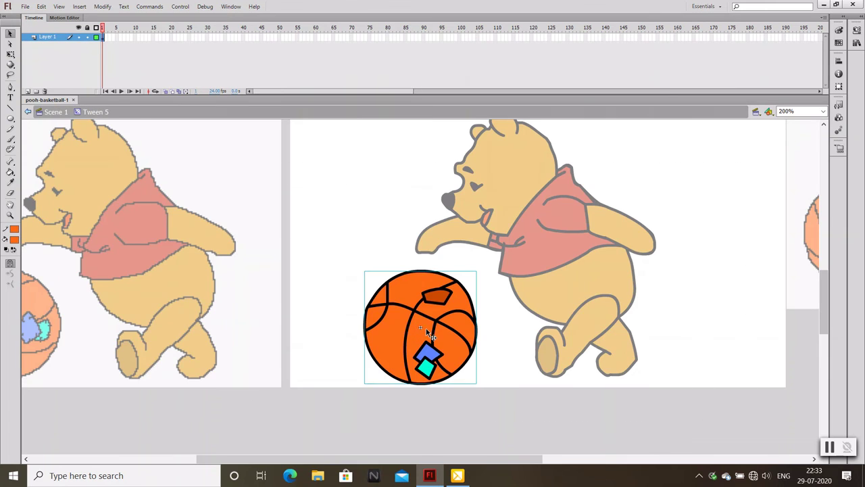
key("ctrl+equal")
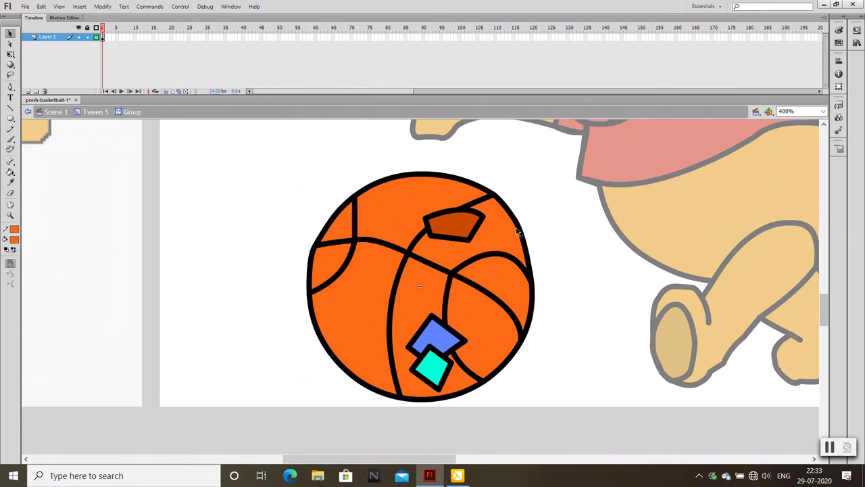
double_click(318, 244)
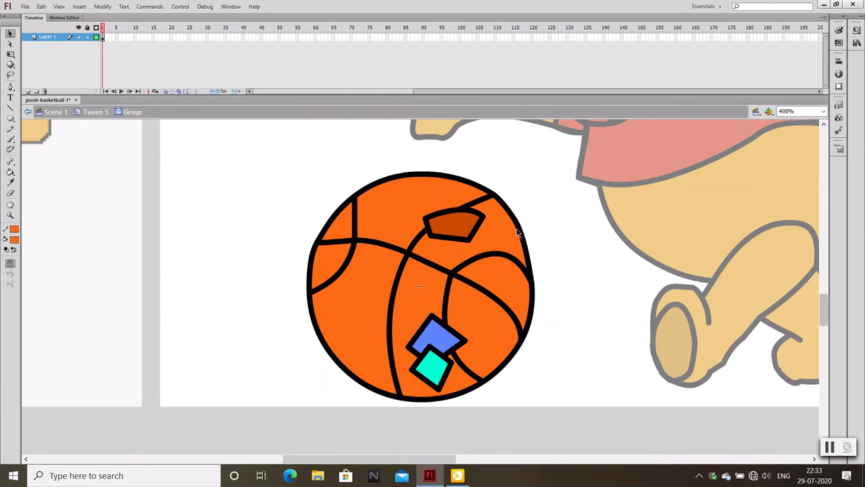
key("ctrl+shift+a")
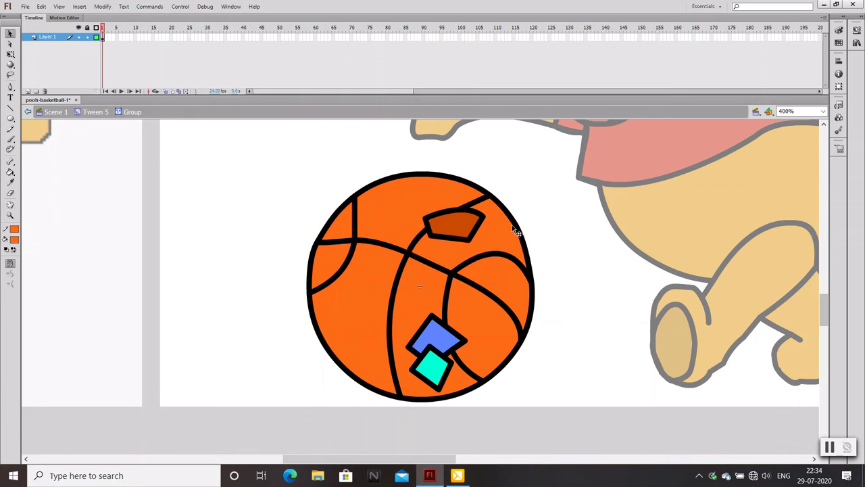
left_click(324, 261)
left_click(311, 274)
Back in Scene 1 at 100% zoom, delete the reference layer via Cut Layers
left_click(57, 111)
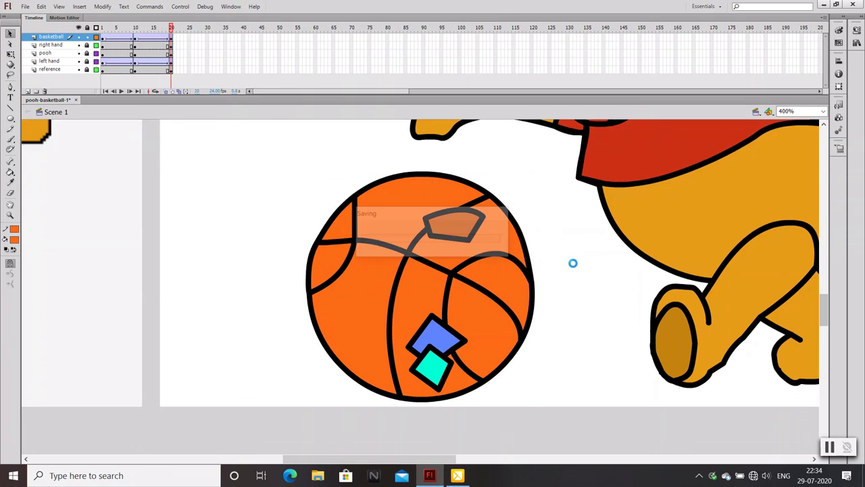
key("ctrl+1")
left_click(60, 69)
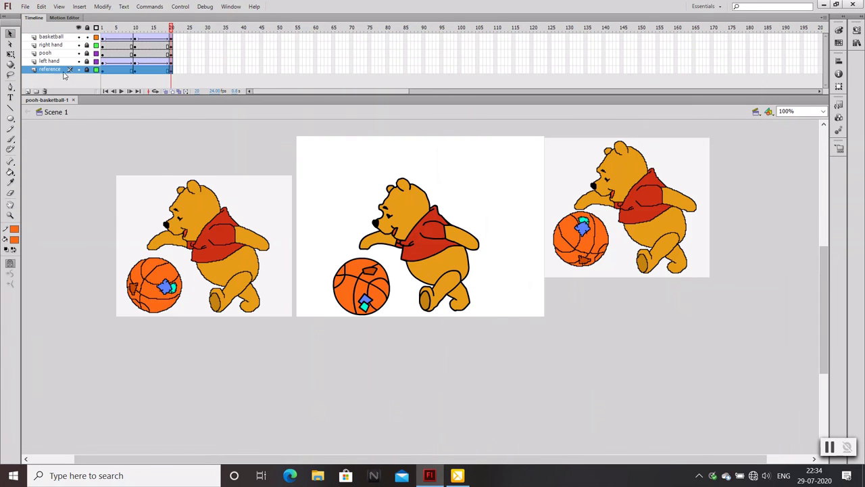
right_click(62, 69)
left_click(71, 133)
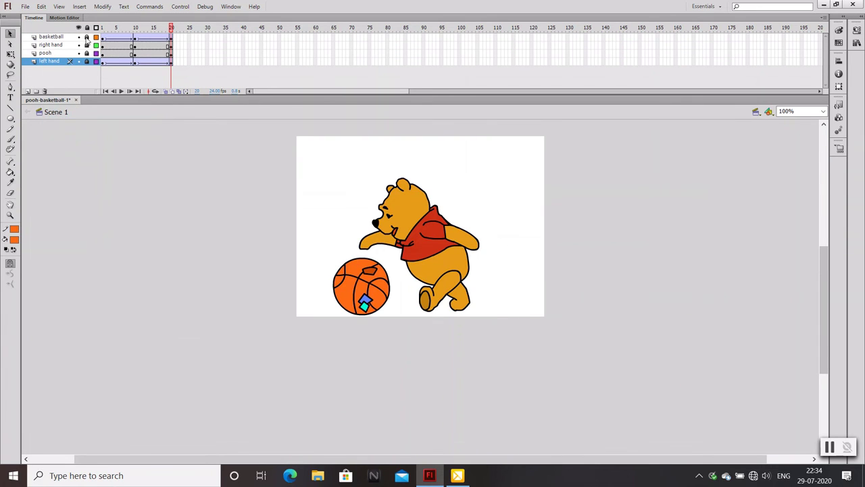
Save the file, then test-play the movie full screen and close the preview
key("ctrl+s")
key("ctrl+Return")
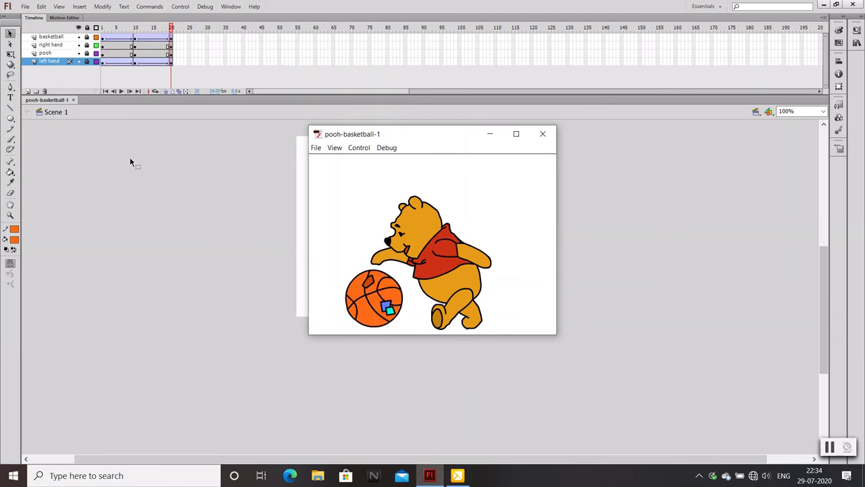
left_click(516, 134)
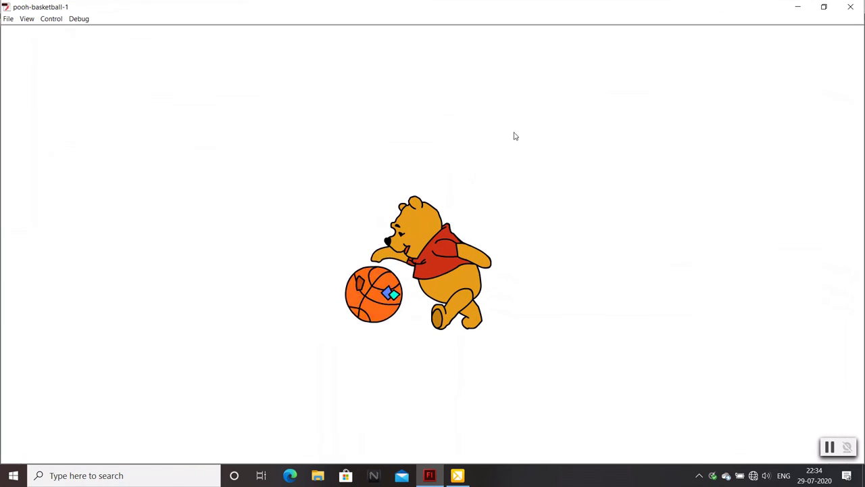
left_click(851, 7)
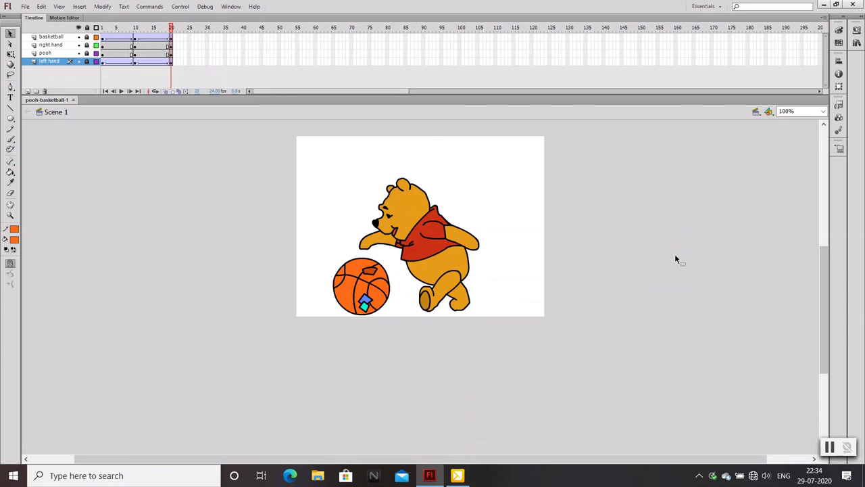